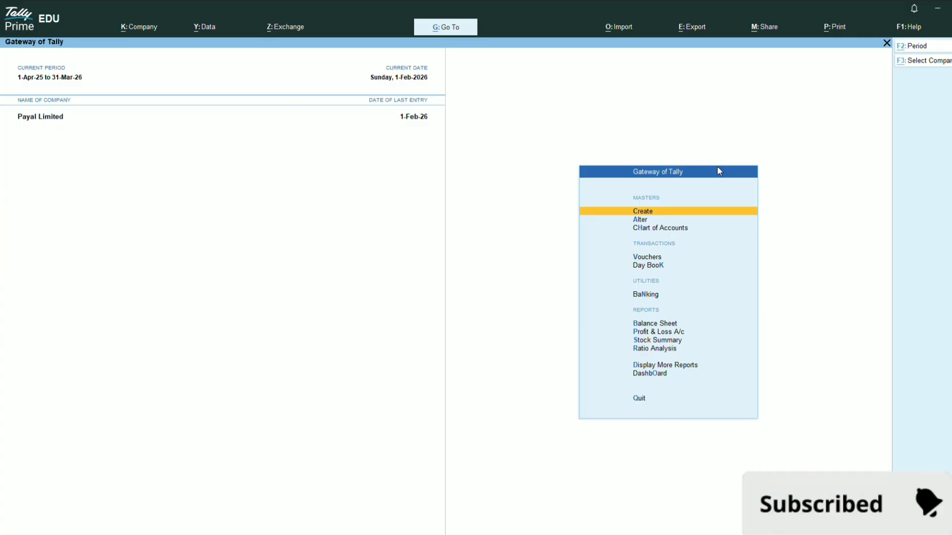
# Open accounting voucher creation for Payal Limited and accept the default date on the payment voucher.
pyautogui.press('Down')
pyautogui.press('Down')
pyautogui.press('Down')
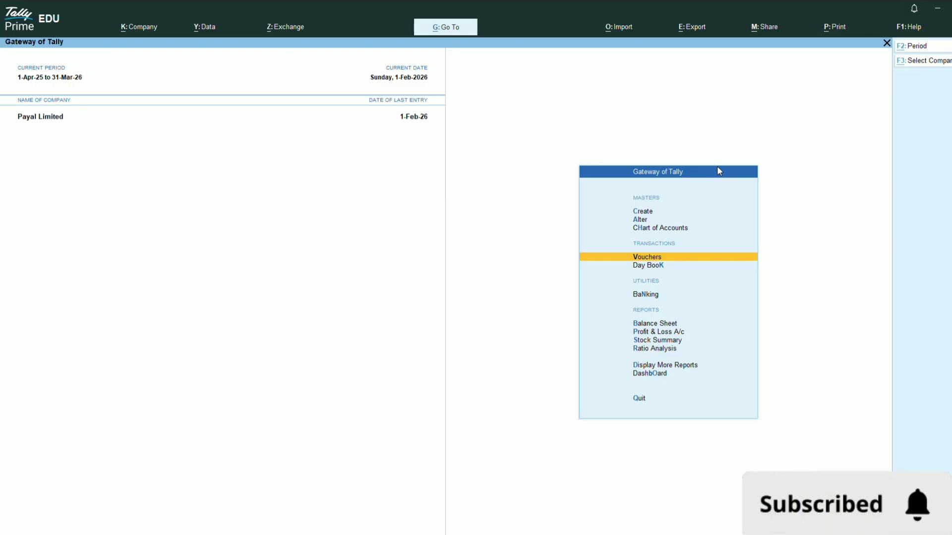
pyautogui.press('Return')
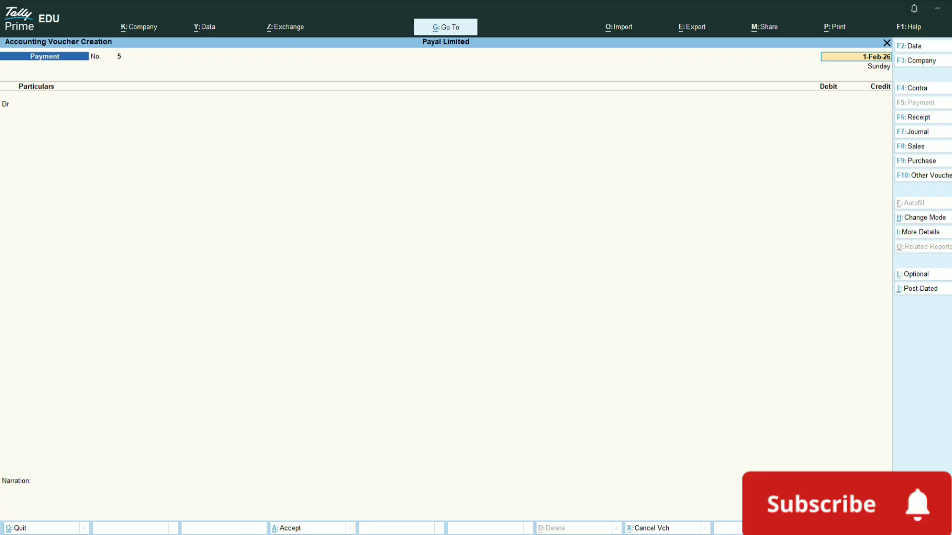
pyautogui.press('Return')
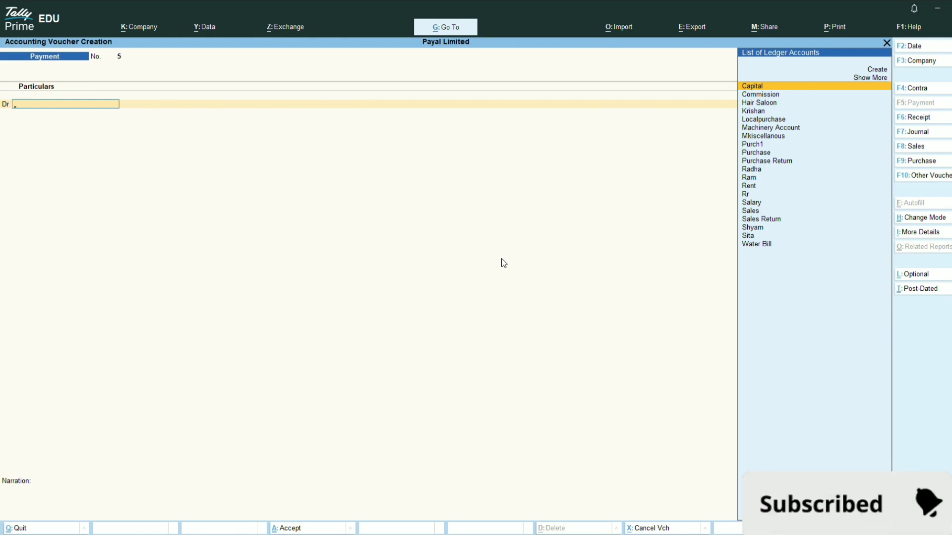
# Enable bill-wise entry in the company features of Payal Limited and save the settings.
pyautogui.press('F11')
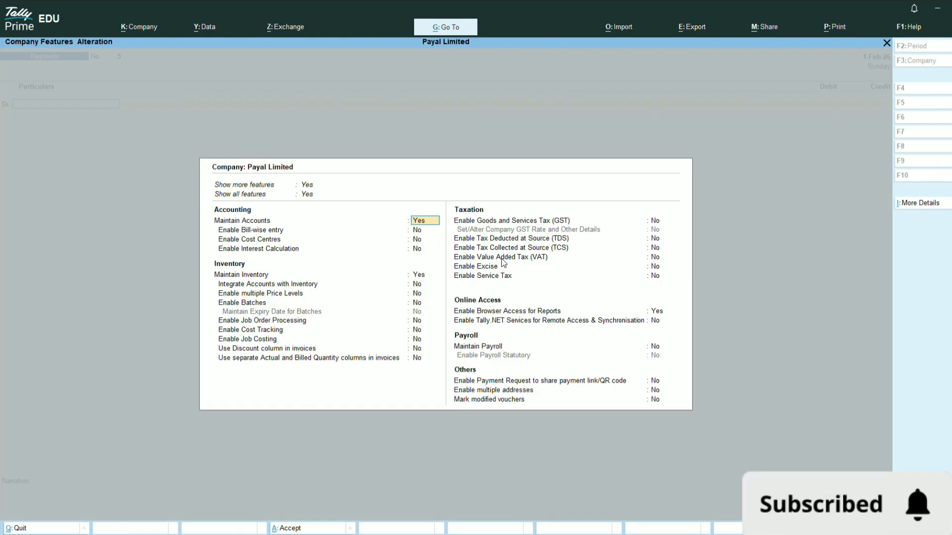
pyautogui.press('Return')
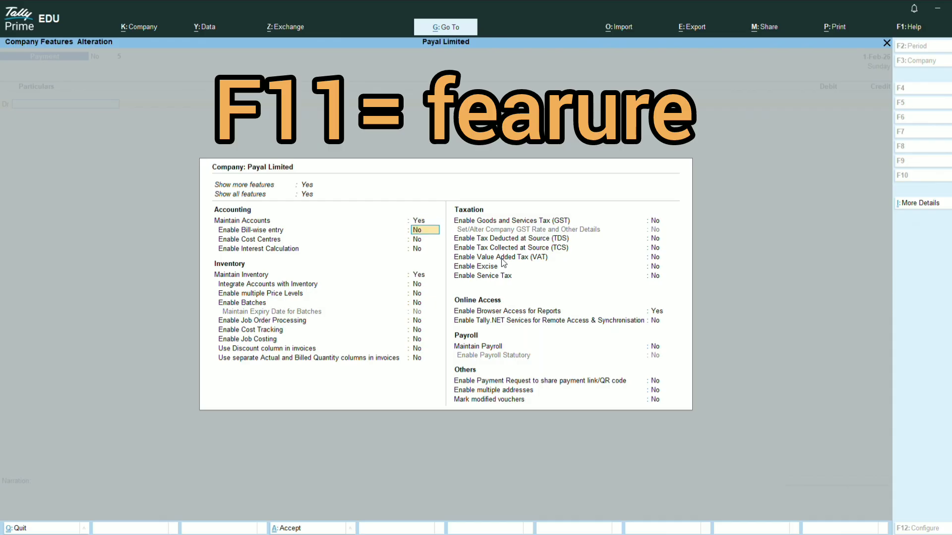
pyautogui.press('Return')
pyautogui.press('Up')
pyautogui.press('Up')
pyautogui.press('Return')
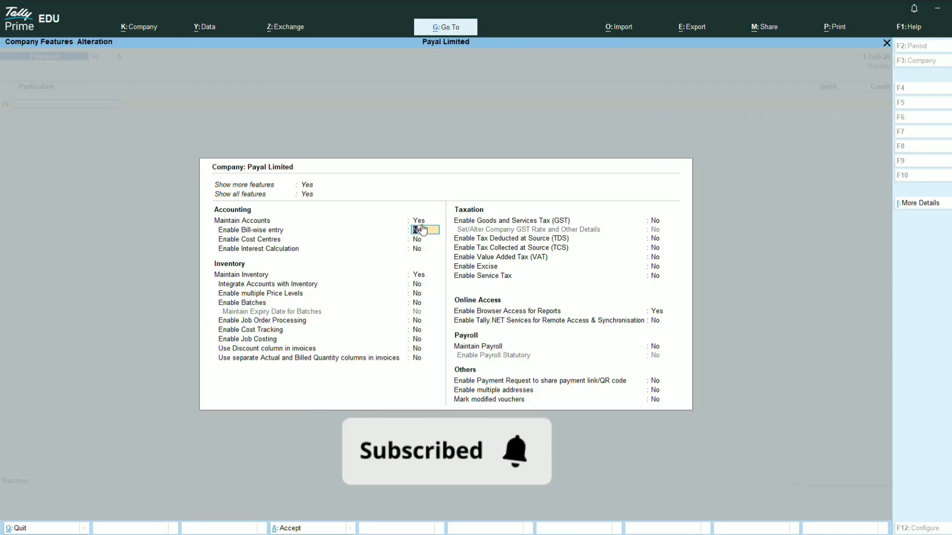
pyautogui.write('y')
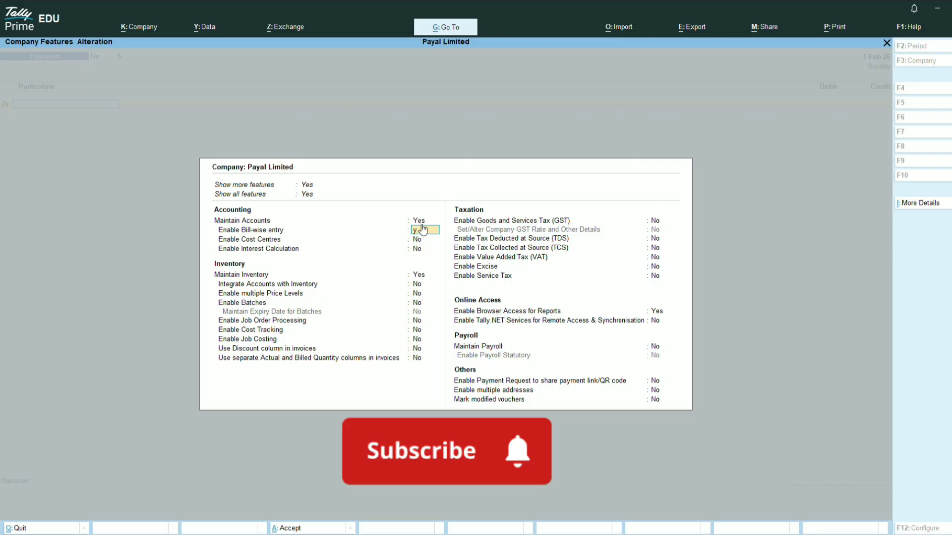
pyautogui.press('Return')
pyautogui.press('Return')
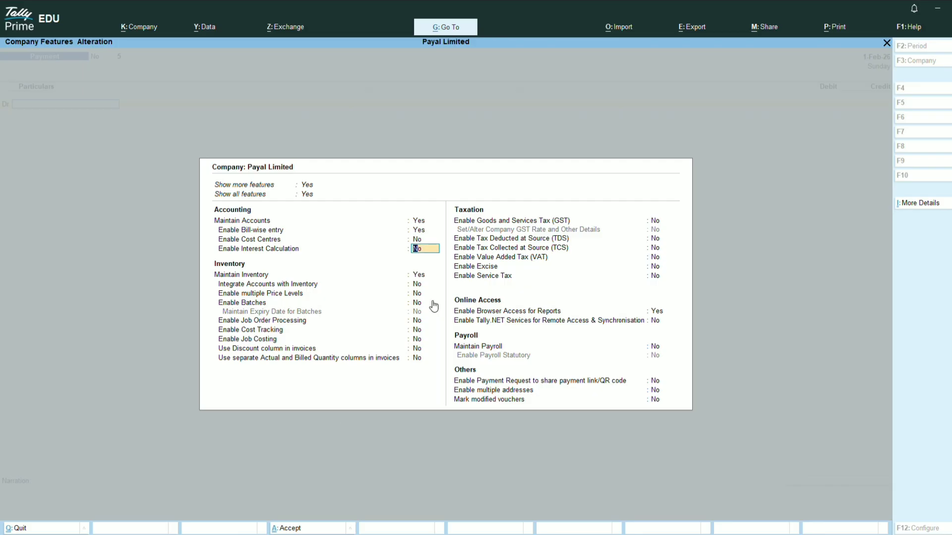
pyautogui.hotkey('ctrl', 'a')
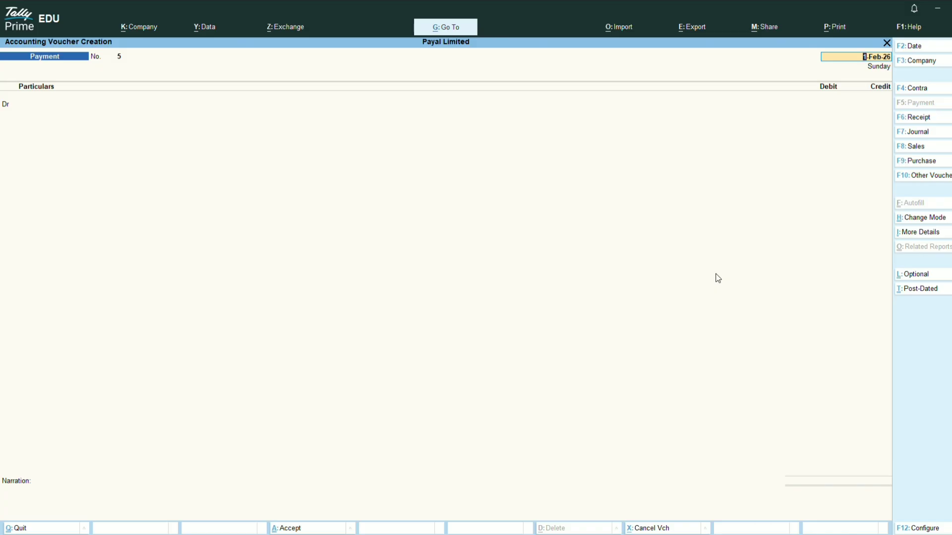
# Switch to a purchase voucher and set its voucher date to 1/5/2025.
pyautogui.click(901, 165)
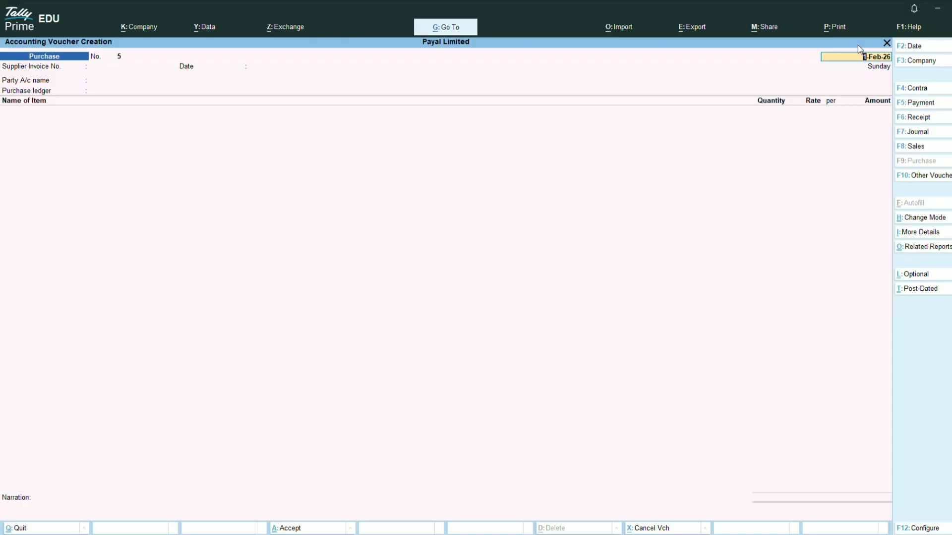
pyautogui.press('F2')
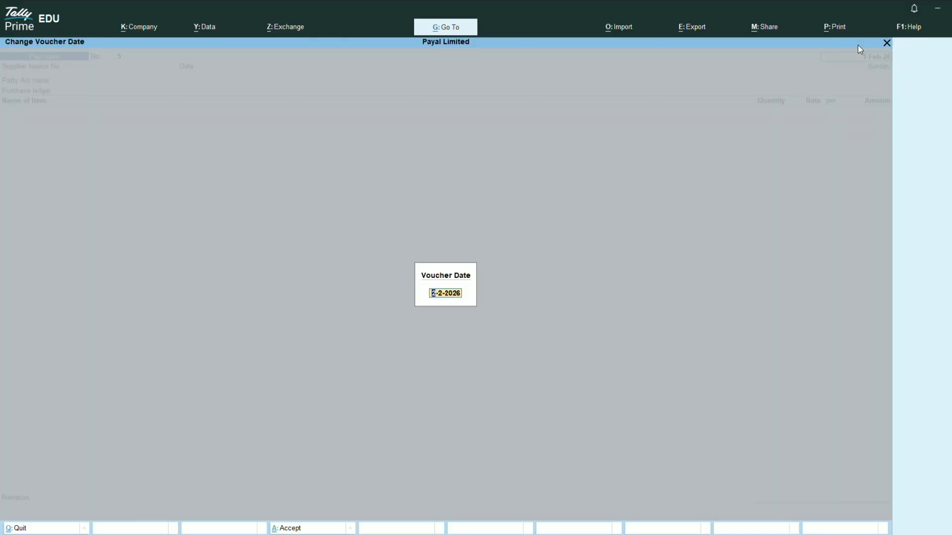
pyautogui.write('1/')
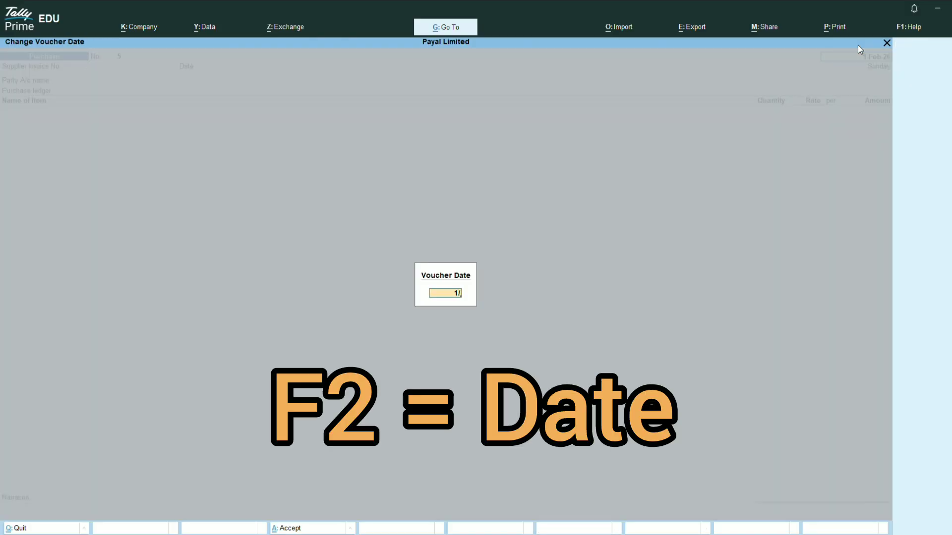
pyautogui.write('5/2026')
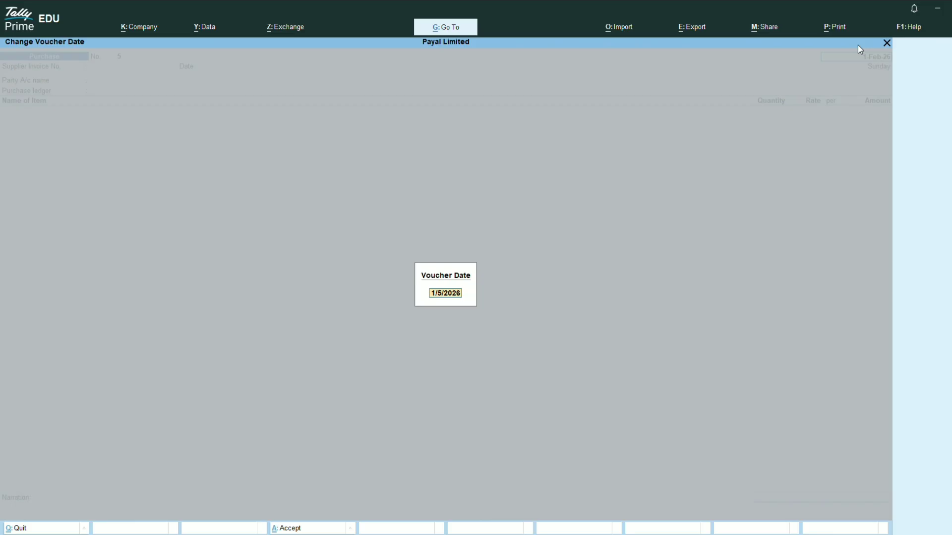
pyautogui.press('BackSpace')
pyautogui.write('5')
pyautogui.press('Return')
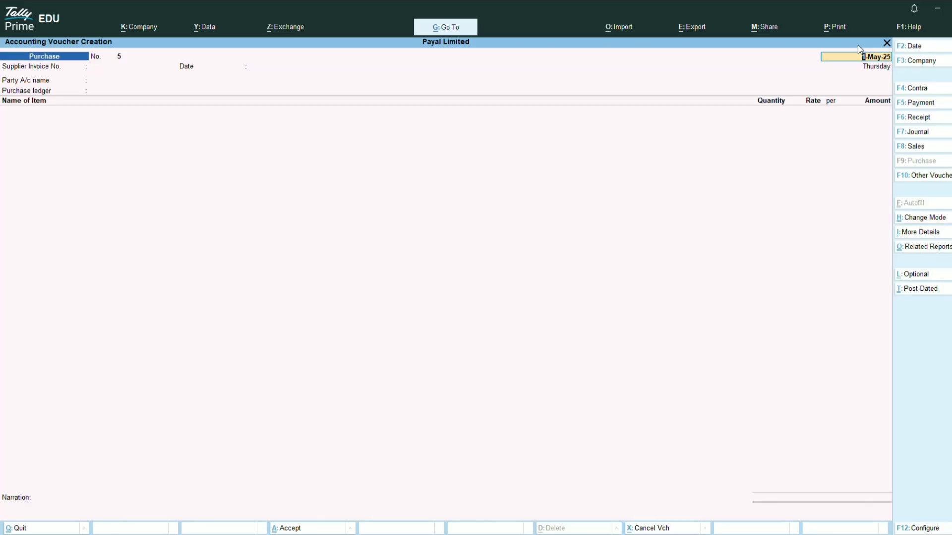
# Enter supplier invoice number 178 and accept 1-May-25 as the invoice date.
pyautogui.press('Return')
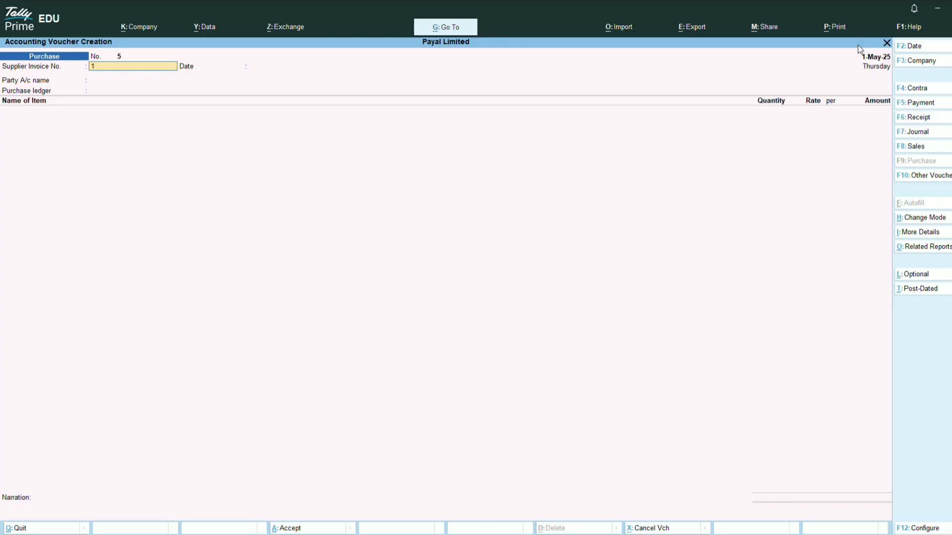
pyautogui.write('178')
pyautogui.press('Return')
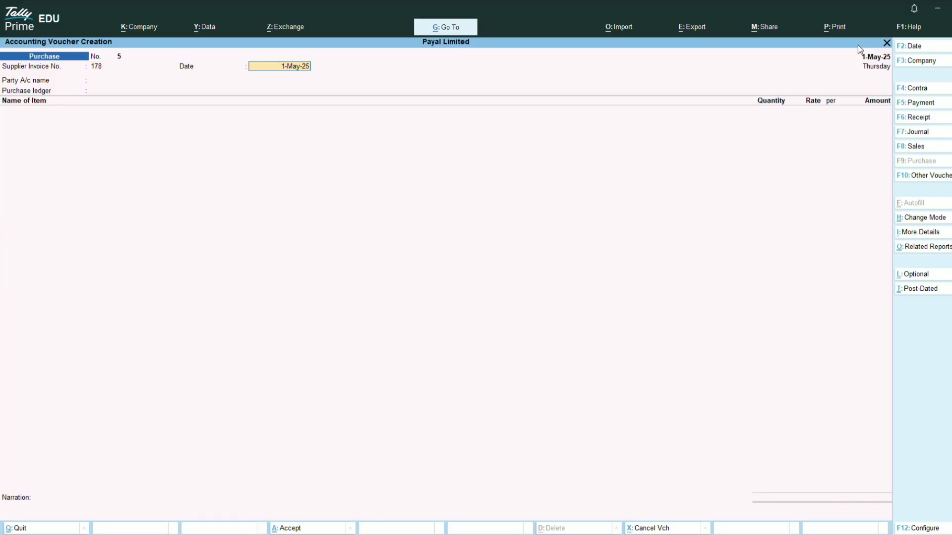
pyautogui.press('Return')
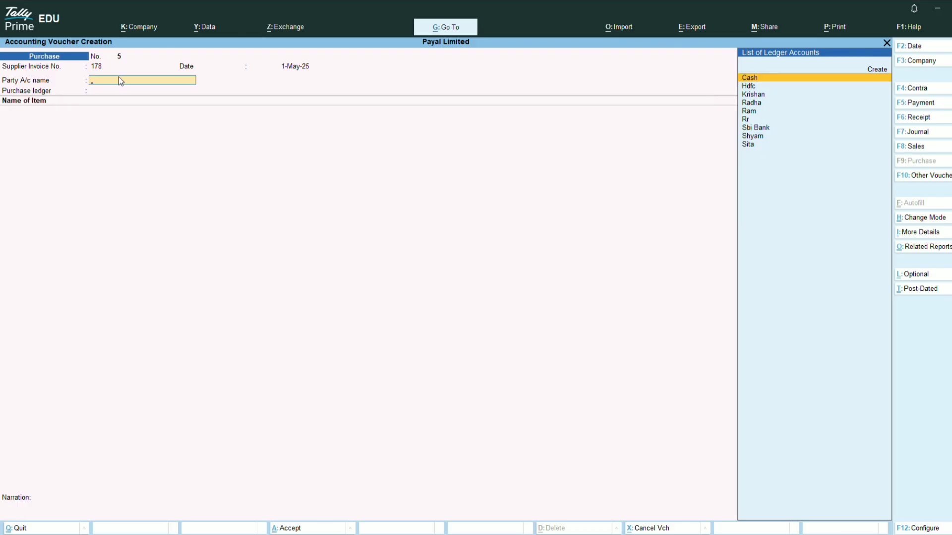
# Create a new party ledger with the supplier's name under Sundry Creditors, keeping bill-by-bill balances set to Yes, and save it.
pyautogui.hotkey('alt', 'c')
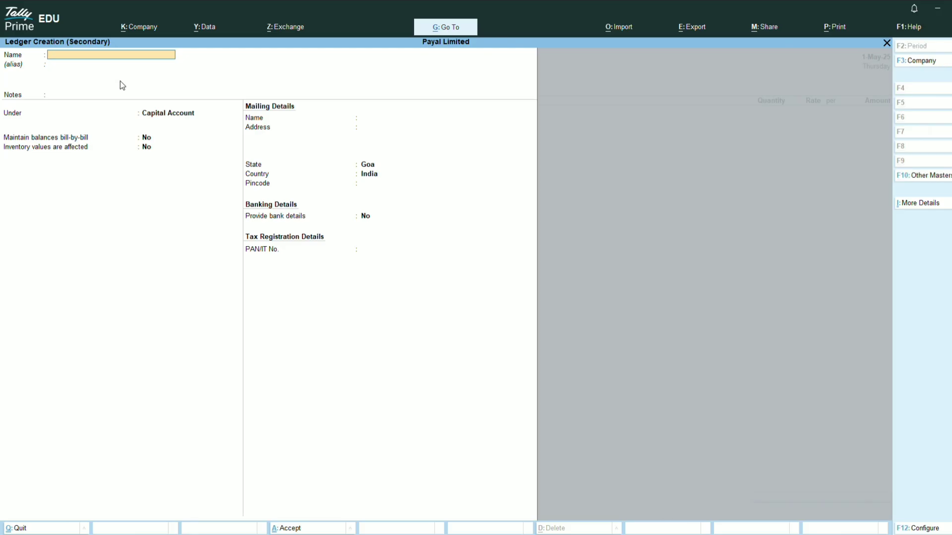
pyautogui.write('Anita')
pyautogui.press('Return')
pyautogui.press('Return')
pyautogui.press('Return')
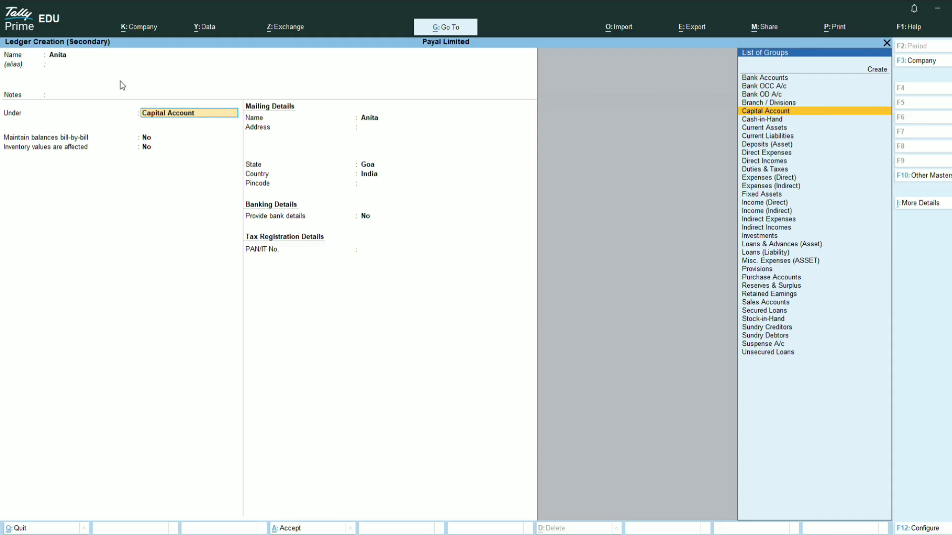
pyautogui.write('Cre')
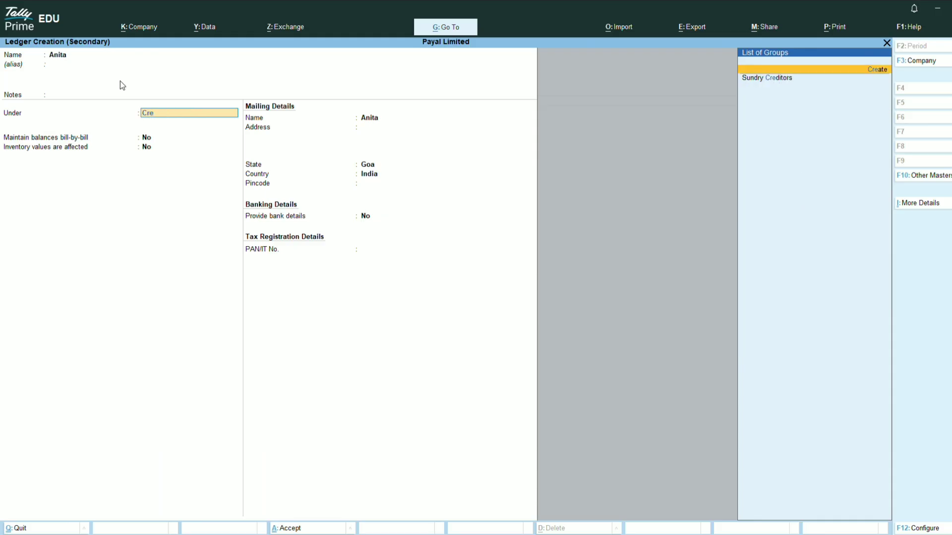
pyautogui.press('Down')
pyautogui.press('Return')
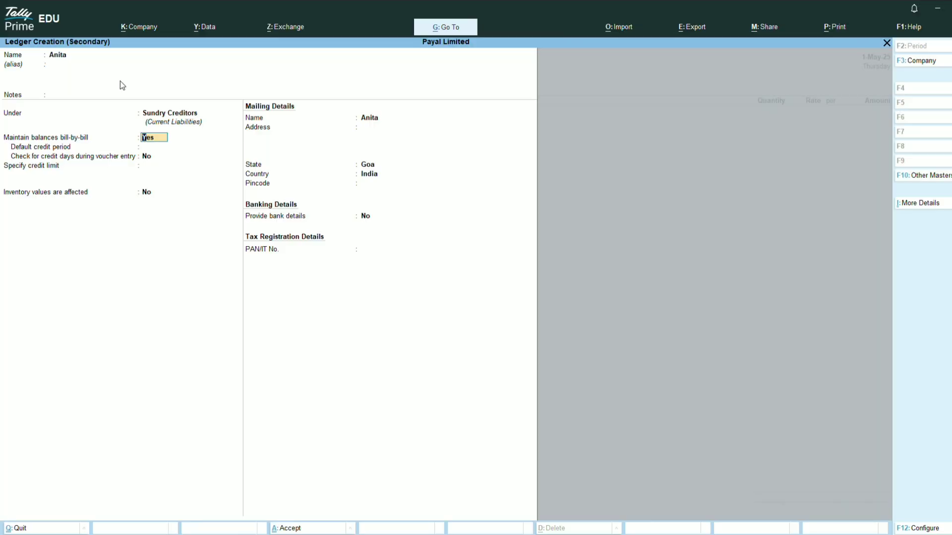
pyautogui.hotkey('ctrl', 'a')
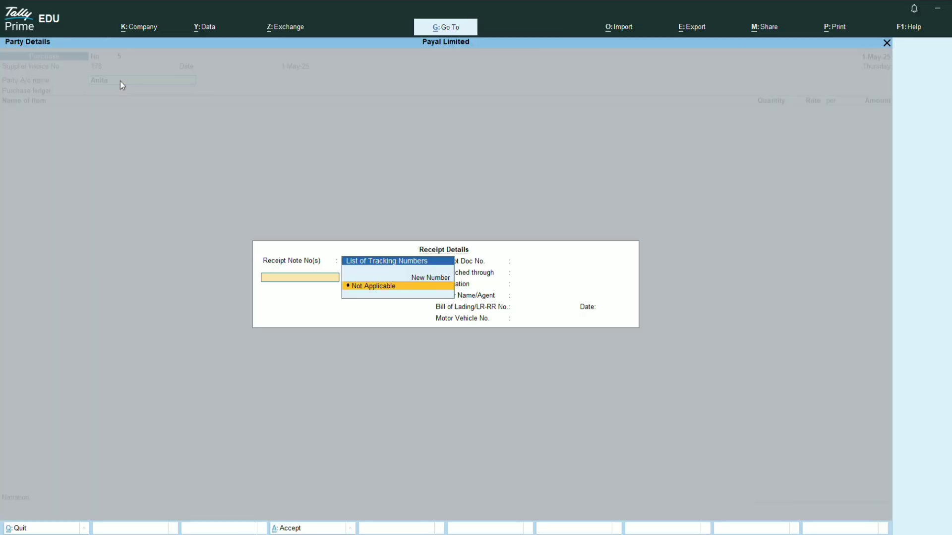
# Accept the supplier's receipt and party details unchanged and choose Purch1 as the purchase ledger.
pyautogui.press('Return')
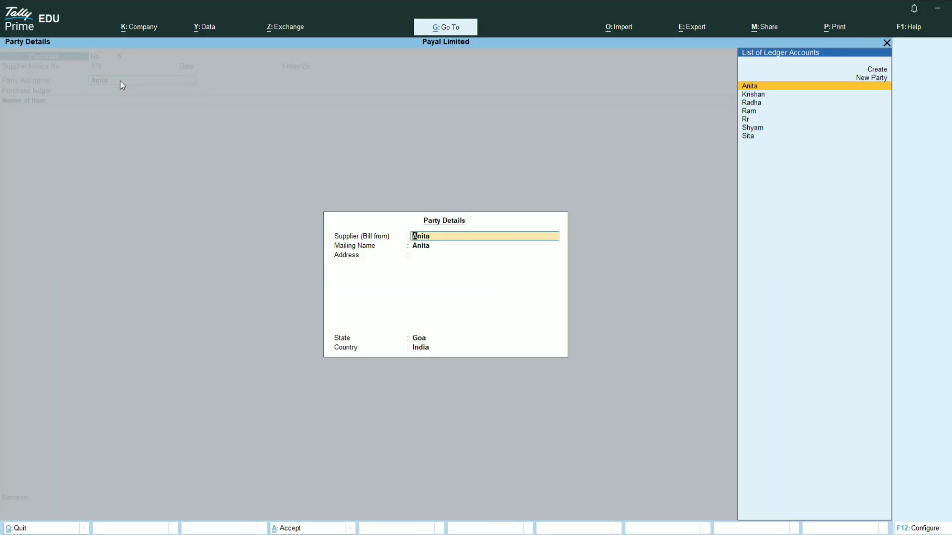
pyautogui.hotkey('ctrl', 'a')
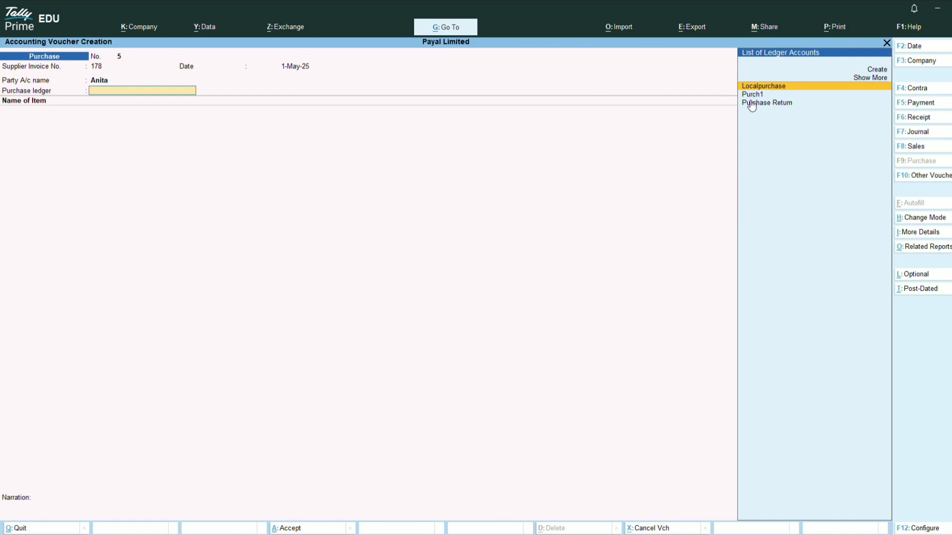
pyautogui.press('Down')
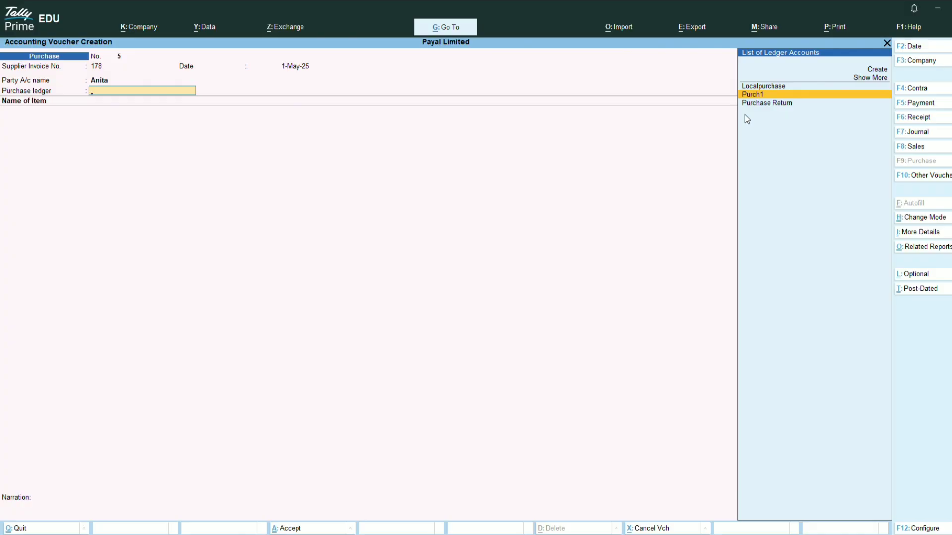
pyautogui.press('Return')
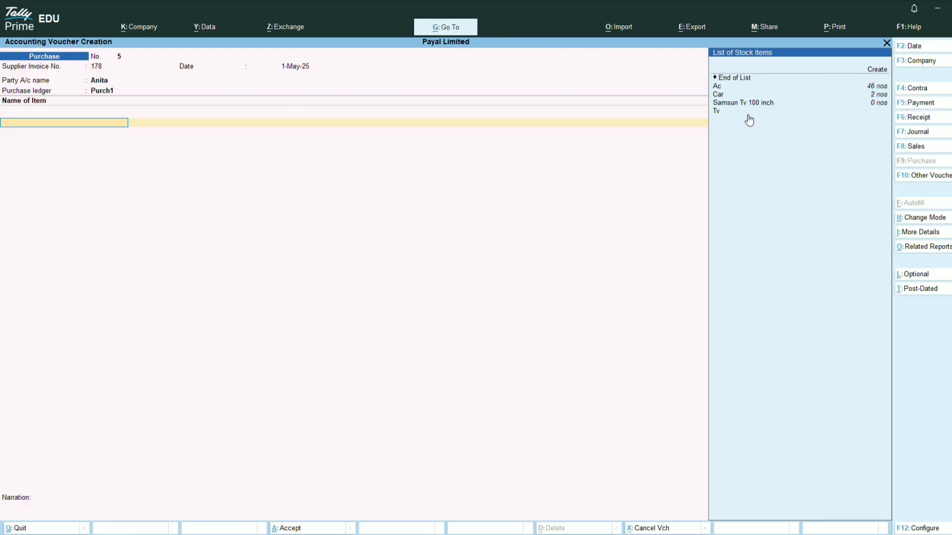
# Add the stock item Car without a description and set its allocated quantity to 10 nos.
pyautogui.press('Down')
pyautogui.press('Down')
pyautogui.press('Down')
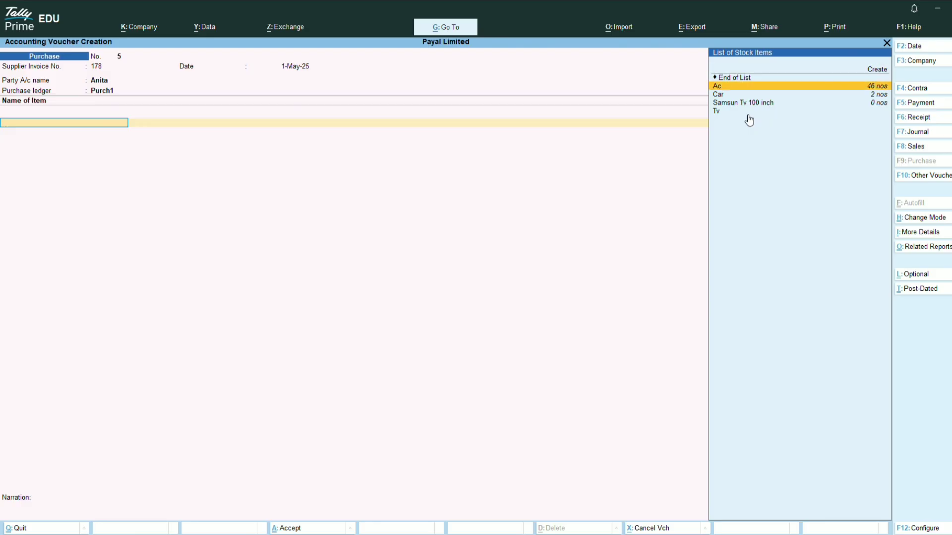
pyautogui.press('Return')
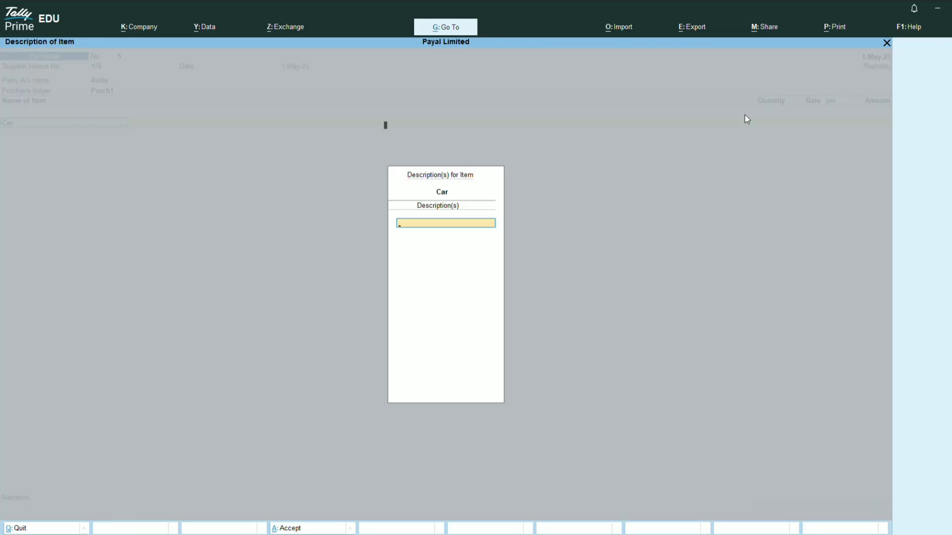
pyautogui.press('Return')
pyautogui.press('Return')
pyautogui.press('Return')
pyautogui.write('1')
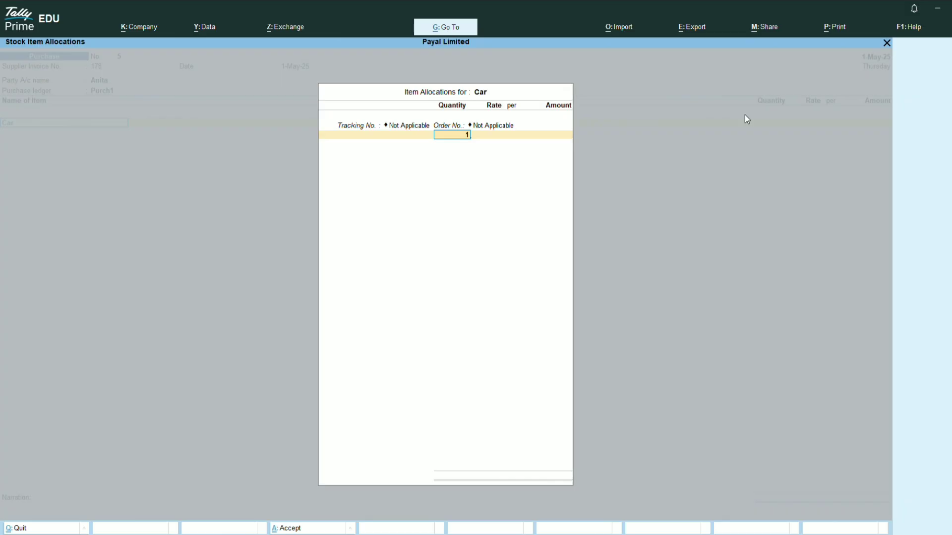
pyautogui.write('0')
pyautogui.press('Return')
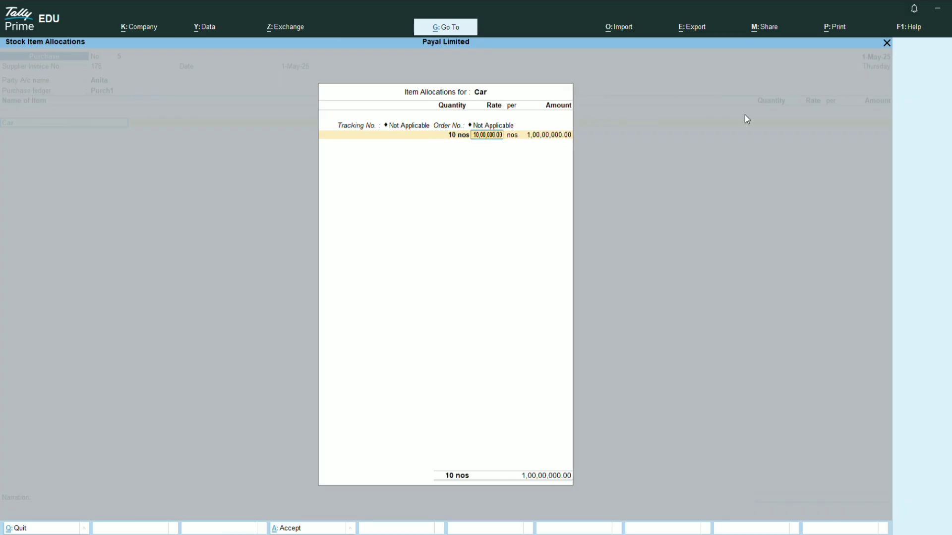
# Set the Car rate to 5,00,000 per nos, accept the allocation and end the item list.
pyautogui.write('5,00,000')
pyautogui.press('Return')
pyautogui.press('Return')
pyautogui.press('Return')
pyautogui.press('Return')
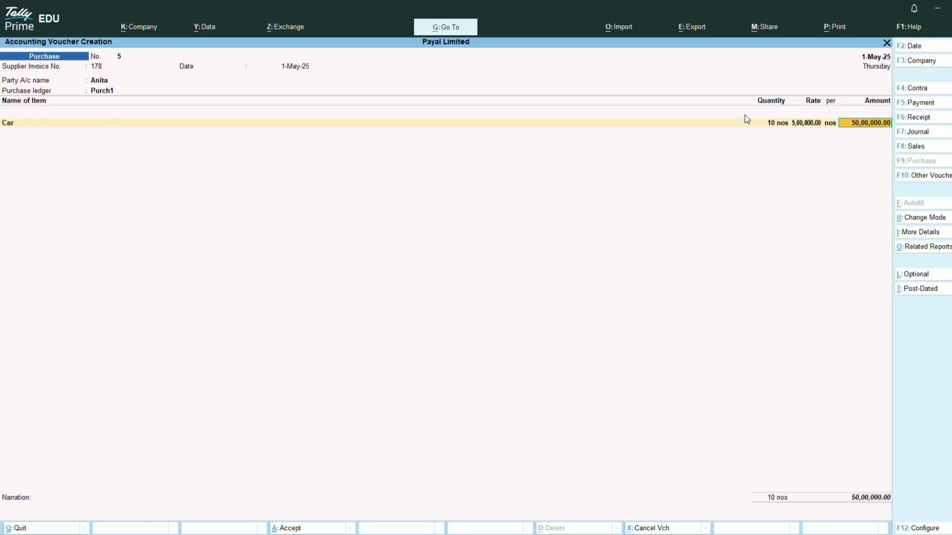
pyautogui.press('Return')
pyautogui.press('Return')
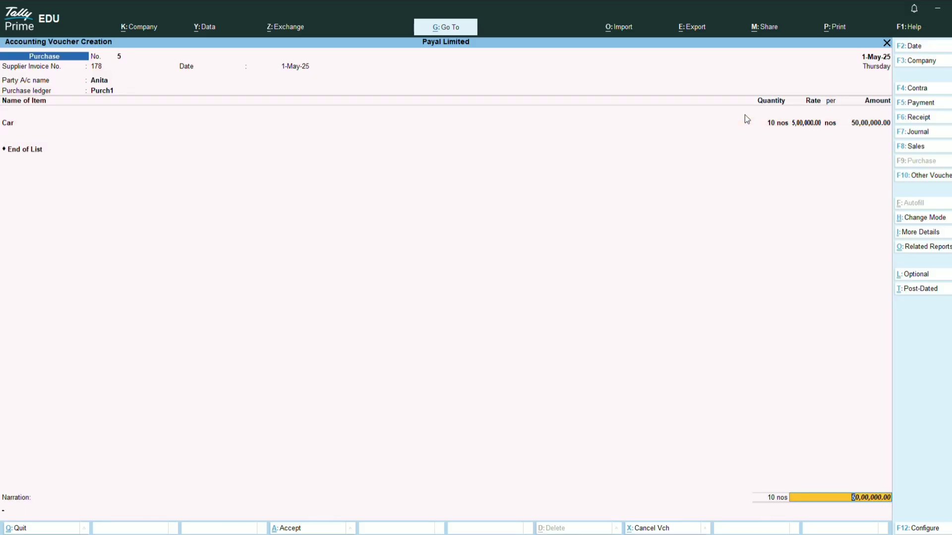
# Open the supplier's bill-wise details and examine the Advance, Agst Ref, New Ref and On Account adjustment methods.
pyautogui.press('Return')
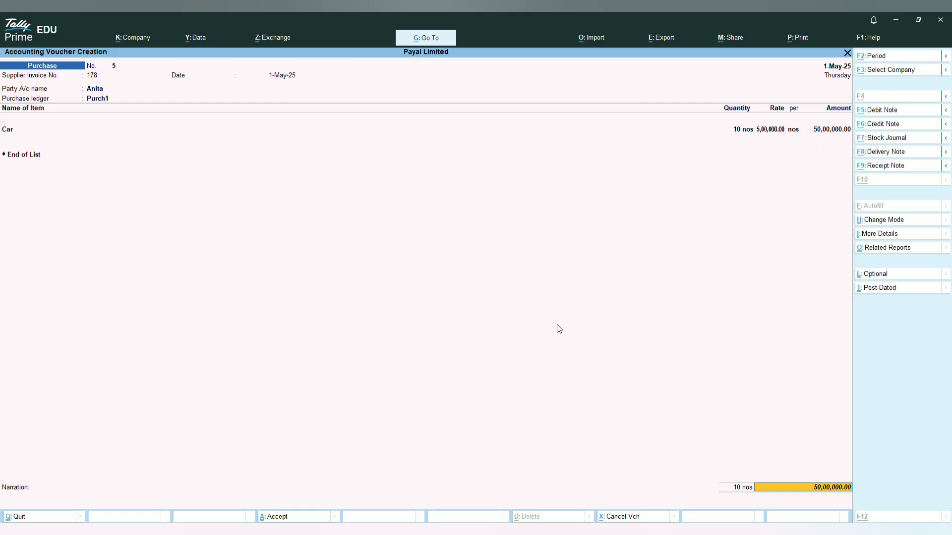
pyautogui.press('Return')
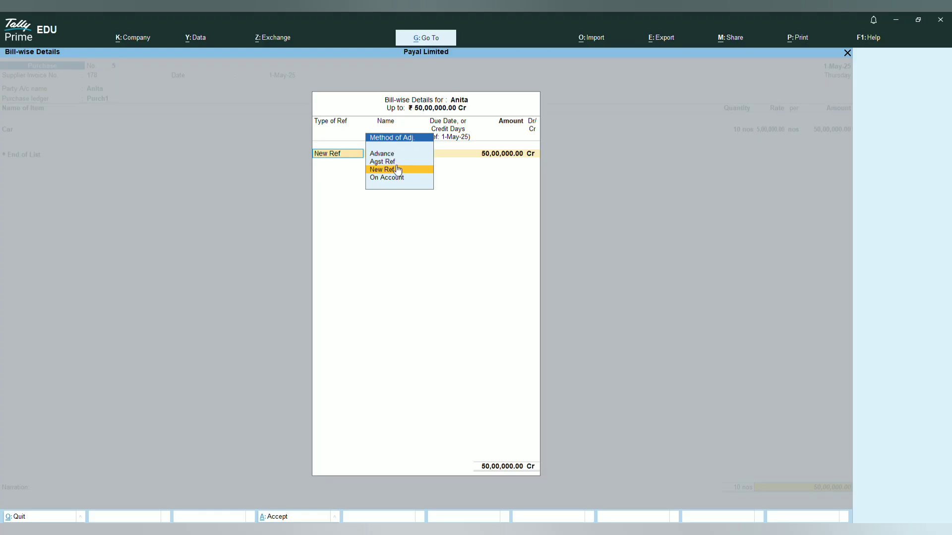
pyautogui.press('Down')
pyautogui.press('Up')
pyautogui.press('Up')
pyautogui.press('Up')
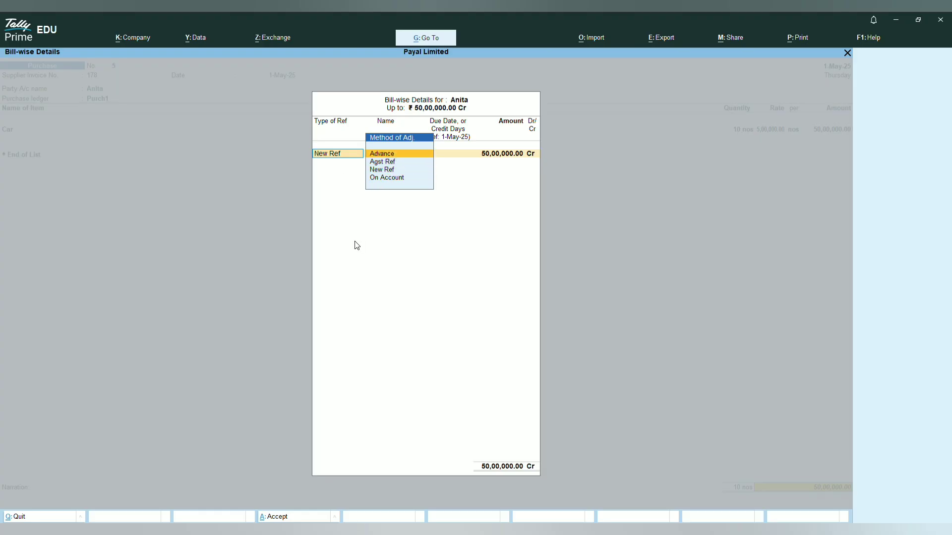
pyautogui.press('Down')
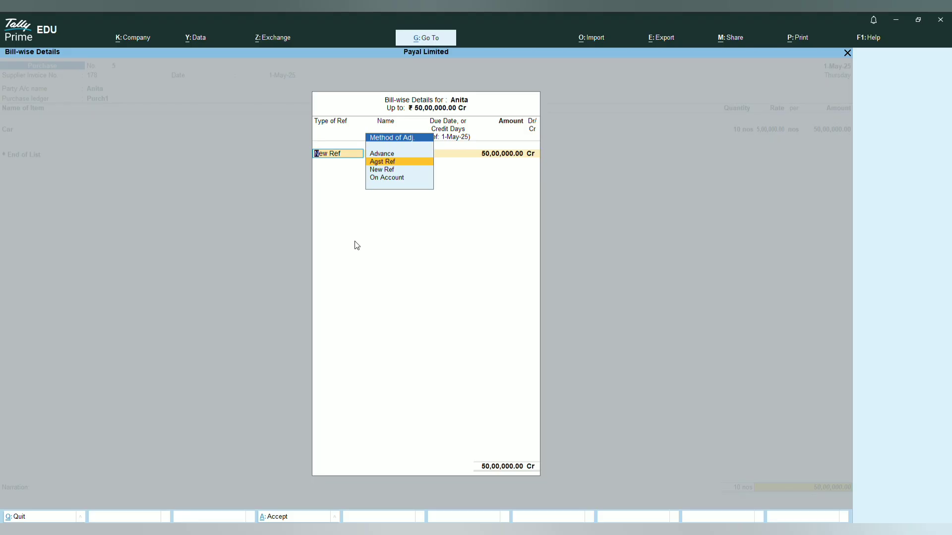
pyautogui.press('Down')
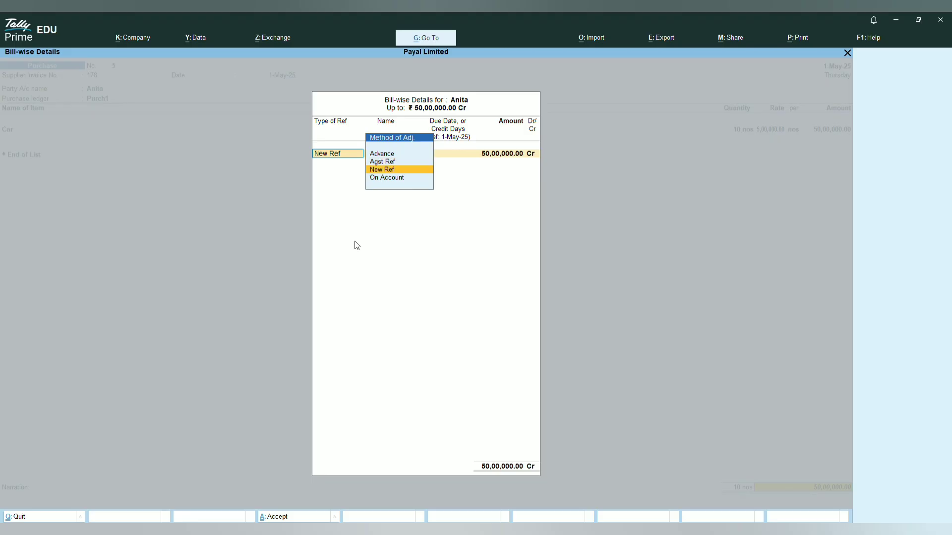
pyautogui.press('Down')
pyautogui.press('Up')
pyautogui.press('Up')
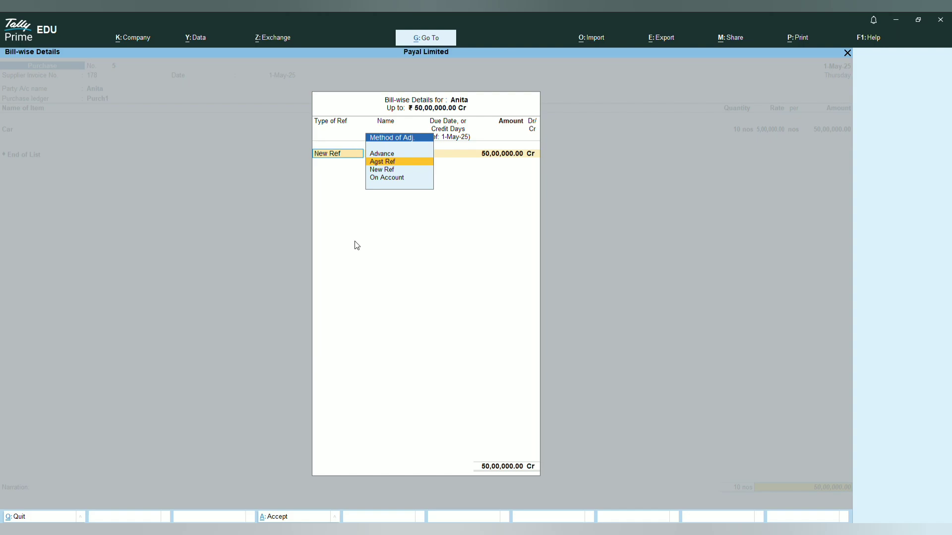
pyautogui.press('Up')
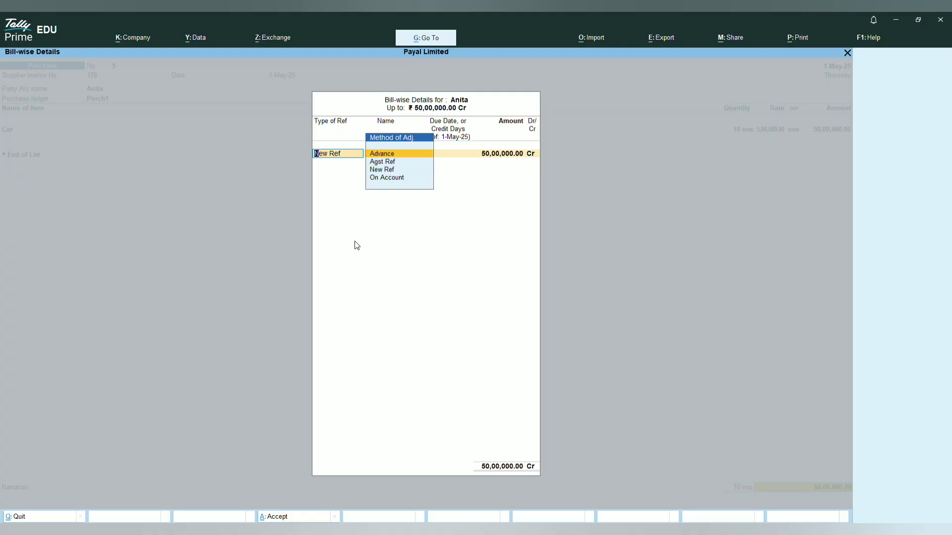
pyautogui.press('Down')
pyautogui.press('Down')
pyautogui.press('Down')
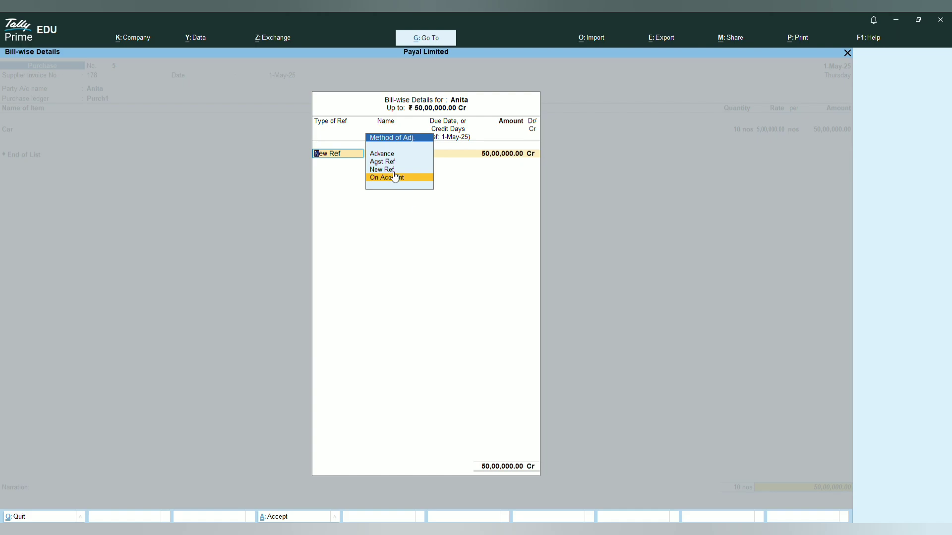
pyautogui.press('Up')
pyautogui.press('Up')
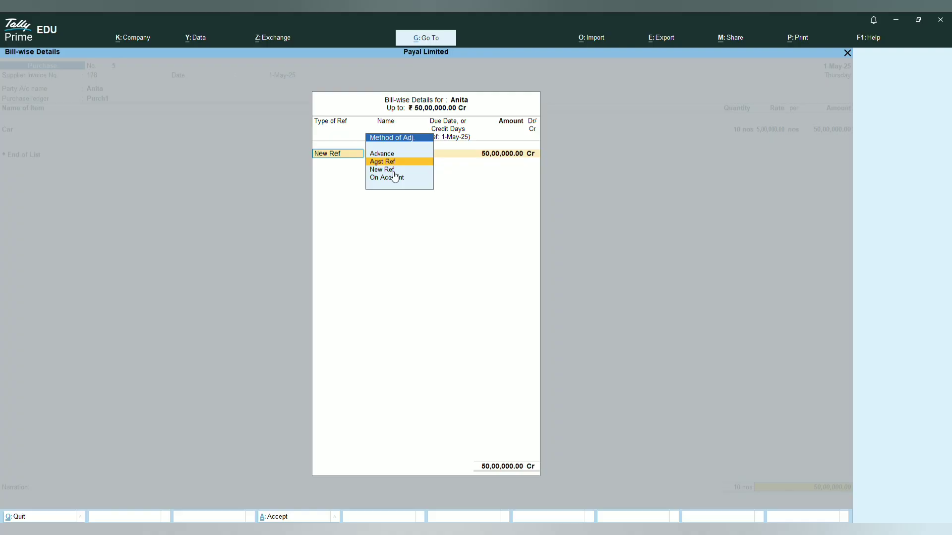
pyautogui.press('Up')
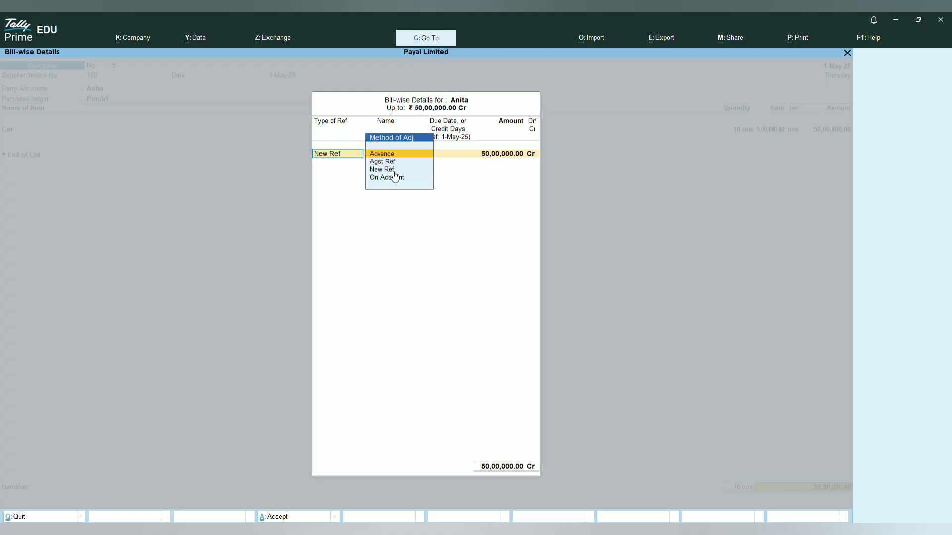
pyautogui.press('Down')
pyautogui.press('Down')
pyautogui.press('Down')
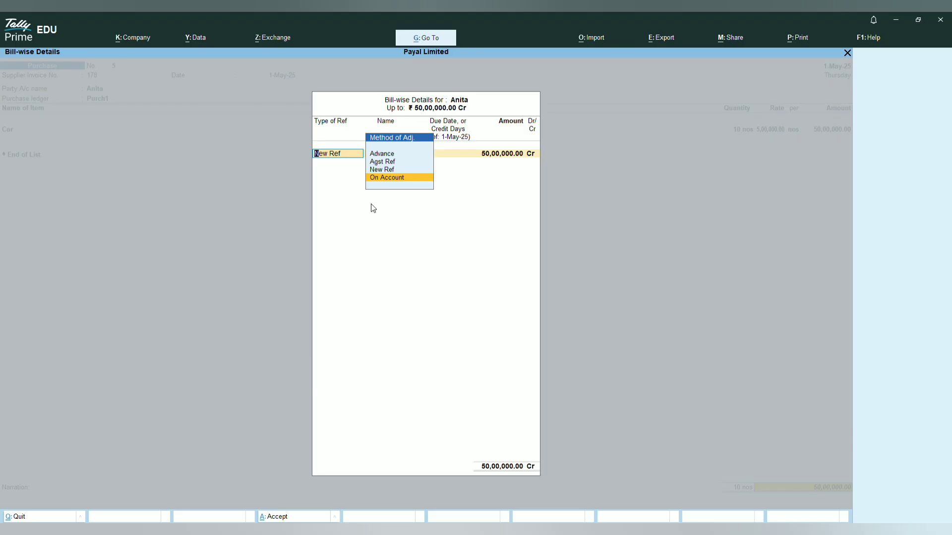
pyautogui.press('Up')
pyautogui.press('Up')
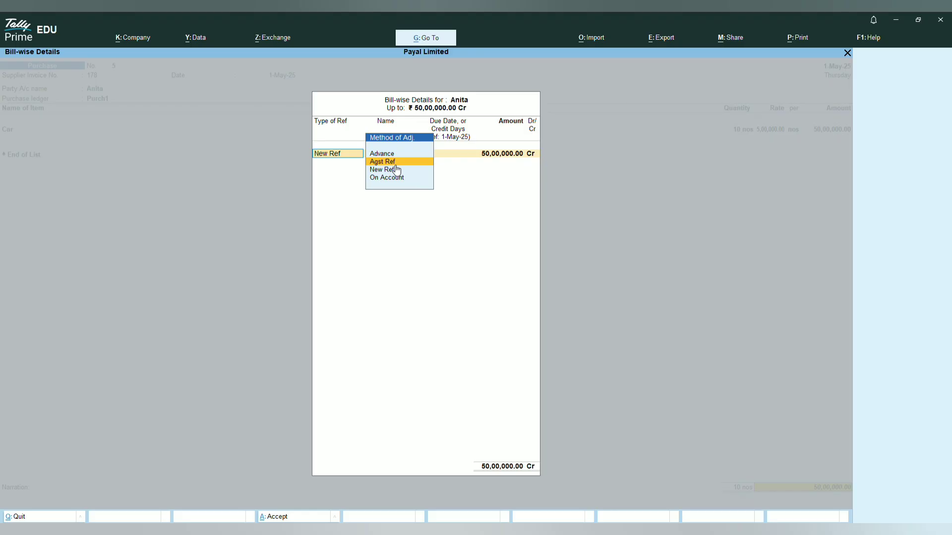
pyautogui.press('Up')
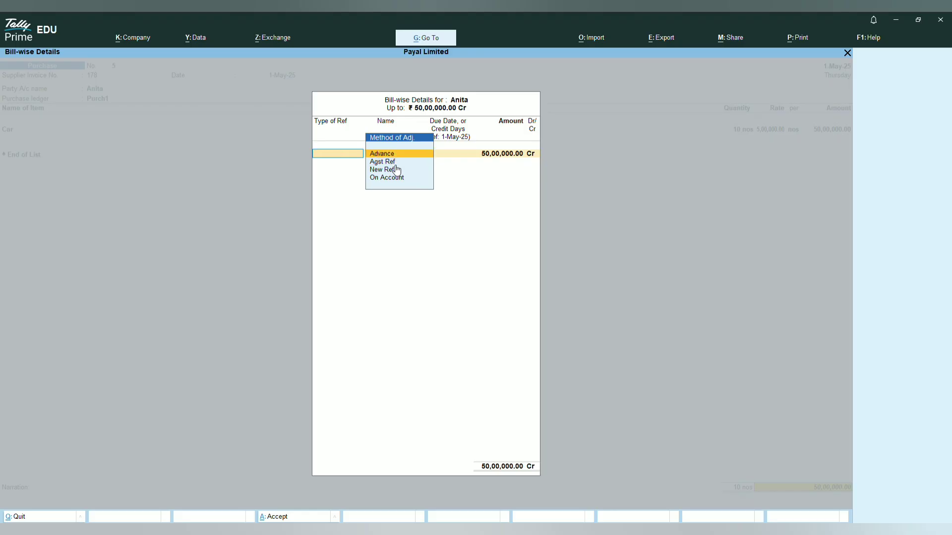
pyautogui.press('Escape')
pyautogui.press('Return')
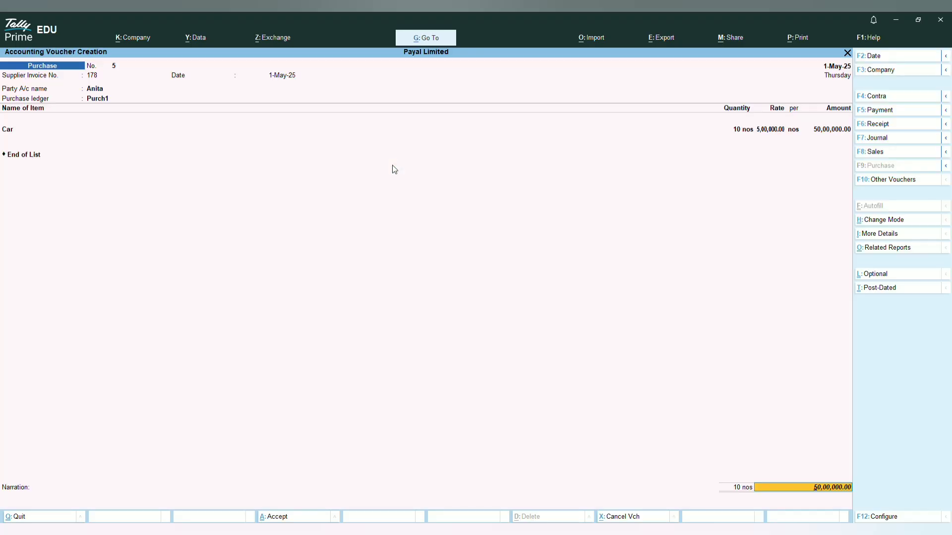
pyautogui.press('Return')
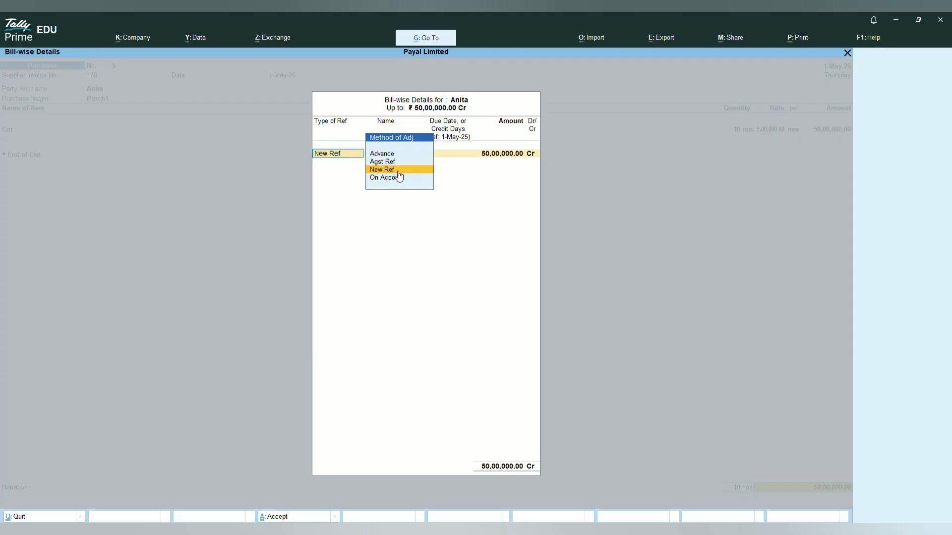
pyautogui.press('Escape')
pyautogui.press('Escape')
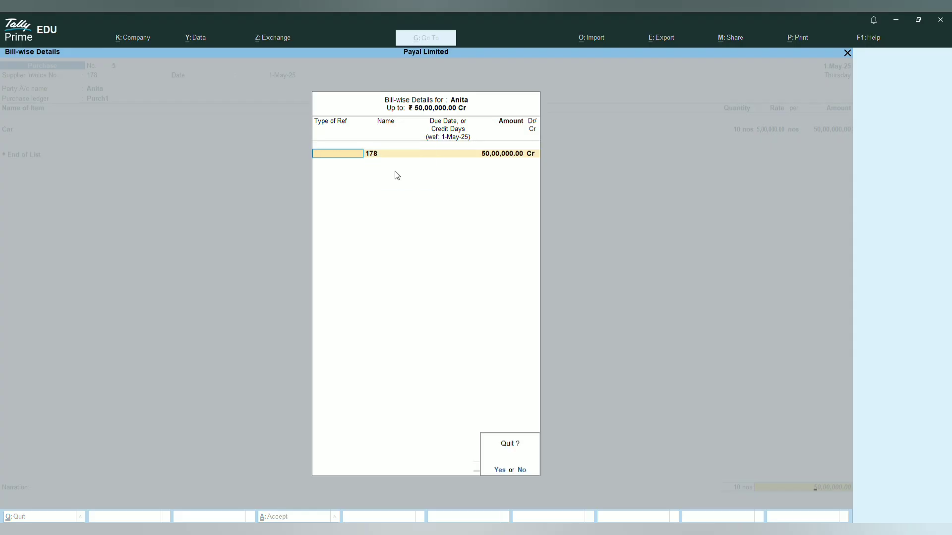
pyautogui.press('Return')
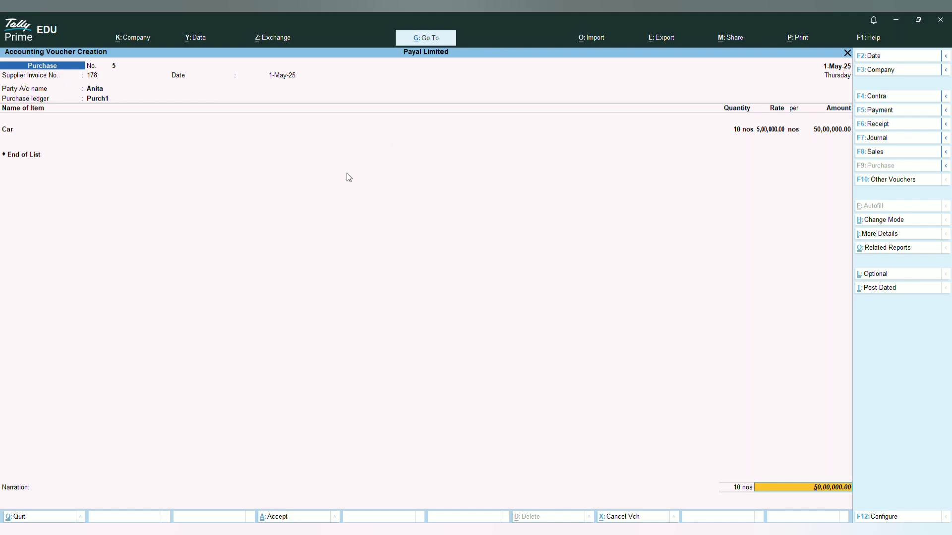
# Record the supplier's bill as New Ref 178 for the full 50,00,000.00 Cr and save the purchase voucher without narration.
pyautogui.press('Return')
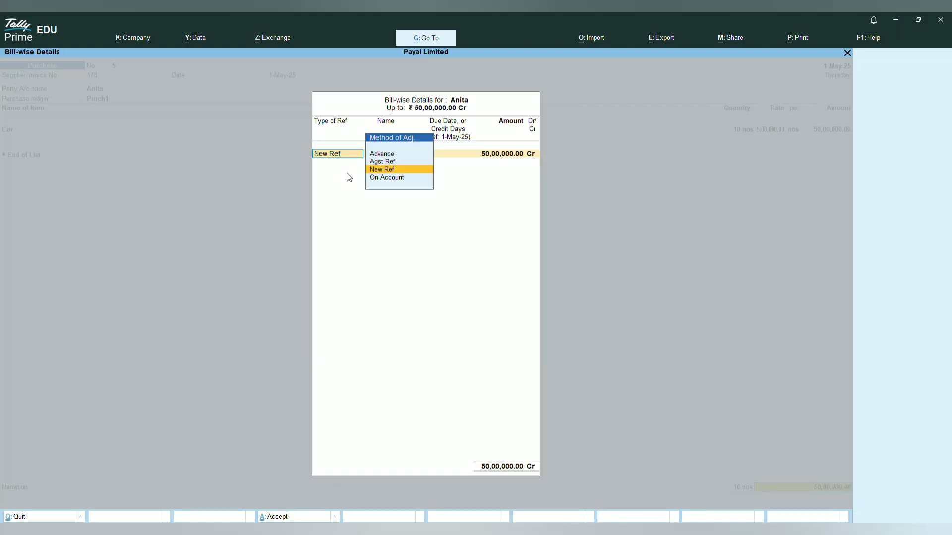
pyautogui.press('Return')
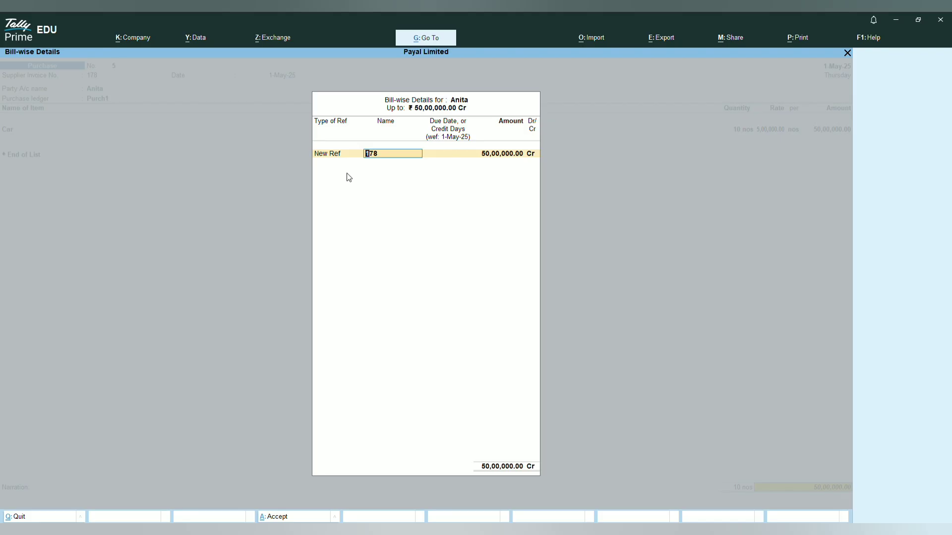
pyautogui.press('Return')
pyautogui.press('Return')
pyautogui.press('Return')
pyautogui.press('Return')
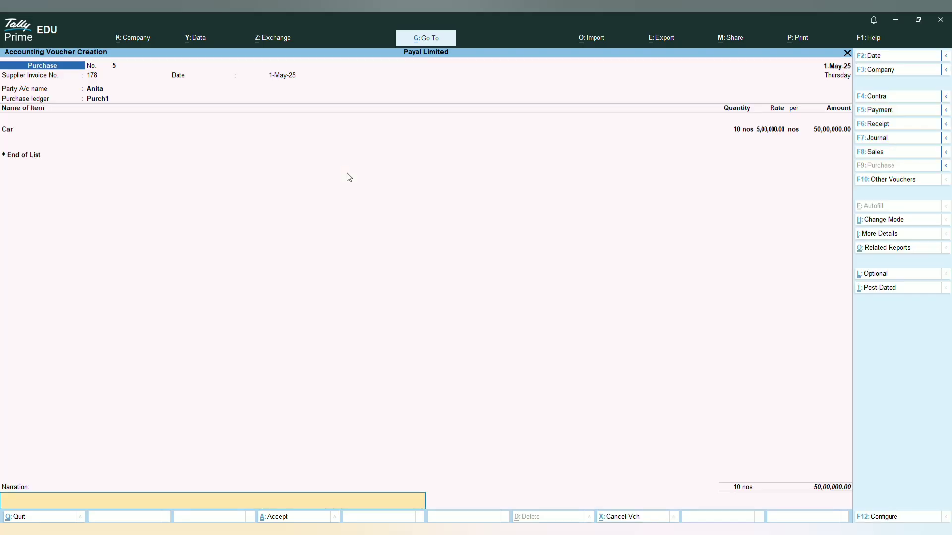
pyautogui.press('Return')
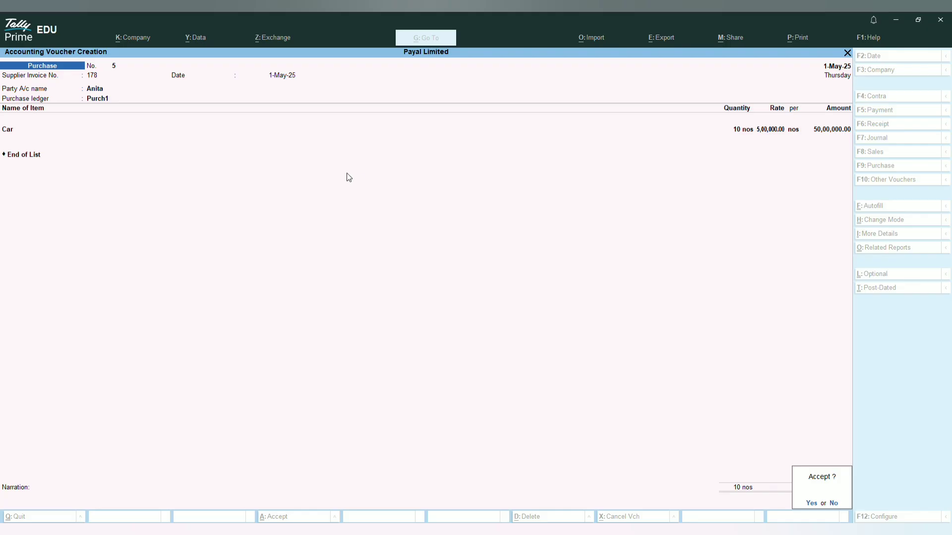
pyautogui.press('Return')
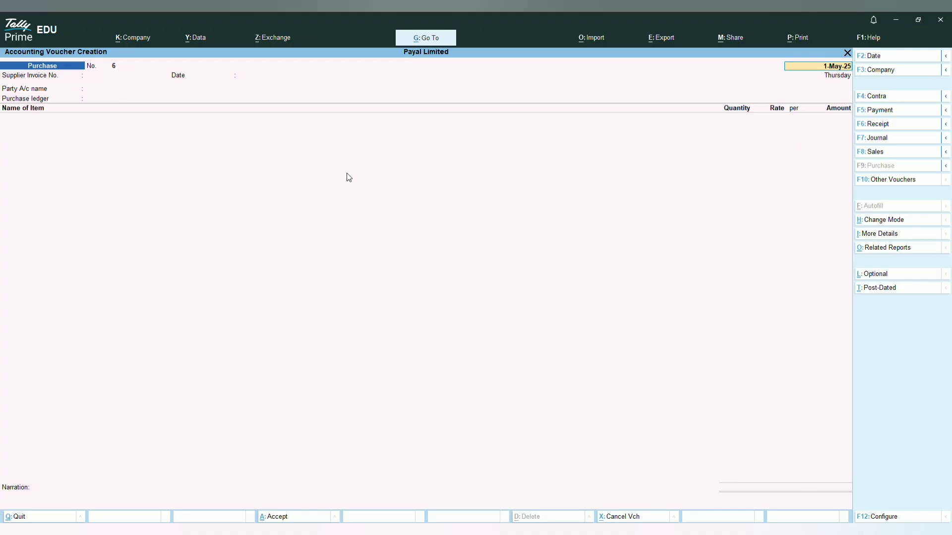
# Keep the new purchase voucher's date and enter supplier invoice number 187 dated 1-May-25.
pyautogui.press('Return')
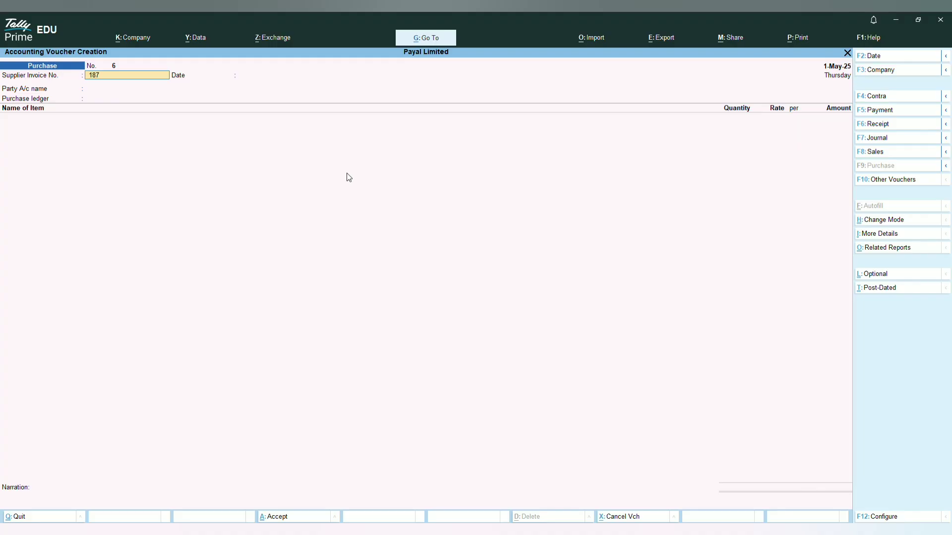
pyautogui.press('Return')
pyautogui.press('Return')
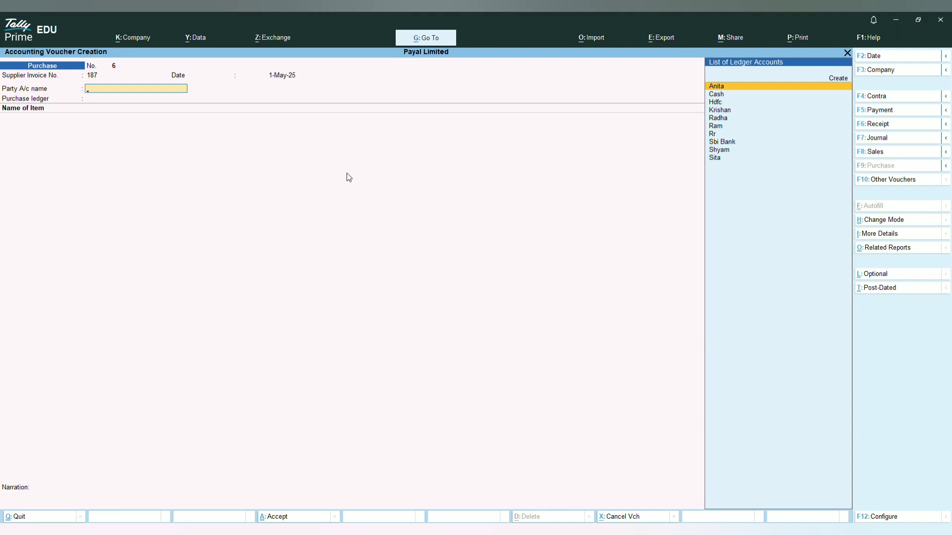
# Look through the ledger accounts and choose the same supplier as in the previous purchase as the party account.
pyautogui.press('Down')
pyautogui.press('Down')
pyautogui.press('Down')
pyautogui.press('Down')
pyautogui.press('Down')
pyautogui.press('Down')
pyautogui.press('Down')
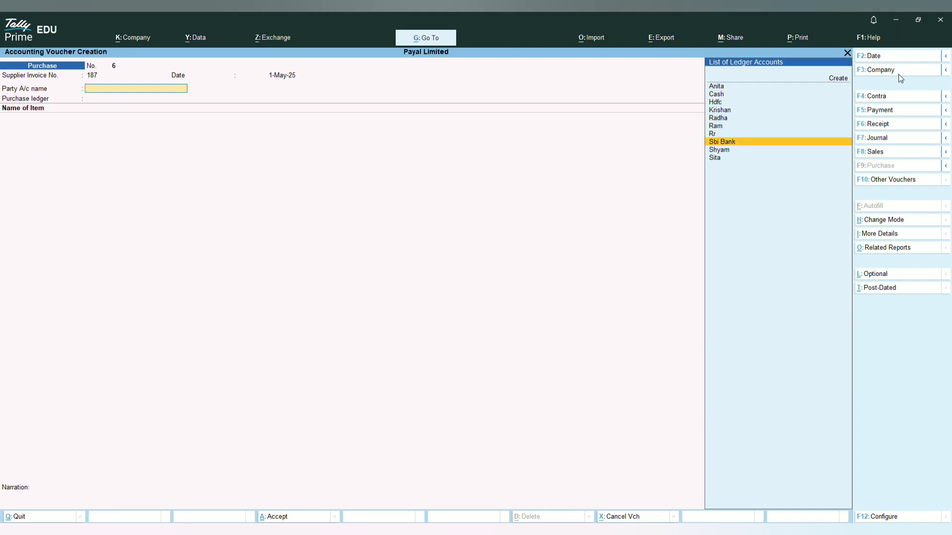
pyautogui.press('ctrl')
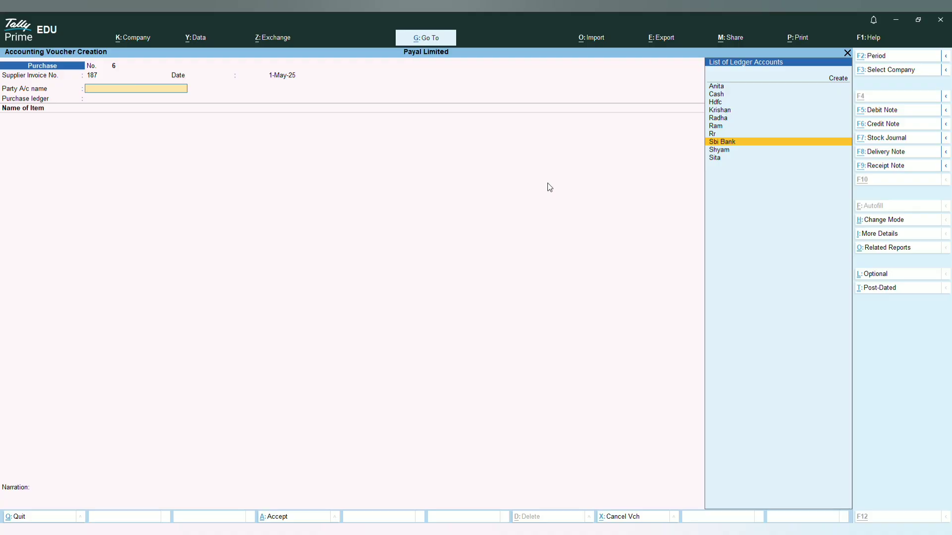
pyautogui.press('Up')
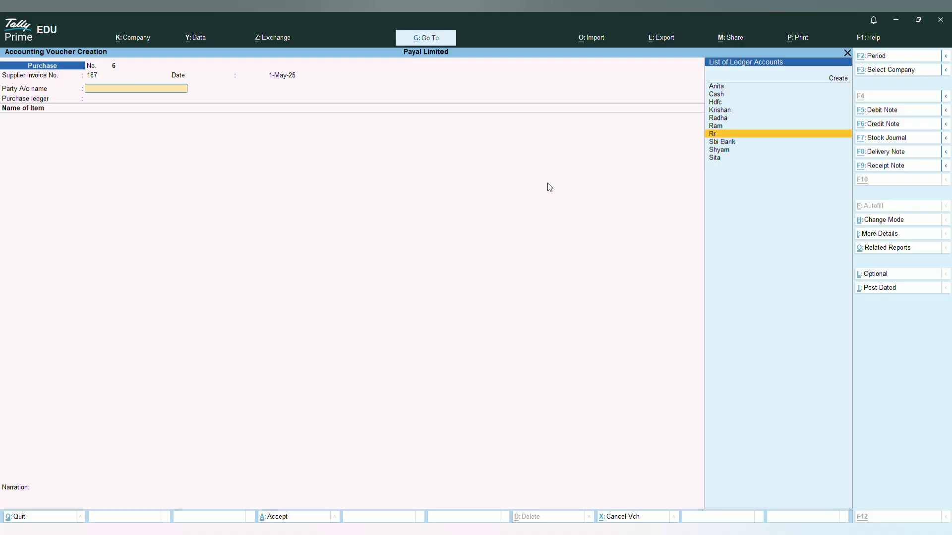
pyautogui.press('Up')
pyautogui.press('Up')
pyautogui.press('Up')
pyautogui.press('Up')
pyautogui.press('Up')
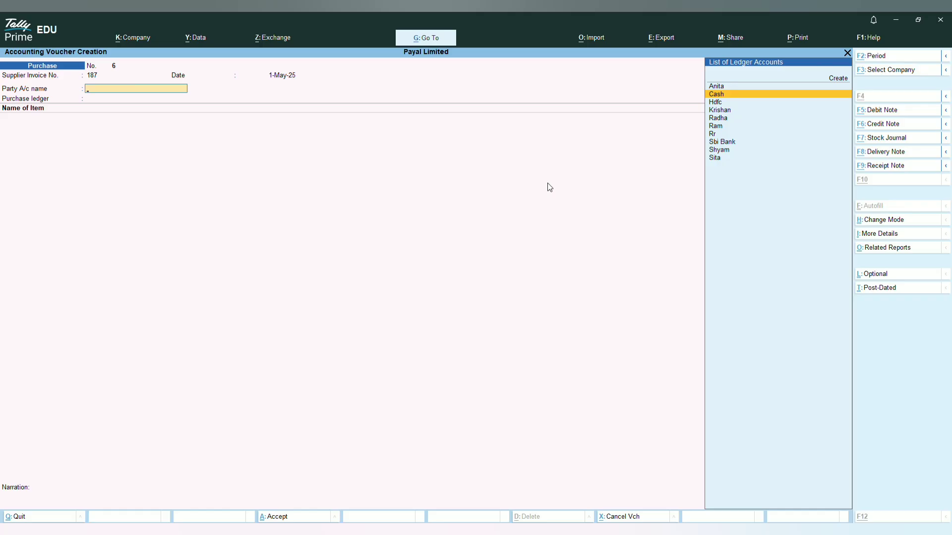
pyautogui.press('Up')
pyautogui.press('Return')
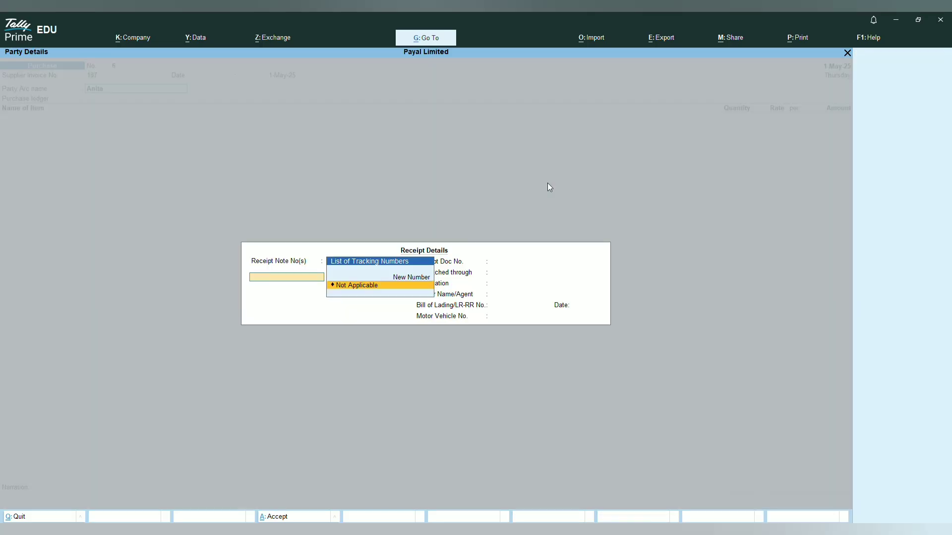
# Set the receipt note to Not Applicable, accept the receipt and party details, and choose Purch1 as the purchase ledger.
pyautogui.press('Return')
pyautogui.hotkey('ctrl', 'a')
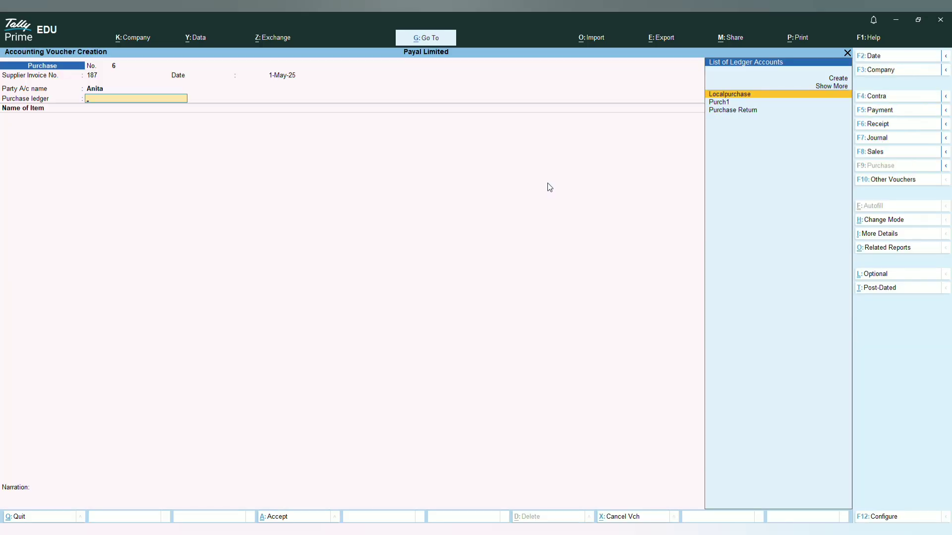
pyautogui.press('Down')
pyautogui.press('Return')
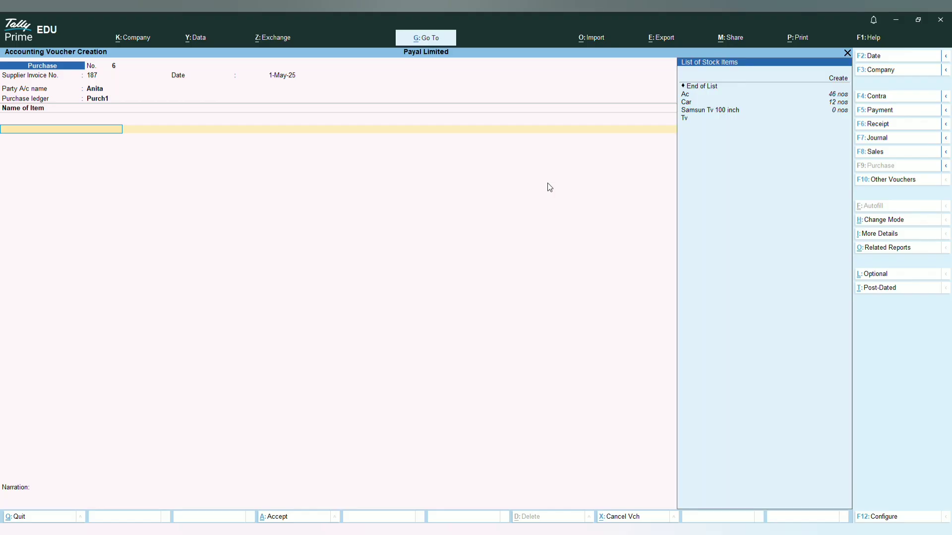
# Create a stock item named Motor Cycle under Primary with nos as its unit, directly from the purchase voucher.
pyautogui.hotkey('alt', 'c')
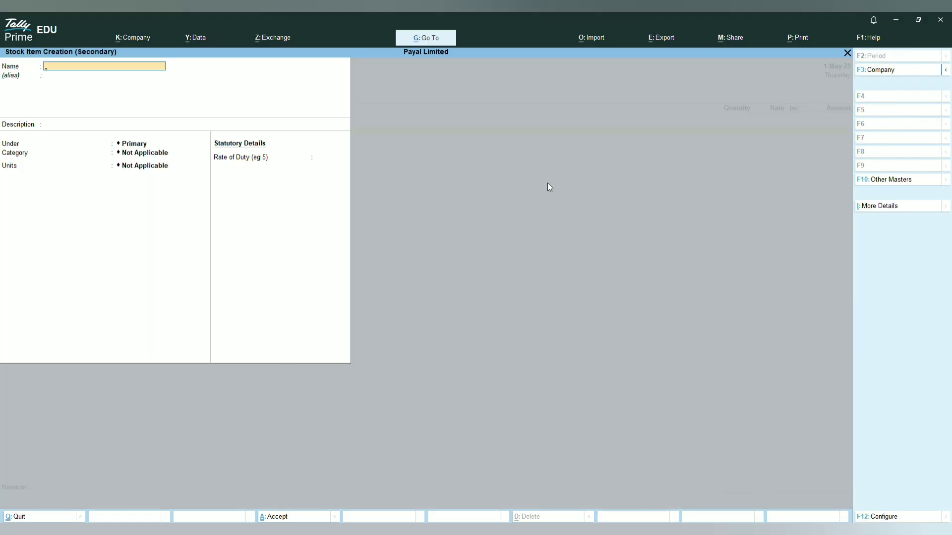
pyautogui.write('Motor Cy')
pyautogui.press('Return')
pyautogui.press('Return')
pyautogui.press('Return')
pyautogui.press('Return')
pyautogui.press('Return')
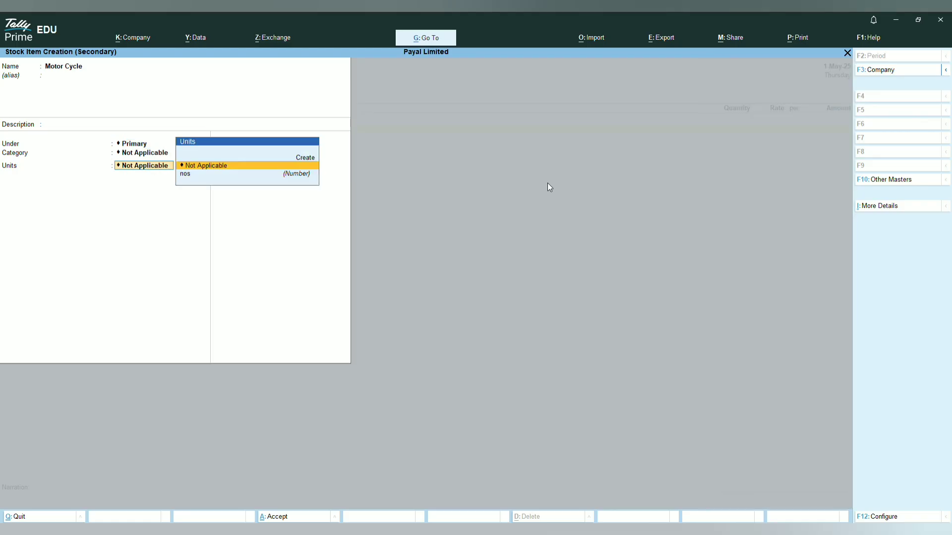
pyautogui.press('Down')
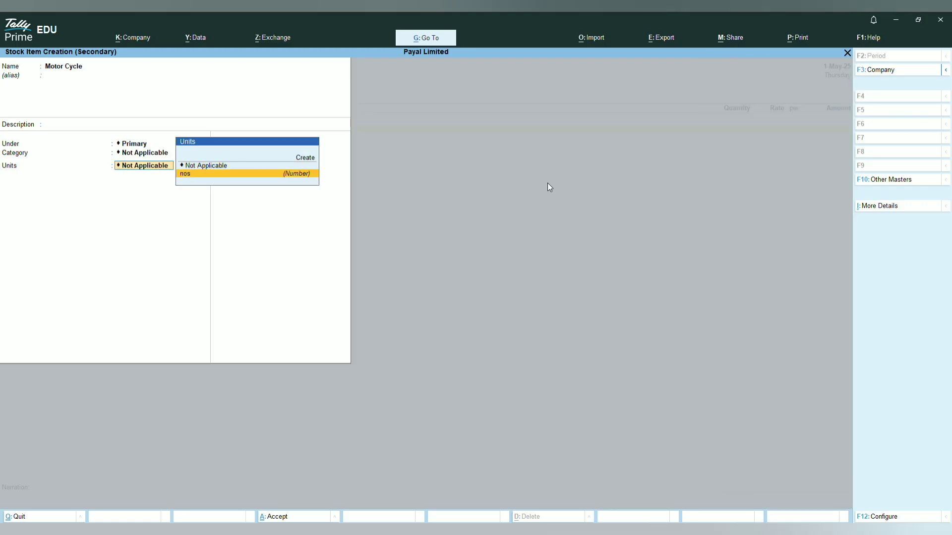
pyautogui.press('Return')
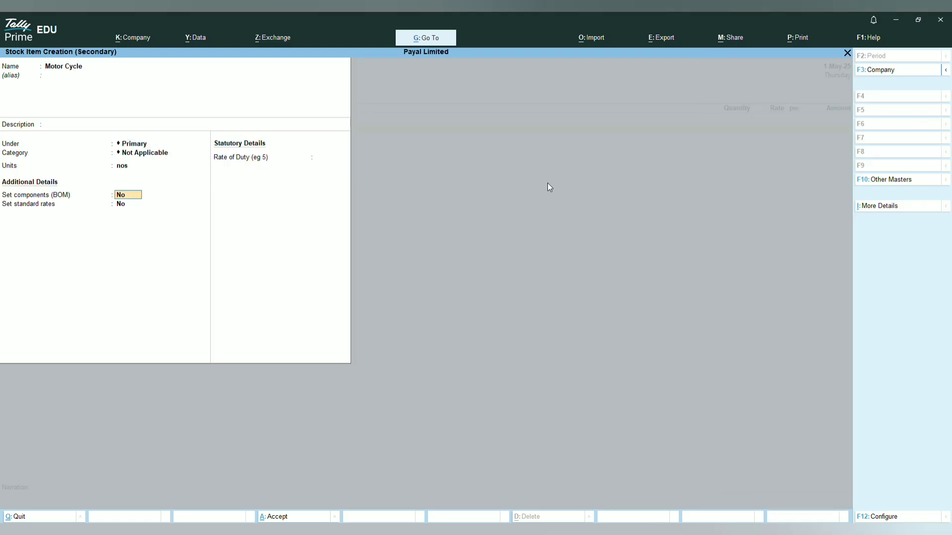
pyautogui.hotkey('ctrl', 'a')
# Allocate 50 nos of Motor Cycle at a rate of 80,000 with tracking and order numbers set to Not Applicable.
pyautogui.press('Return')
pyautogui.press('Return')
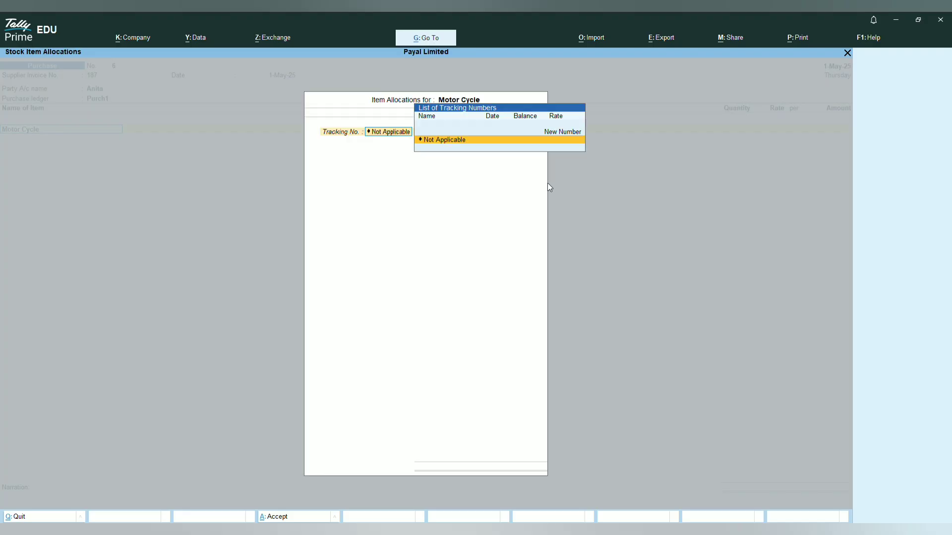
pyautogui.press('Return')
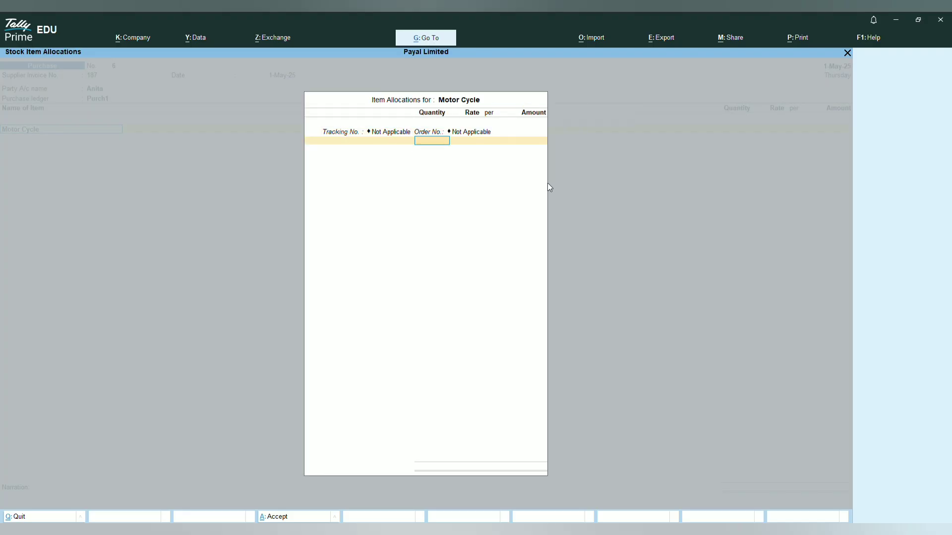
pyautogui.write('50')
pyautogui.press('Return')
pyautogui.write('80000')
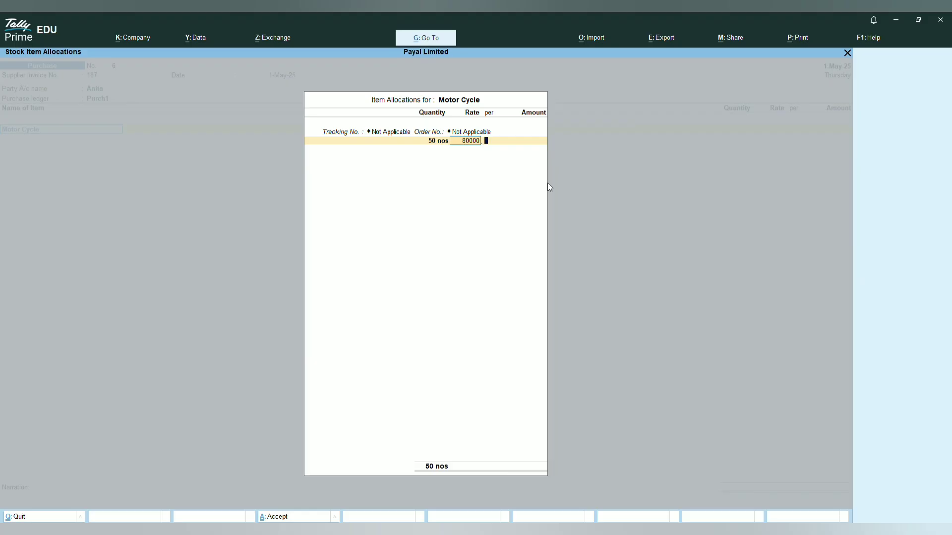
pyautogui.press('Return')
pyautogui.press('Return')
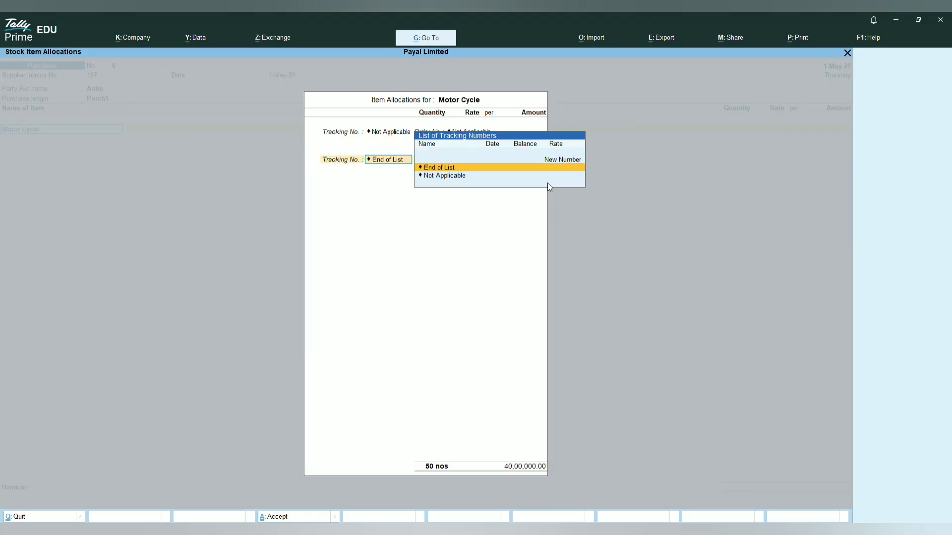
pyautogui.press('Return')
pyautogui.press('Return')
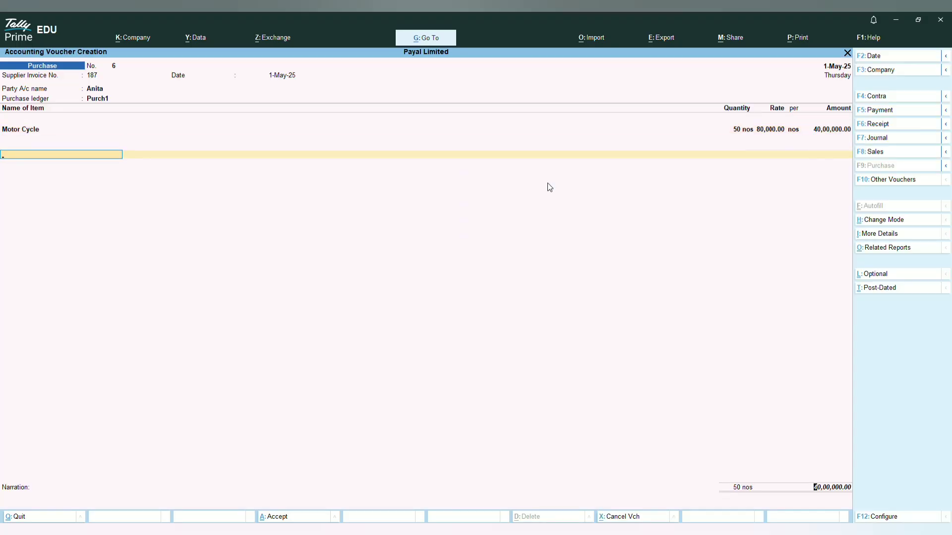
# Record the supplier's bill as New Ref 187 for 40,00,000.00 Cr, save the purchase voucher without narration, and leave voucher entry.
pyautogui.press('Return')
pyautogui.press('Return')
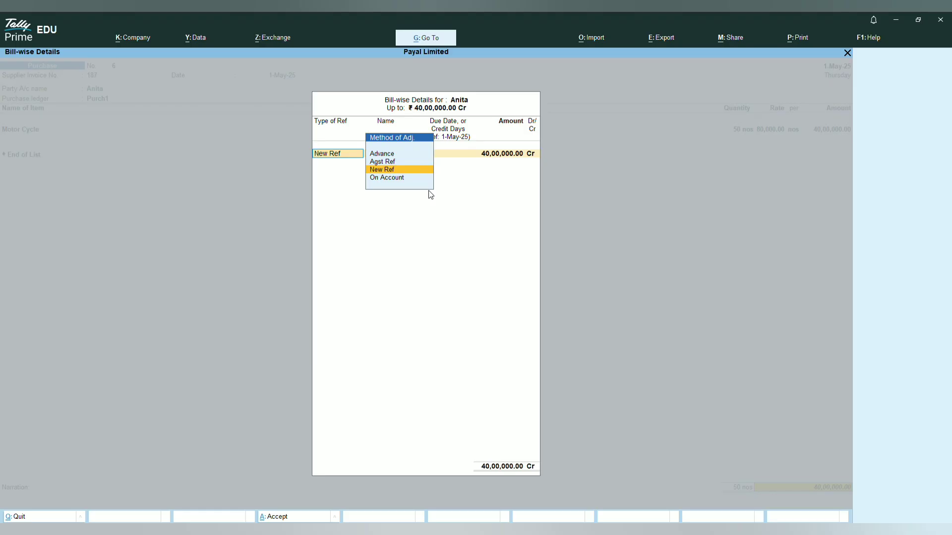
pyautogui.press('Return')
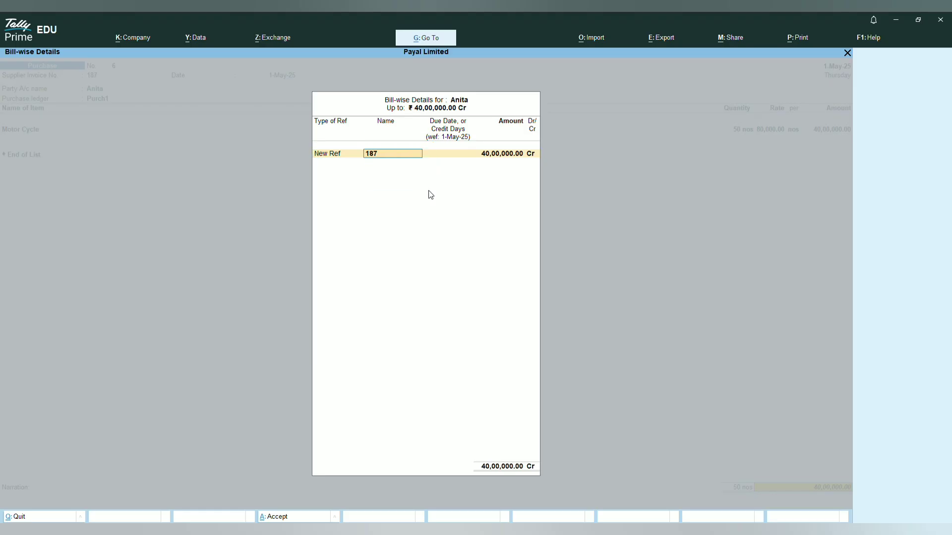
pyautogui.press('Return')
pyautogui.press('Return')
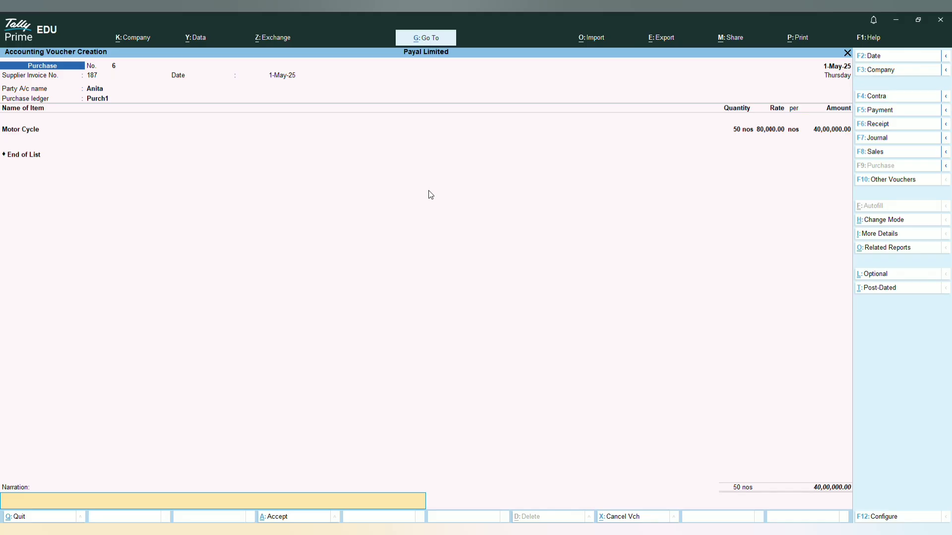
pyautogui.press('Return')
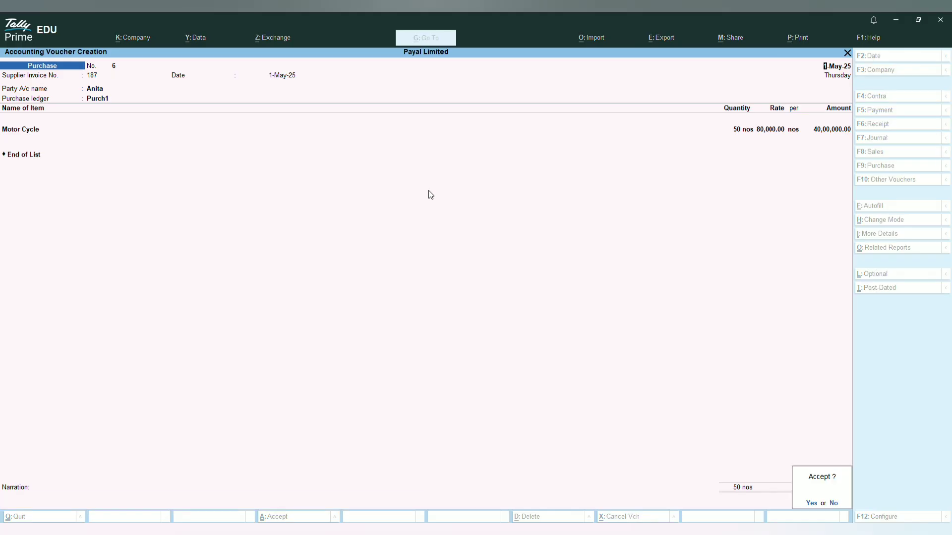
pyautogui.press('Return')
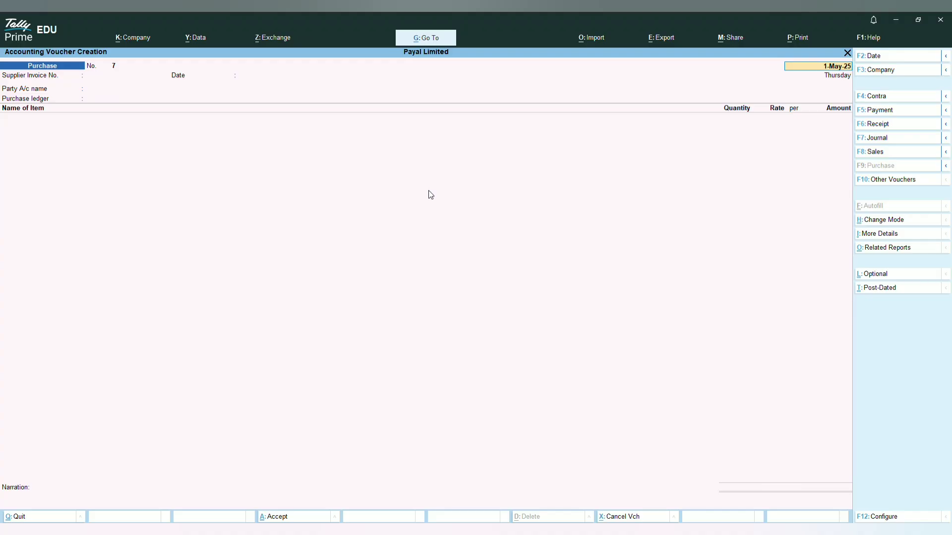
pyautogui.press('Escape')
pyautogui.press('y')
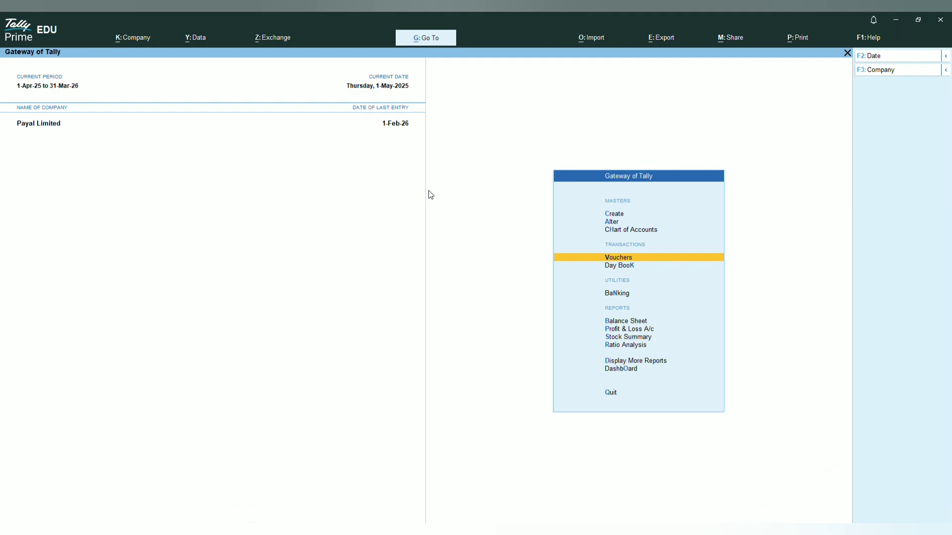
# Review the supplier's ledger vouchers in the account books and return to the Gateway of Tally.
pyautogui.press('Down')
pyautogui.press('Down')
pyautogui.press('Down')
pyautogui.press('Down')
pyautogui.press('Down')
pyautogui.press('Down')
pyautogui.press('Down')
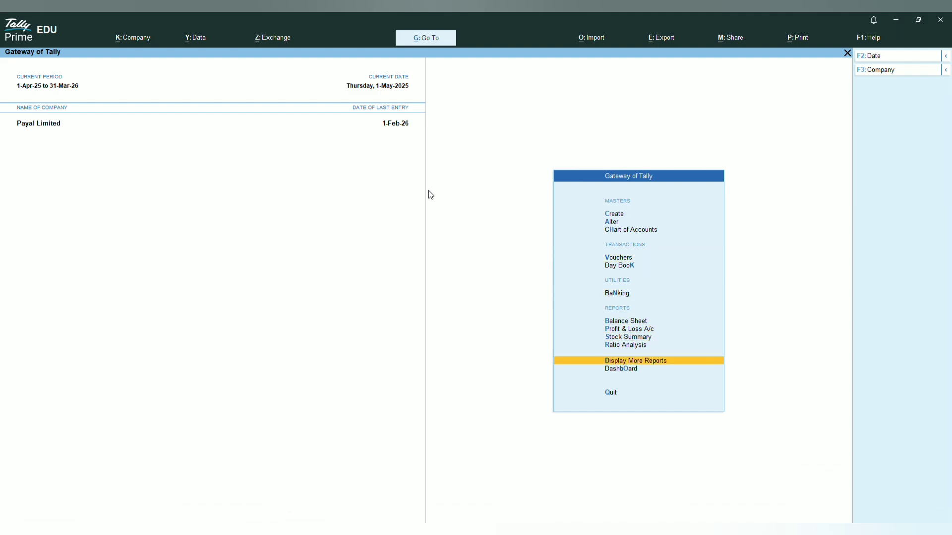
pyautogui.press('Return')
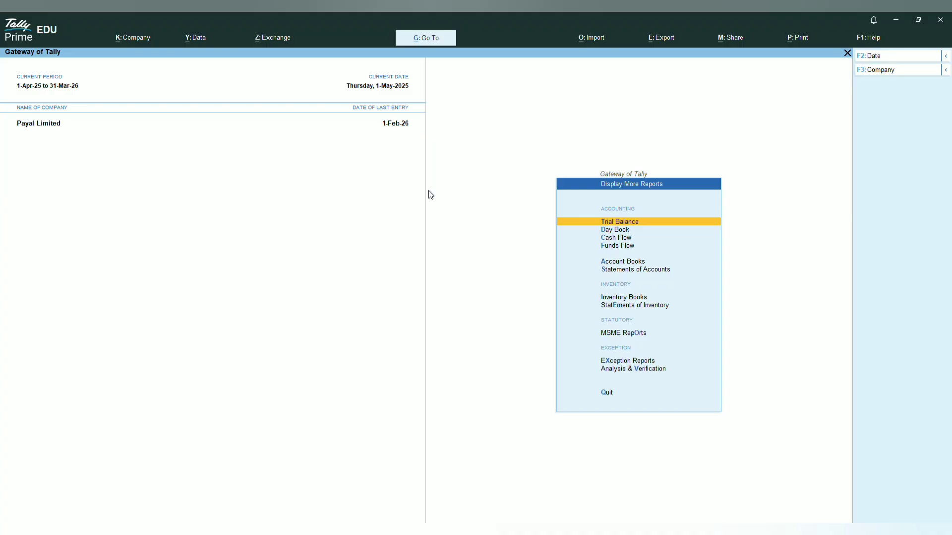
pyautogui.press('Escape')
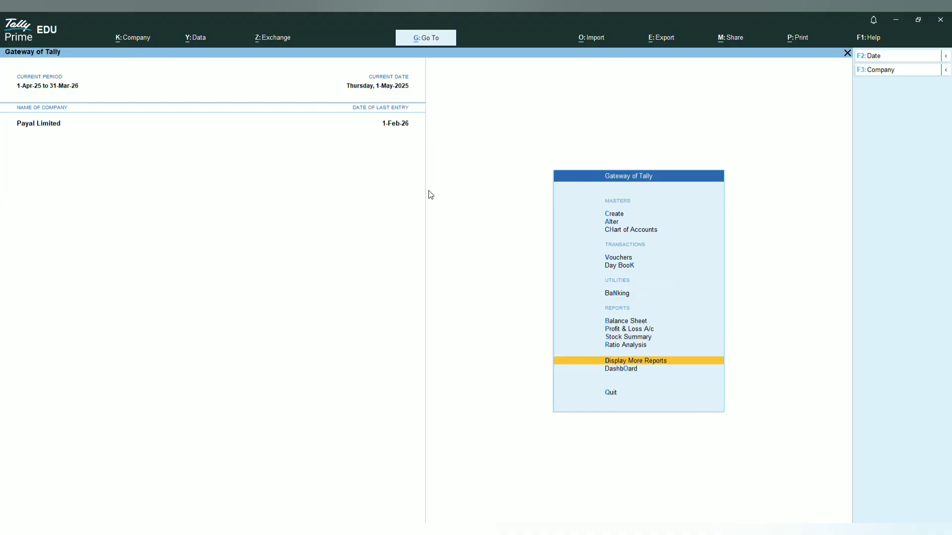
pyautogui.press('Return')
pyautogui.press('Down')
pyautogui.press('Down')
pyautogui.press('Down')
pyautogui.press('Down')
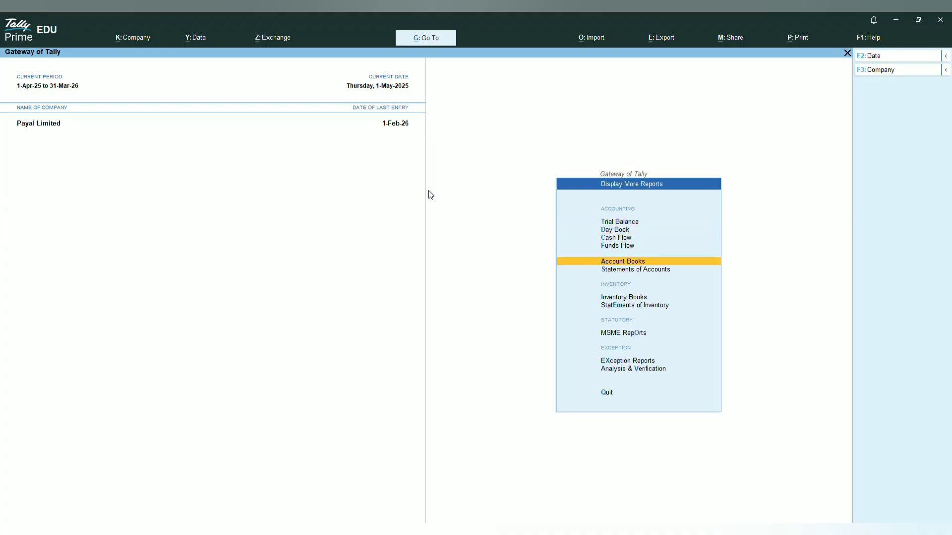
pyautogui.press('Return')
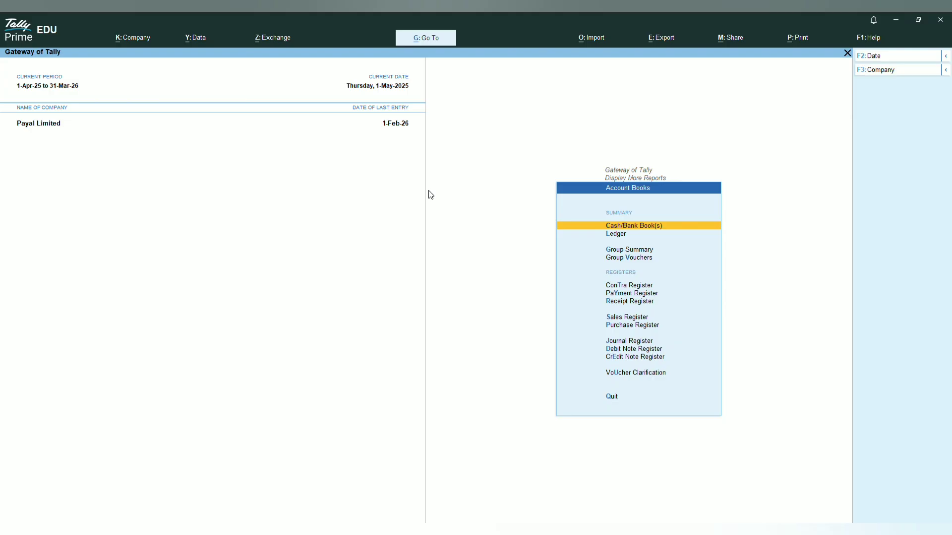
pyautogui.press('Down')
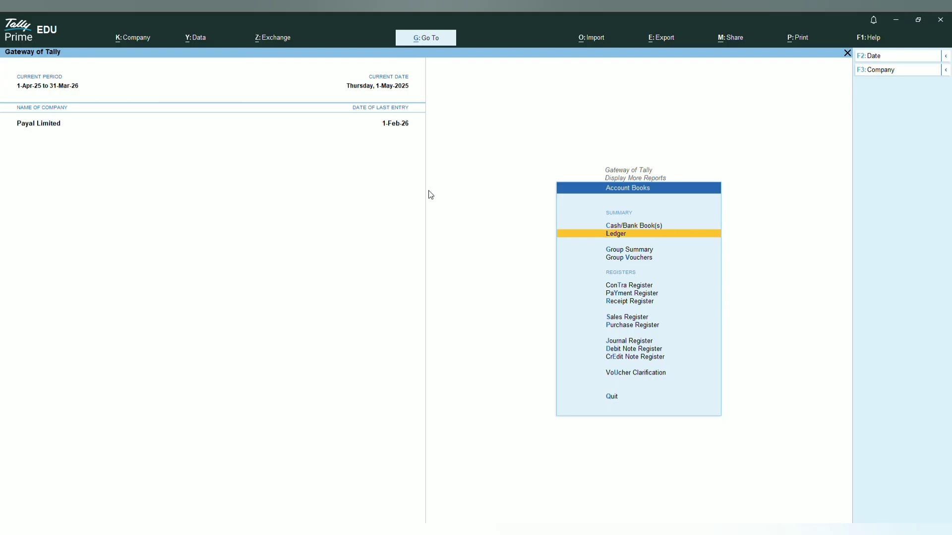
pyautogui.press('Return')
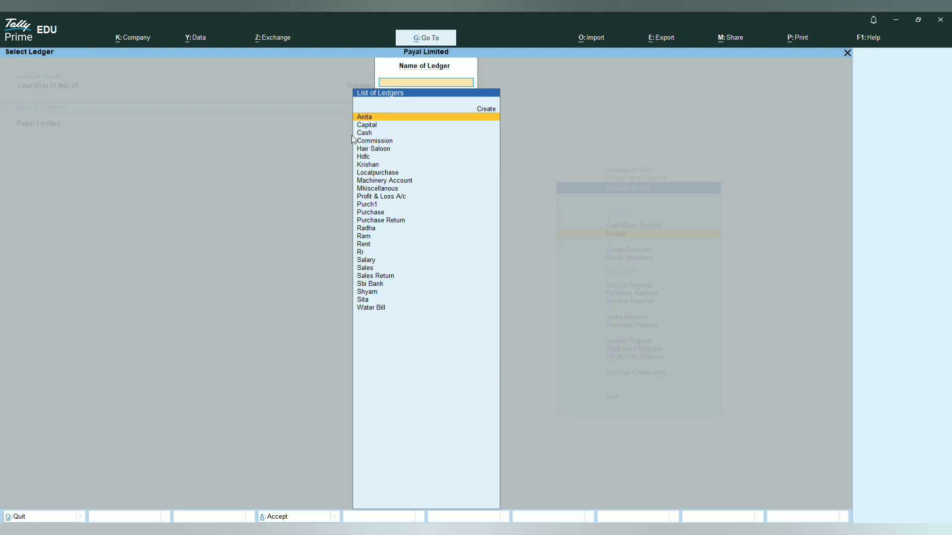
pyautogui.press('Return')
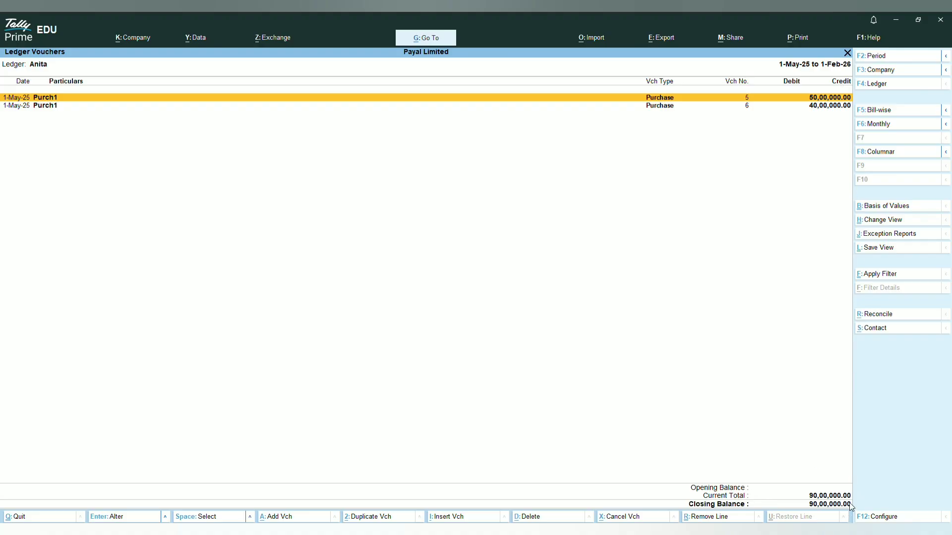
pyautogui.press('Escape')
pyautogui.press('Escape')
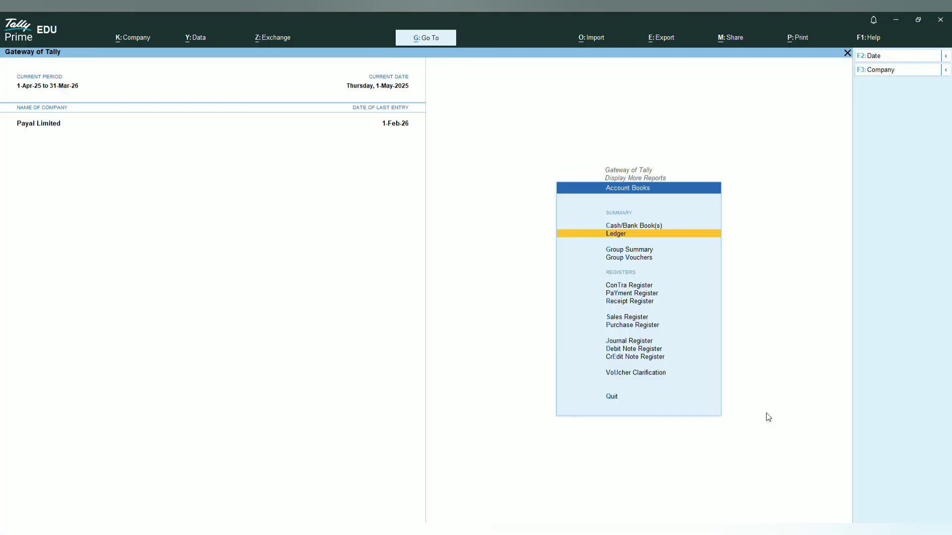
pyautogui.press('Escape')
pyautogui.press('Escape')
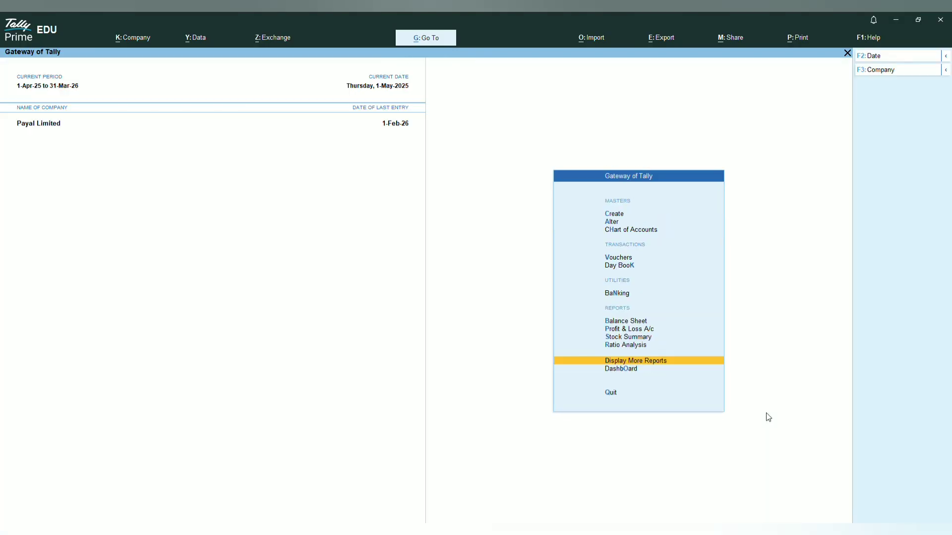
# Start a new payment voucher and set its date to 1-Jun-25.
pyautogui.press('Up')
pyautogui.press('Up')
pyautogui.press('Up')
pyautogui.press('Up')
pyautogui.press('Up')
pyautogui.press('Up')
pyautogui.press('Up')
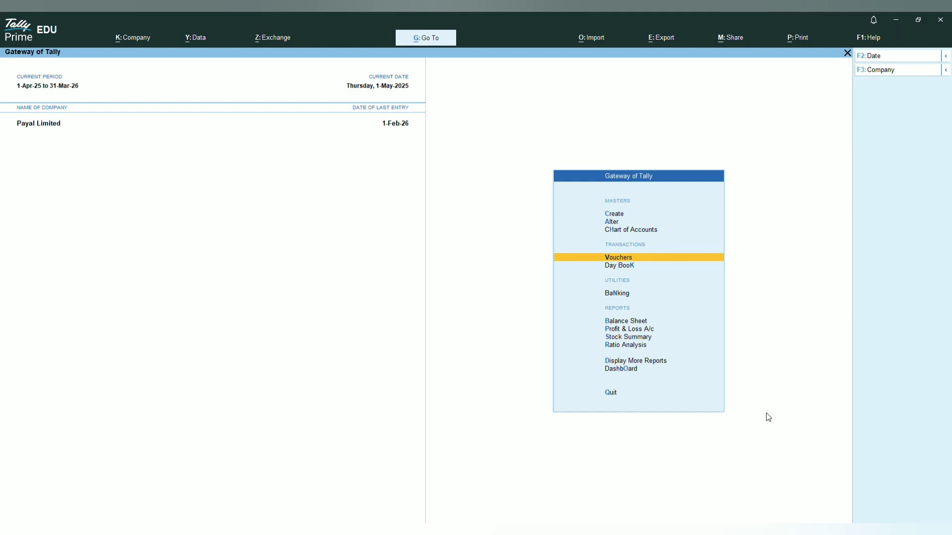
pyautogui.press('Return')
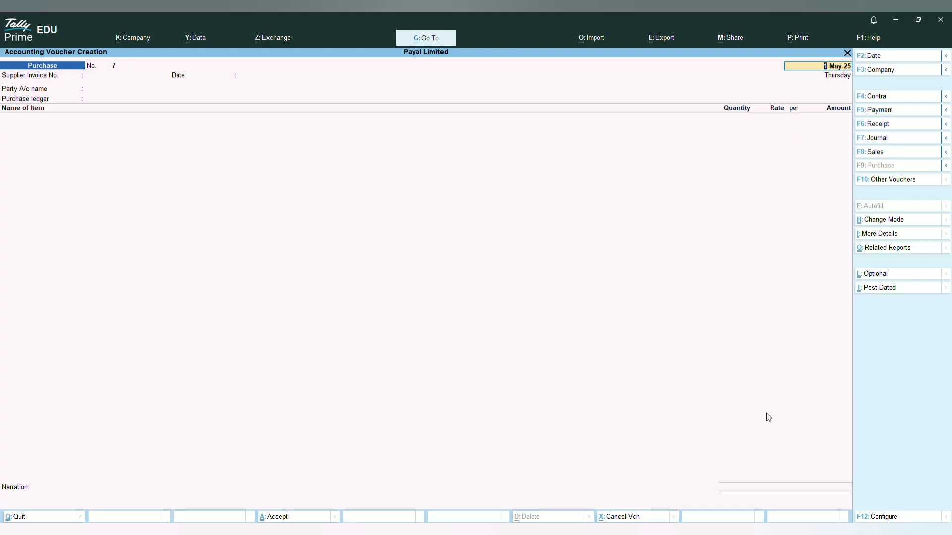
pyautogui.press('F5')
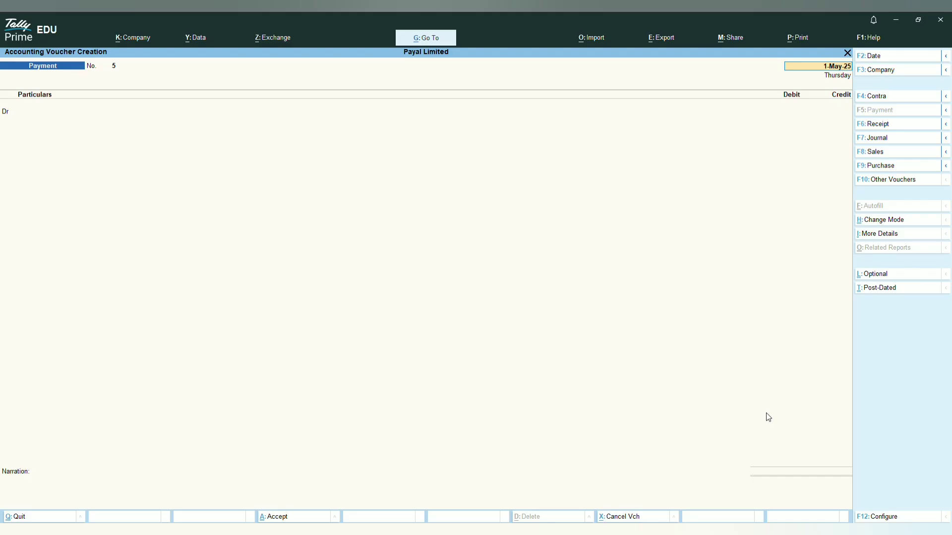
pyautogui.press('F2')
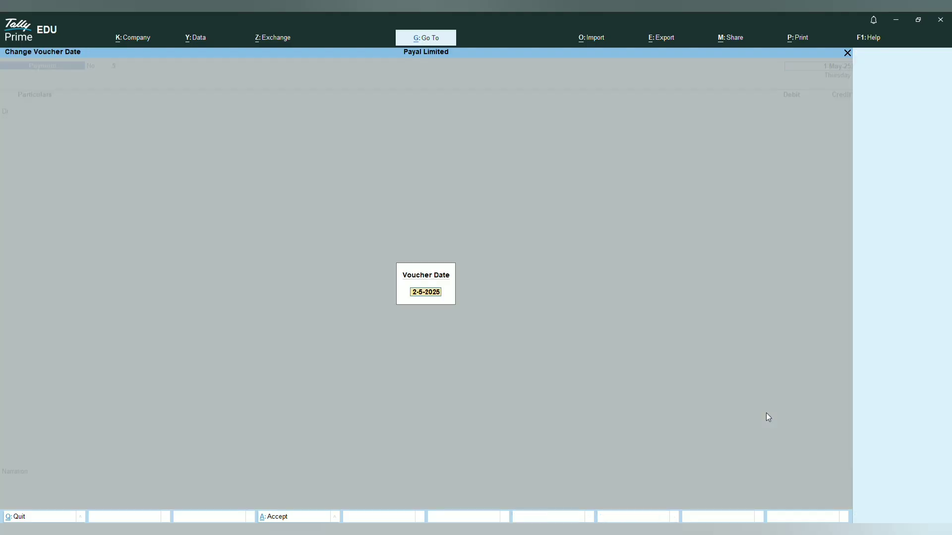
pyautogui.write('1/6/2025')
pyautogui.press('Return')
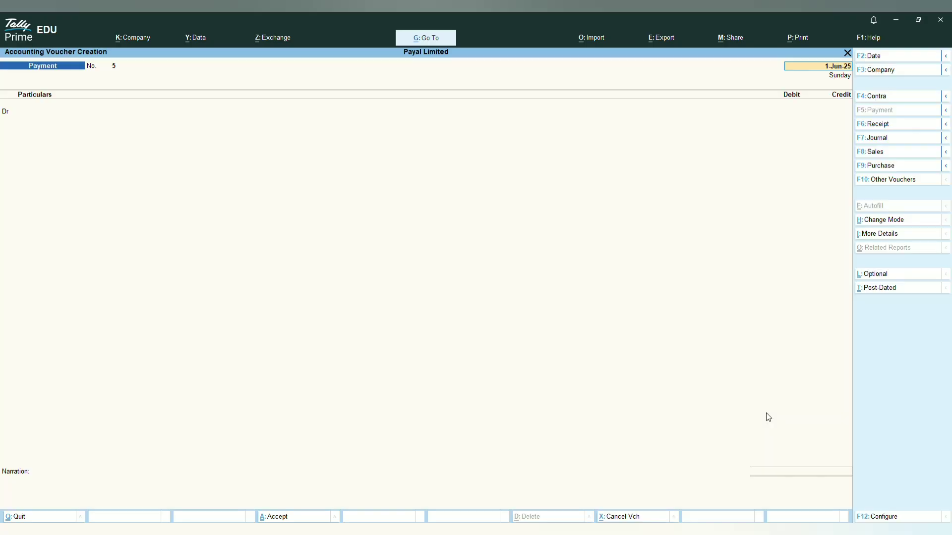
pyautogui.press('Return')
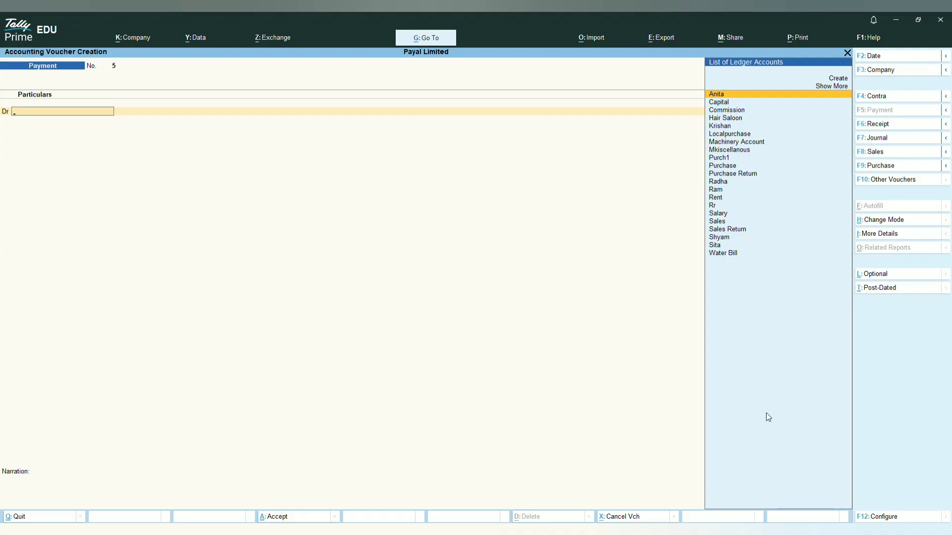
# Debit the supplier's ledger with 70,00,000 in the payment voucher.
pyautogui.press('Return')
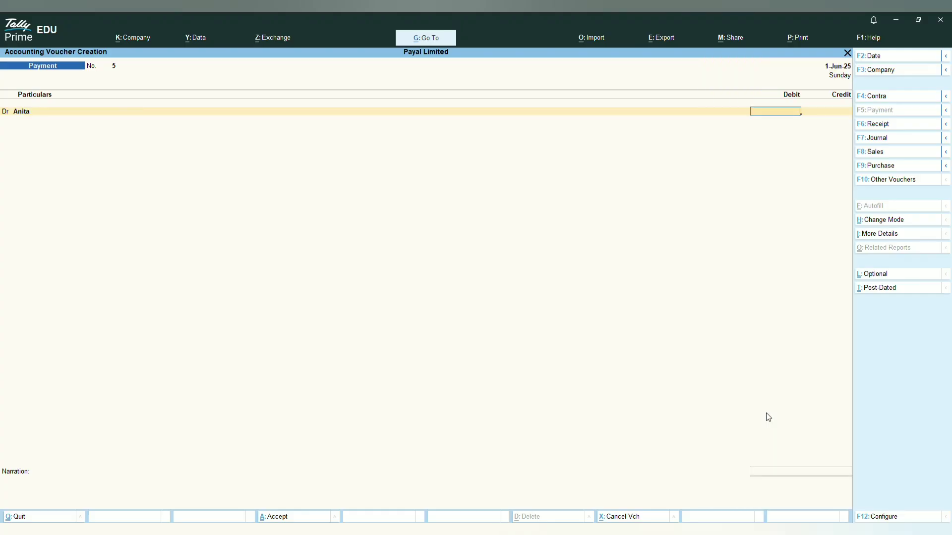
pyautogui.write('7000000')
pyautogui.press('Return')
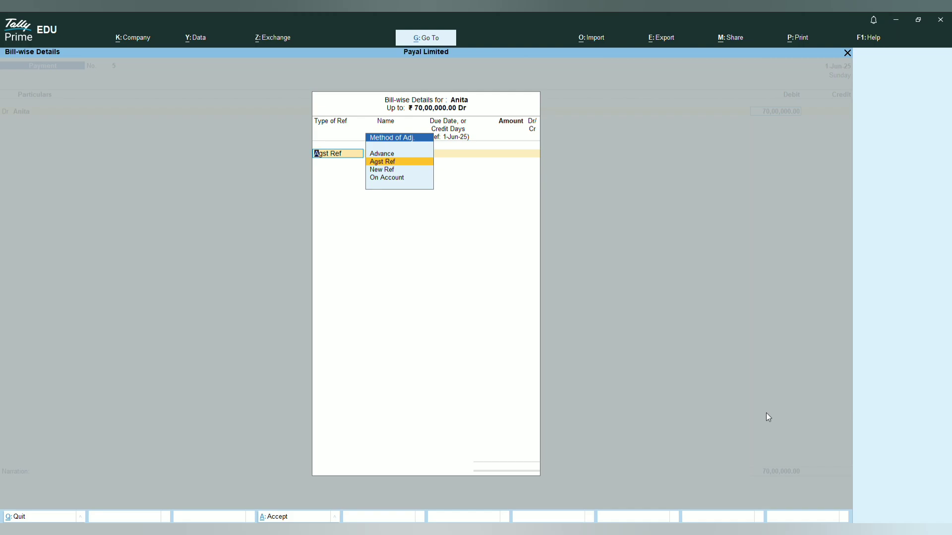
# Allocate the payment as Agst Ref, 50,00,000 Dr to bill 178 and 20,00,000 Dr to bill 187.
pyautogui.press('Down')
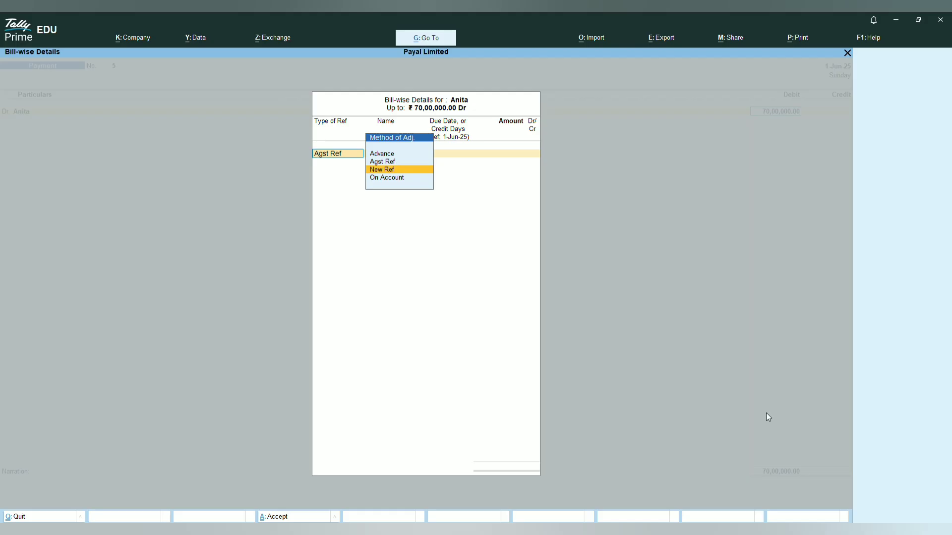
pyautogui.press('Up')
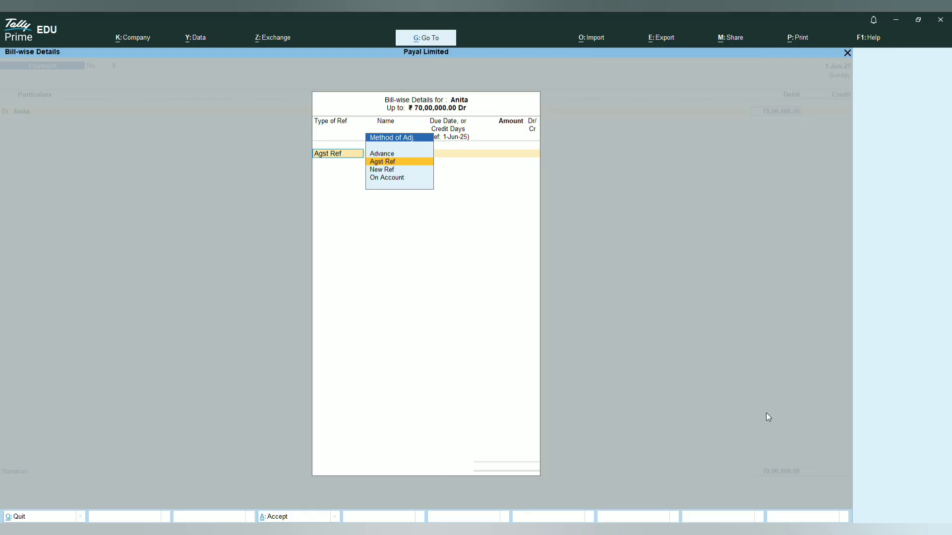
pyautogui.press('Return')
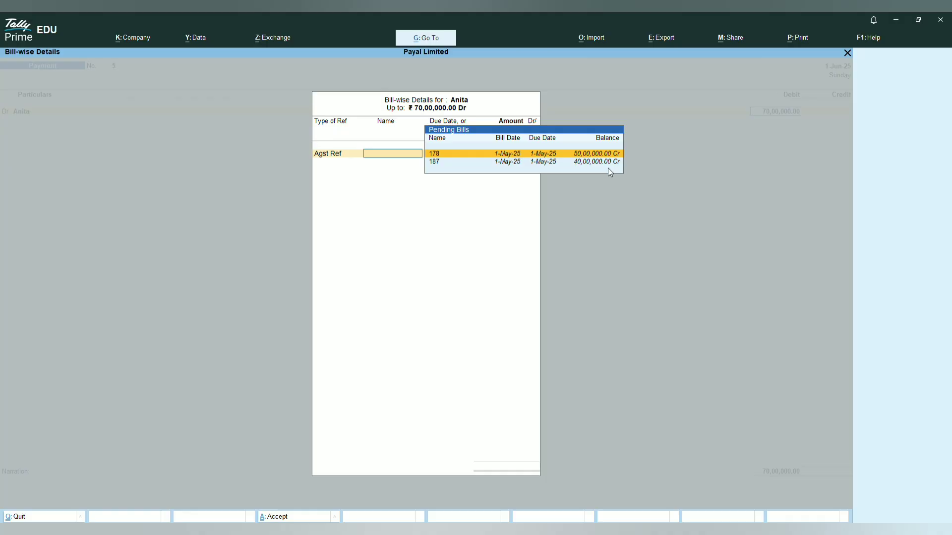
pyautogui.press('Return')
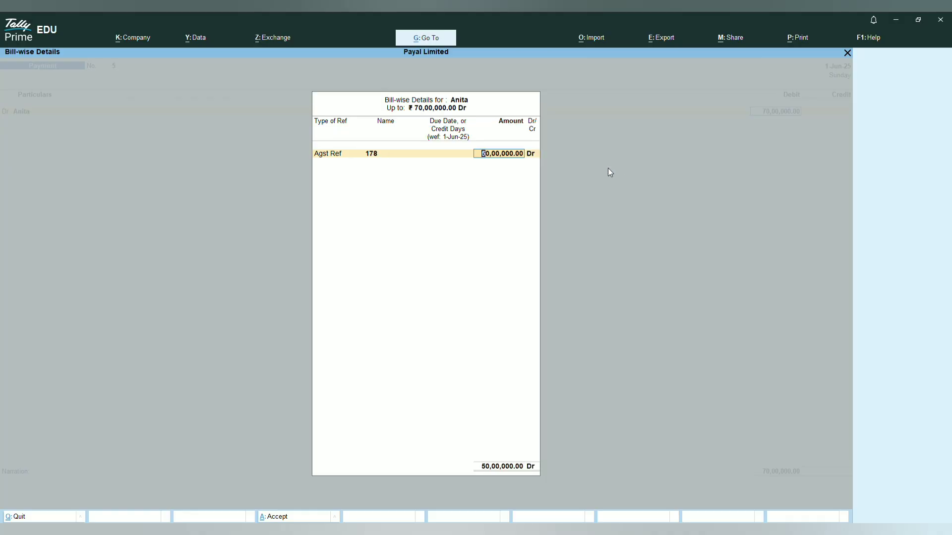
pyautogui.press('Return')
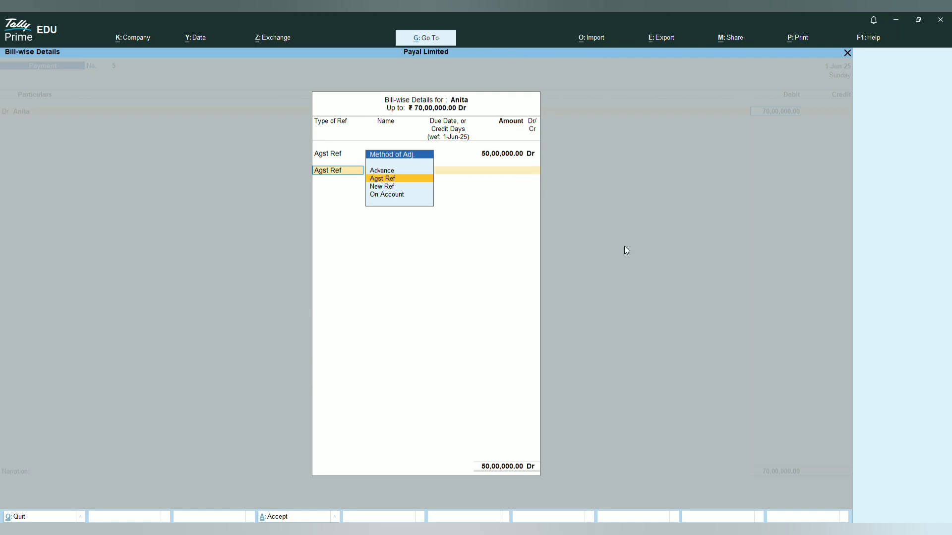
pyautogui.press('Return')
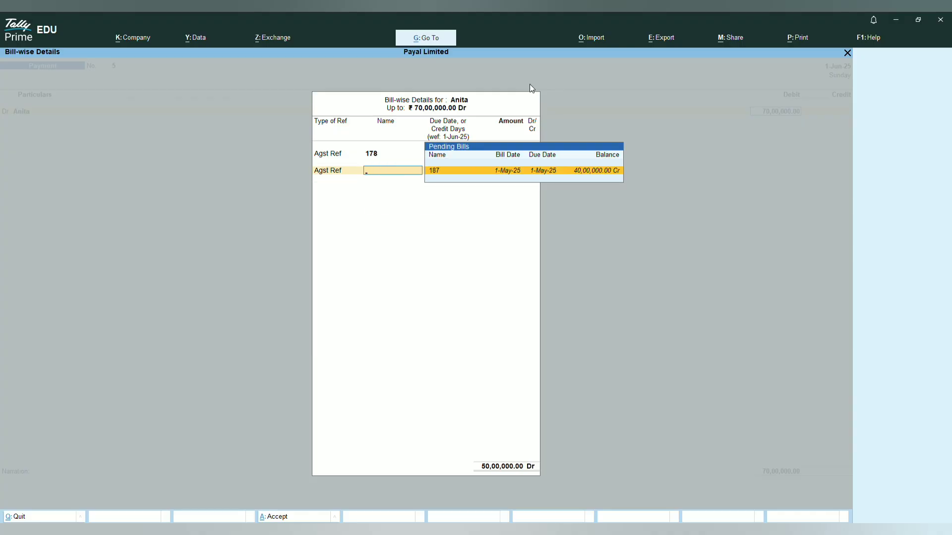
pyautogui.press('Return')
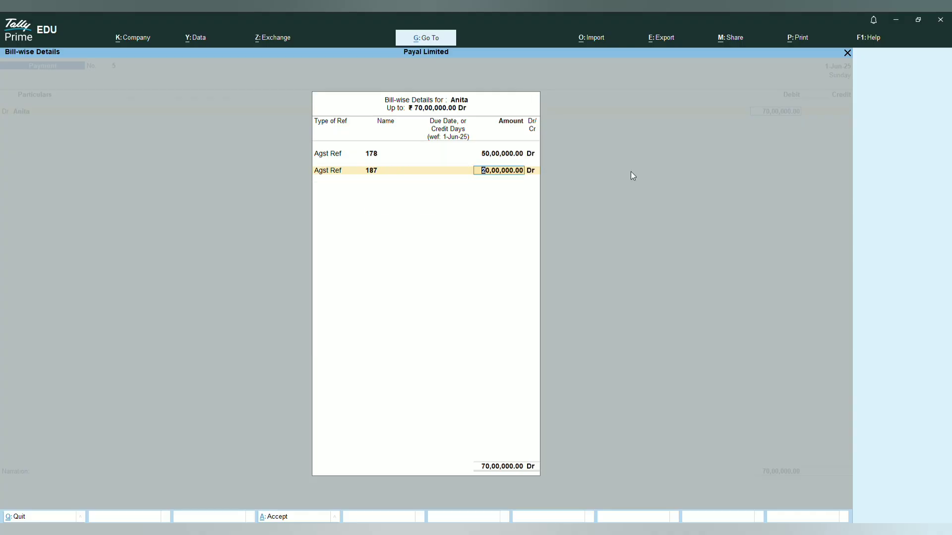
pyautogui.press('Return')
pyautogui.press('Return')
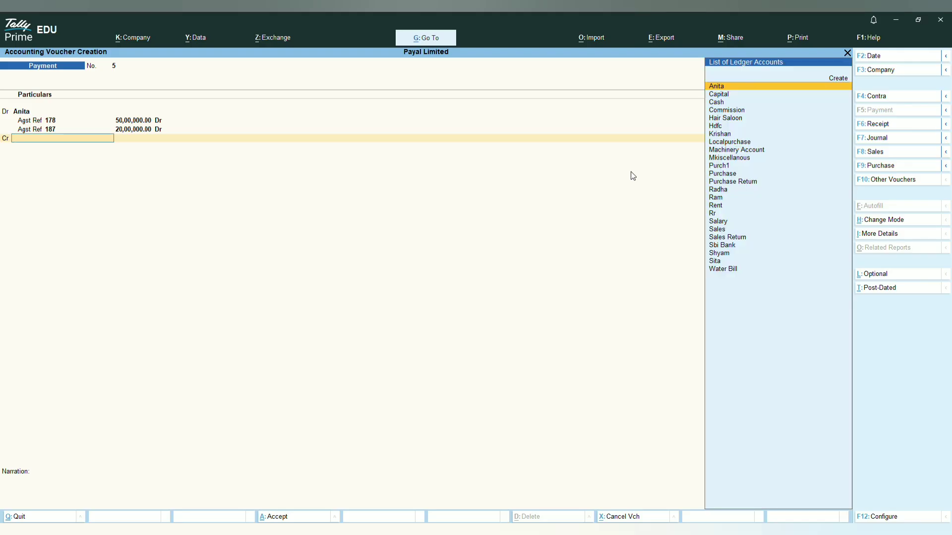
# Credit Cash with 70,00,000, save the payment voucher without narration, and leave voucher entry.
pyautogui.press('Down')
pyautogui.press('Down')
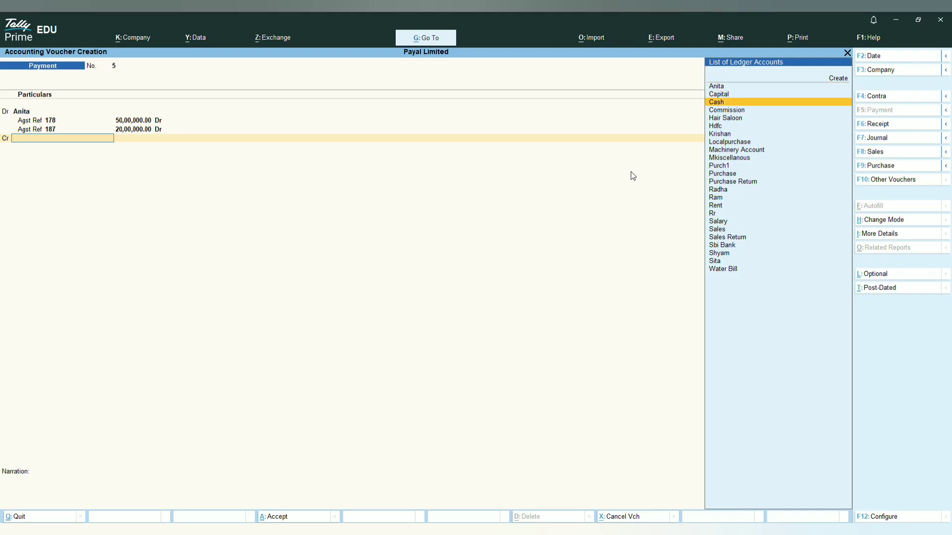
pyautogui.press('Return')
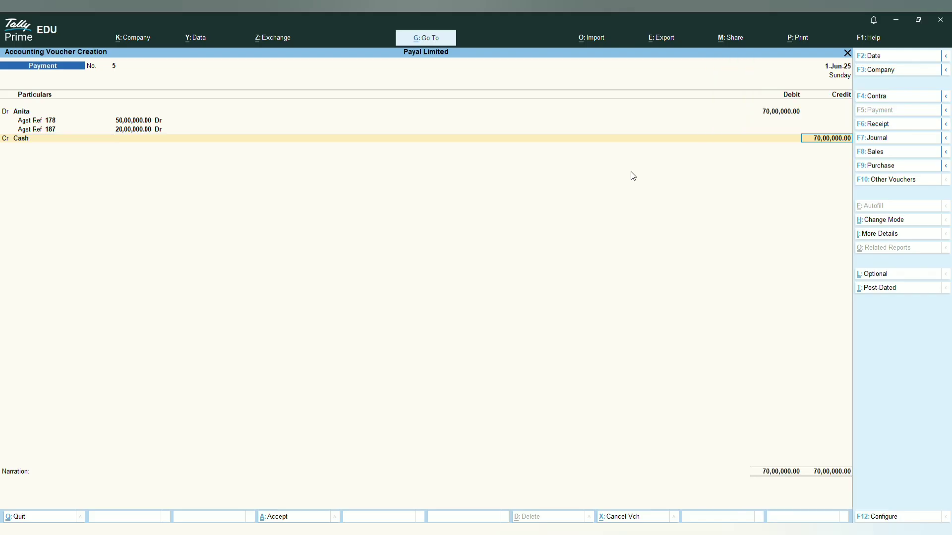
pyautogui.press('Return')
pyautogui.press('Return')
pyautogui.press('Return')
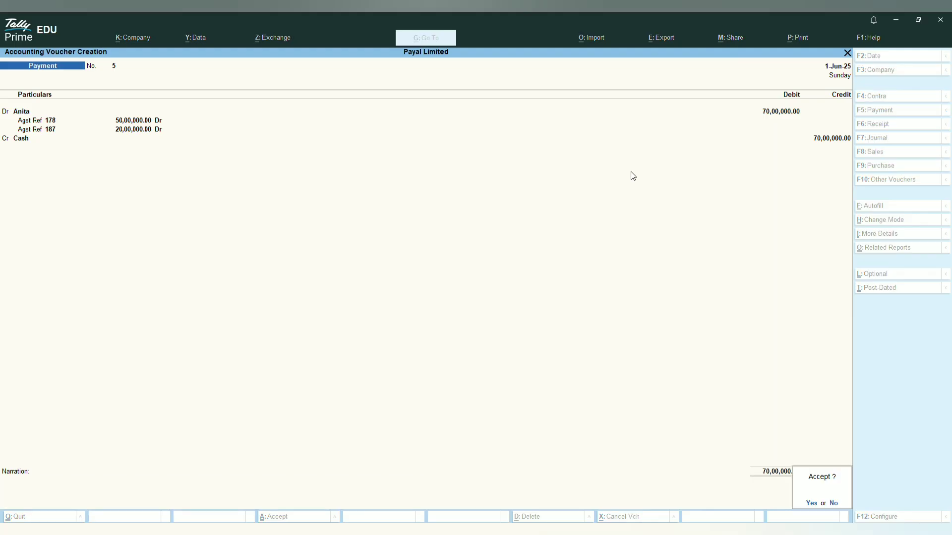
pyautogui.press('Return')
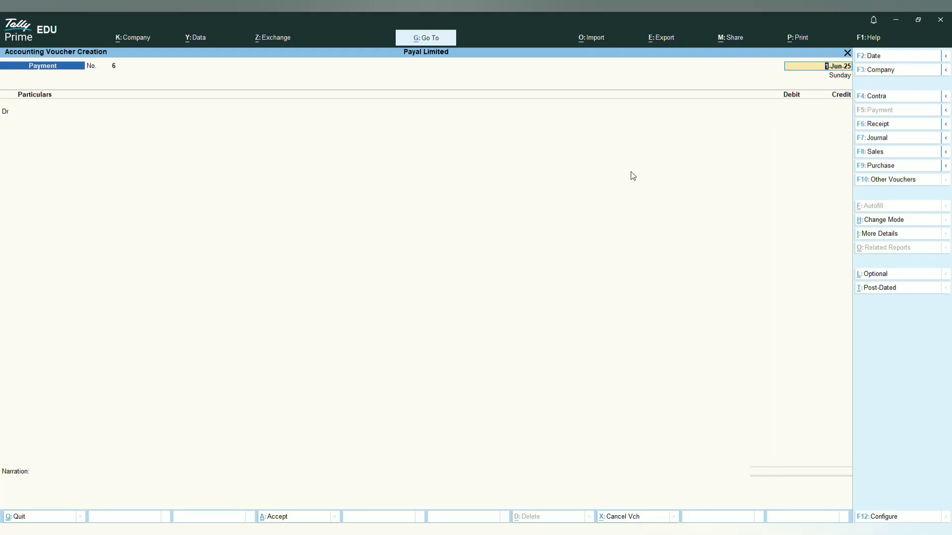
pyautogui.press('BackSpace')
pyautogui.press('Escape')
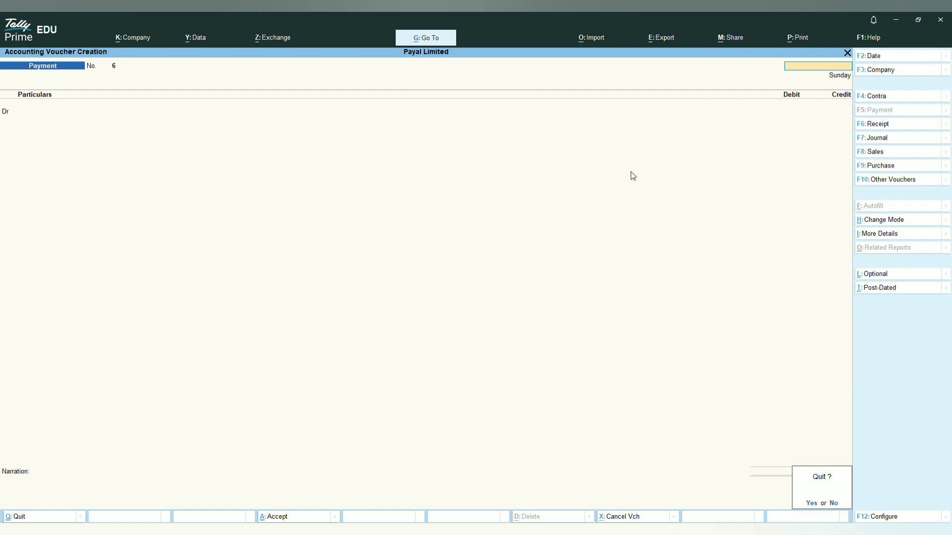
pyautogui.press('Return')
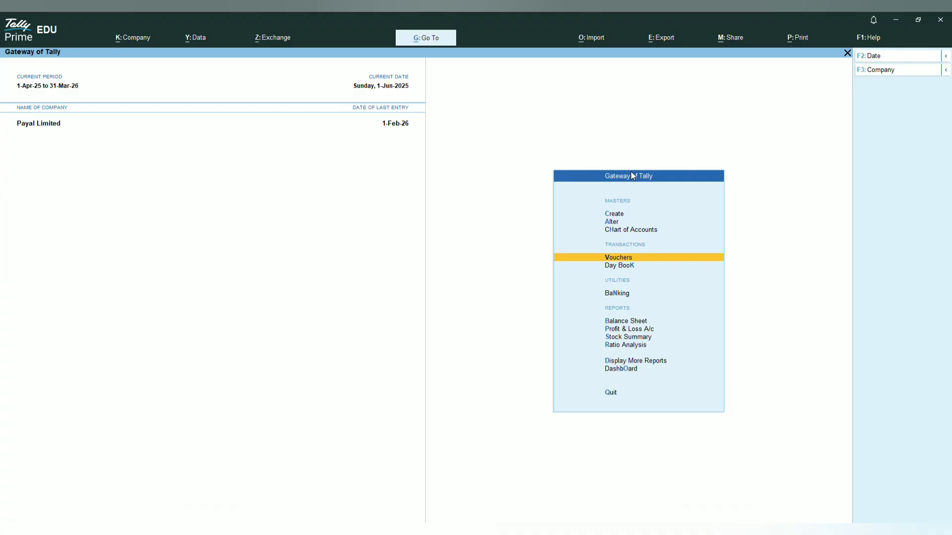
# Check the supplier's ledger vouchers in the account books for the bill payment and return to the Gateway of Tally.
pyautogui.press('Down')
pyautogui.press('Down')
pyautogui.press('Down')
pyautogui.press('Down')
pyautogui.press('Down')
pyautogui.press('Down')
pyautogui.press('Down')
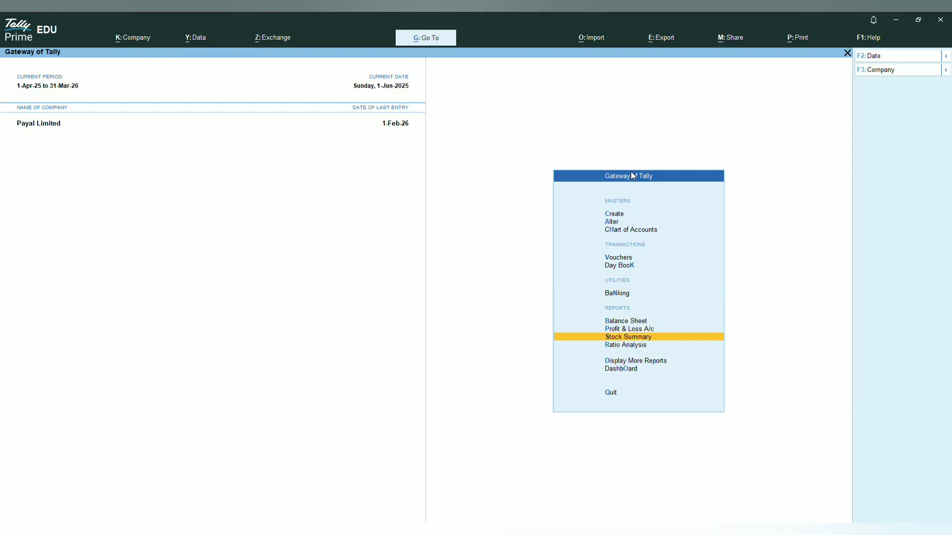
pyautogui.press('Return')
pyautogui.press('Down')
pyautogui.press('Down')
pyautogui.press('Down')
pyautogui.press('Down')
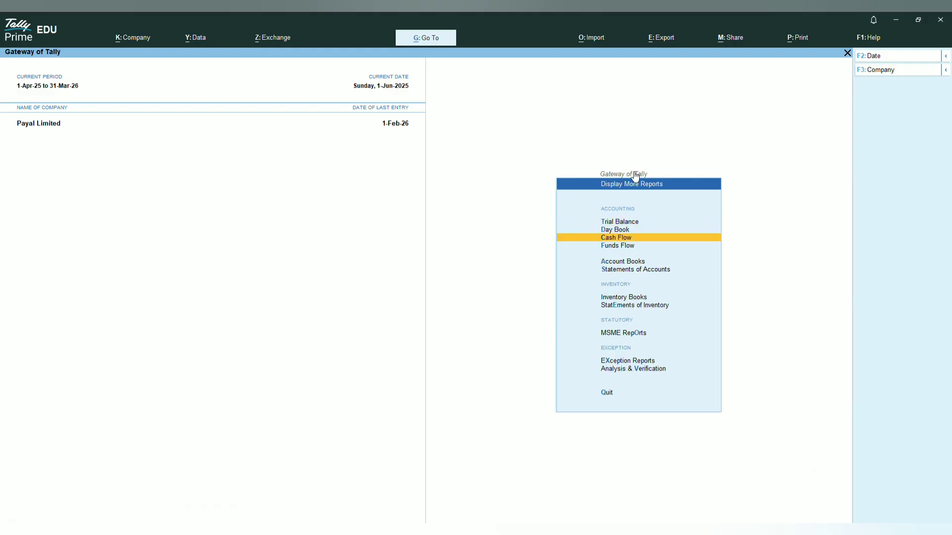
pyautogui.press('Return')
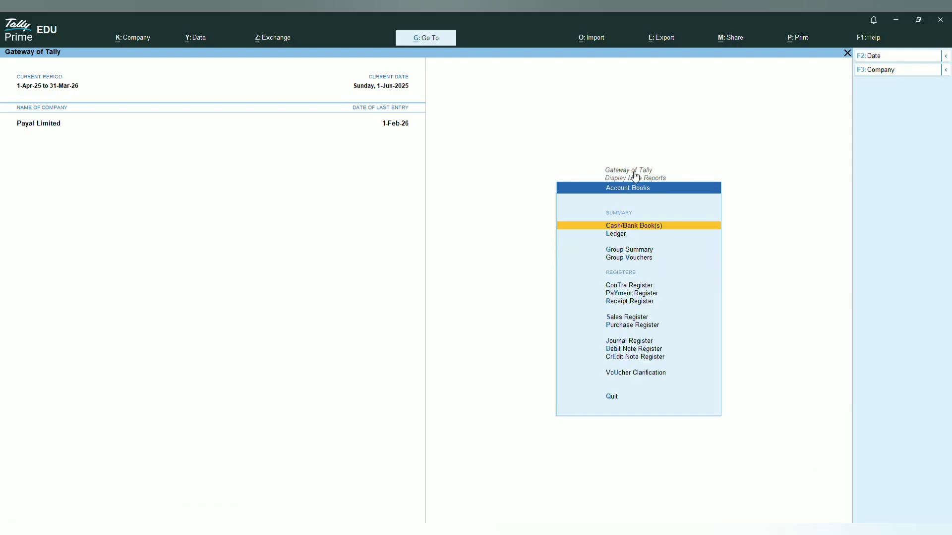
pyautogui.press('Down')
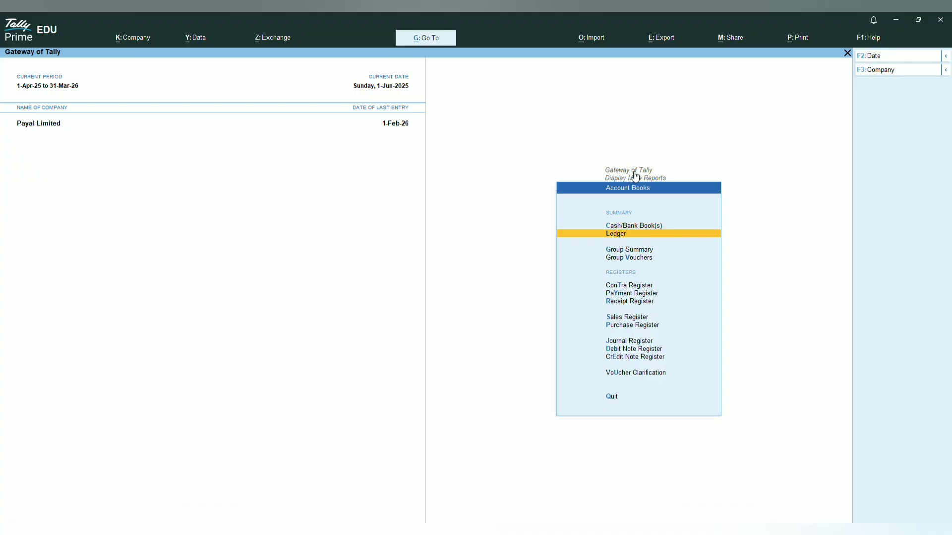
pyautogui.press('Return')
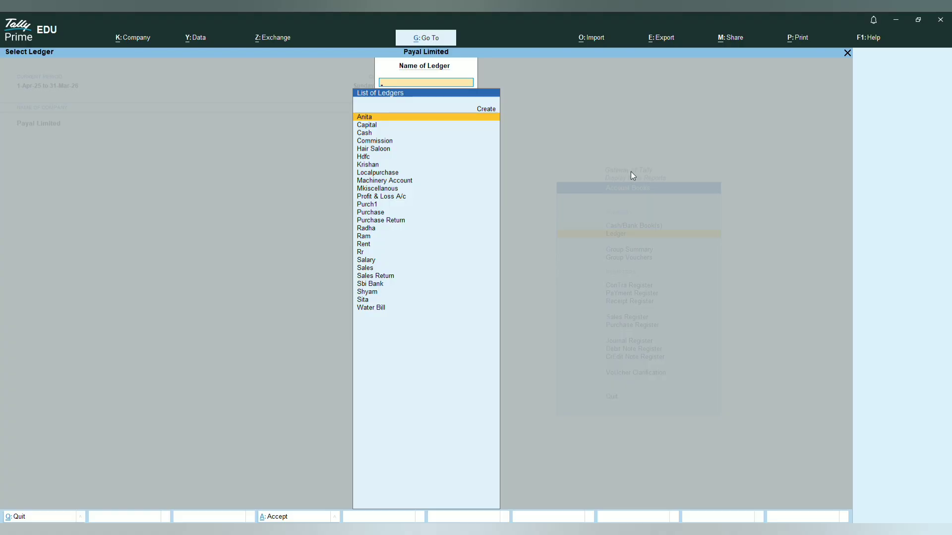
pyautogui.write('Anita')
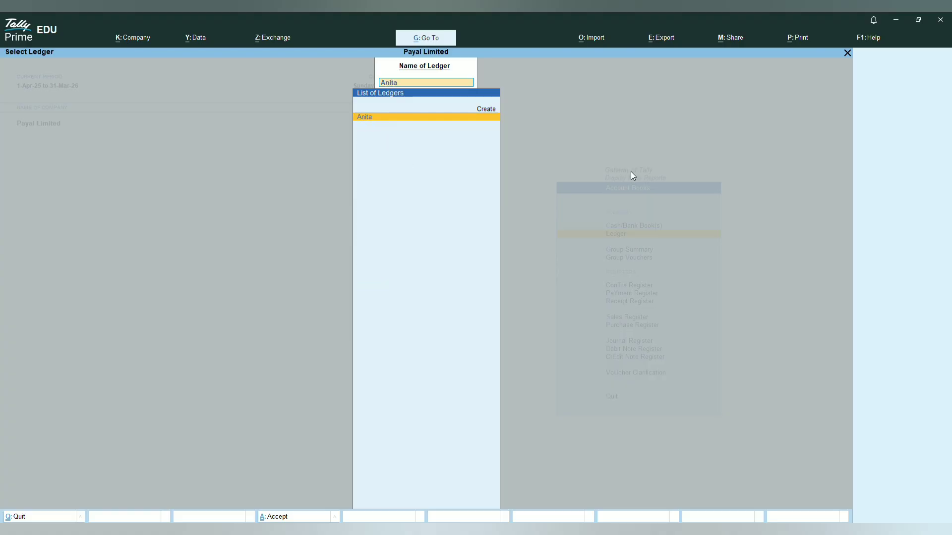
pyautogui.press('Return')
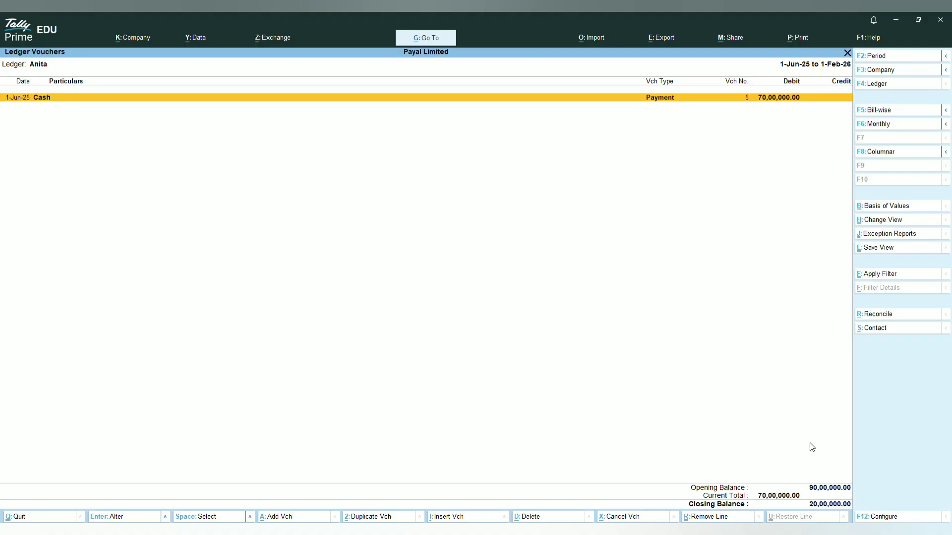
pyautogui.press('Escape')
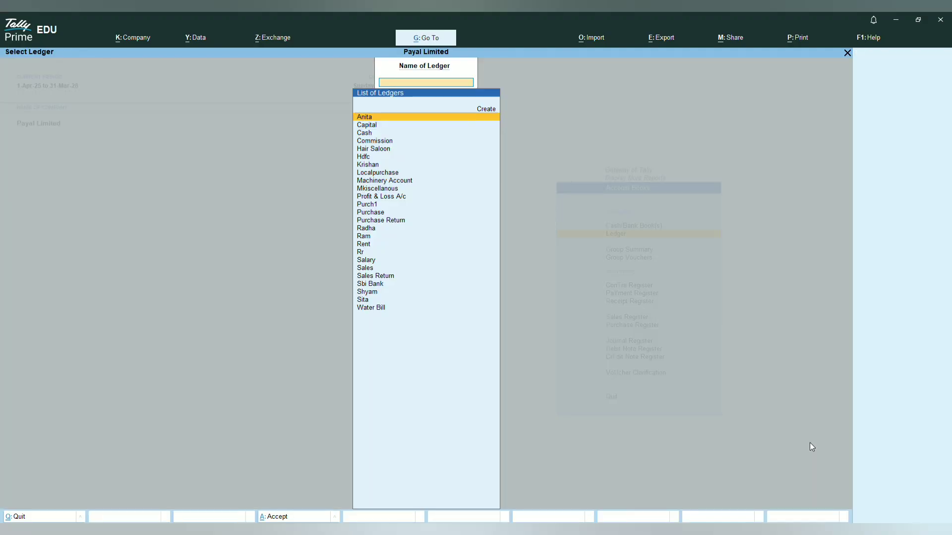
pyautogui.press('Escape')
pyautogui.press('Escape')
pyautogui.press('Escape')
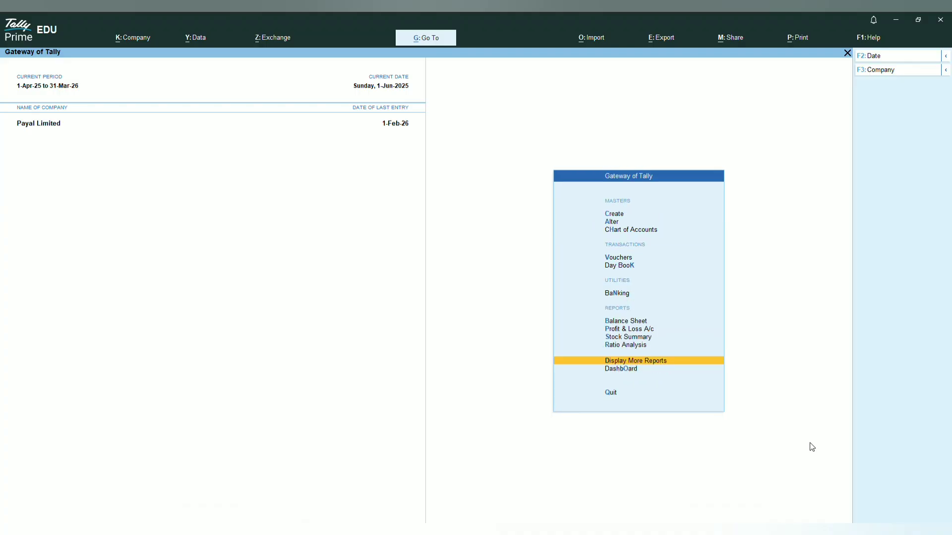
# Start a new payment voucher and set its date to 1-Jul-25.
pyautogui.press('Up')
pyautogui.press('Up')
pyautogui.press('Up')
pyautogui.press('Up')
pyautogui.press('Up')
pyautogui.press('Up')
pyautogui.press('Up')
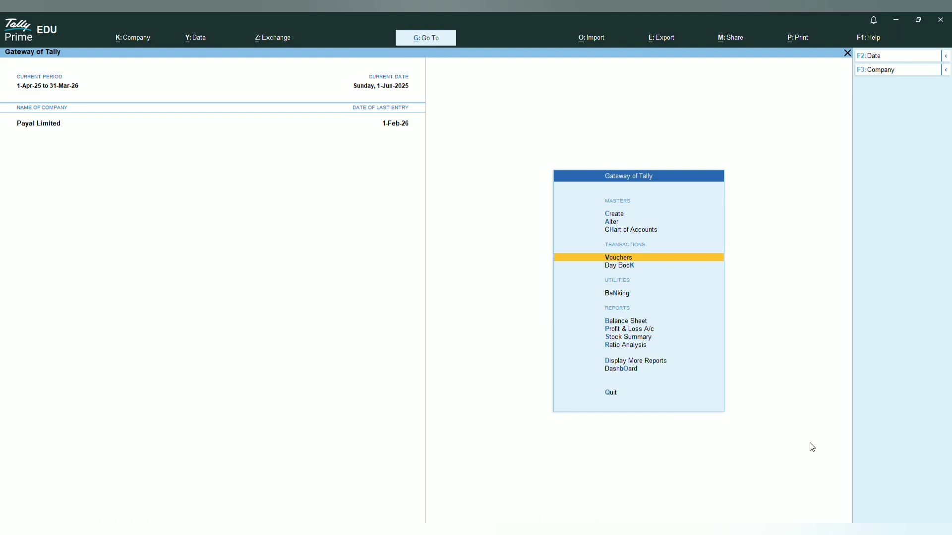
pyautogui.press('Return')
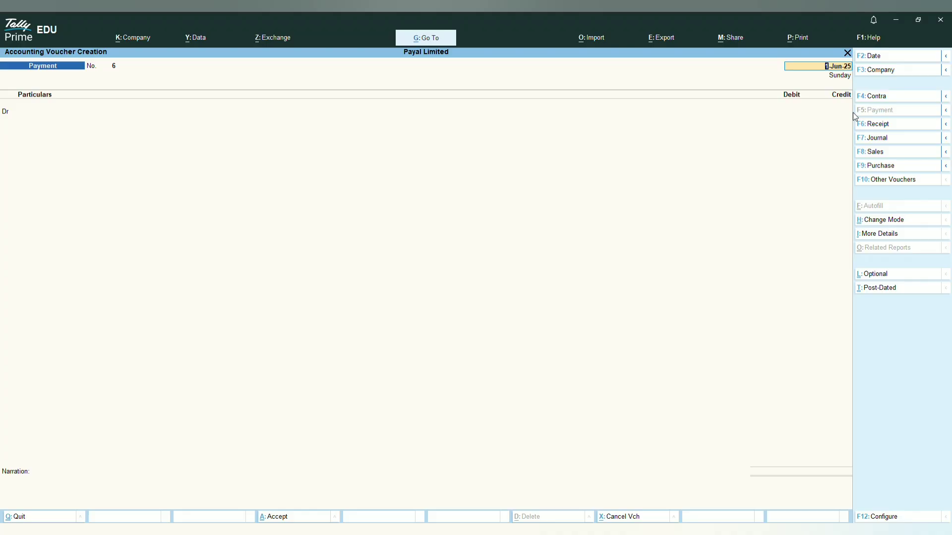
pyautogui.press('F2')
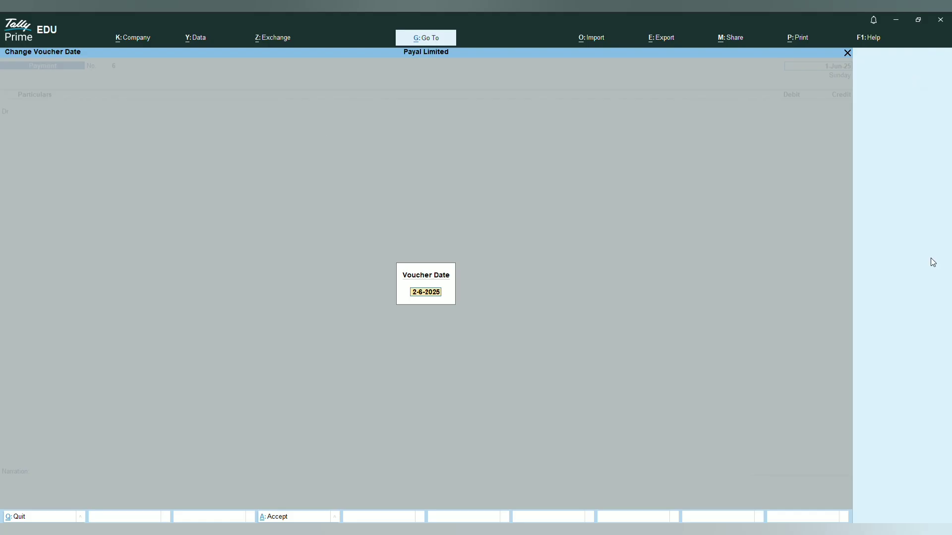
pyautogui.press('BackSpace')
pyautogui.write('1/7/2025')
pyautogui.press('Return')
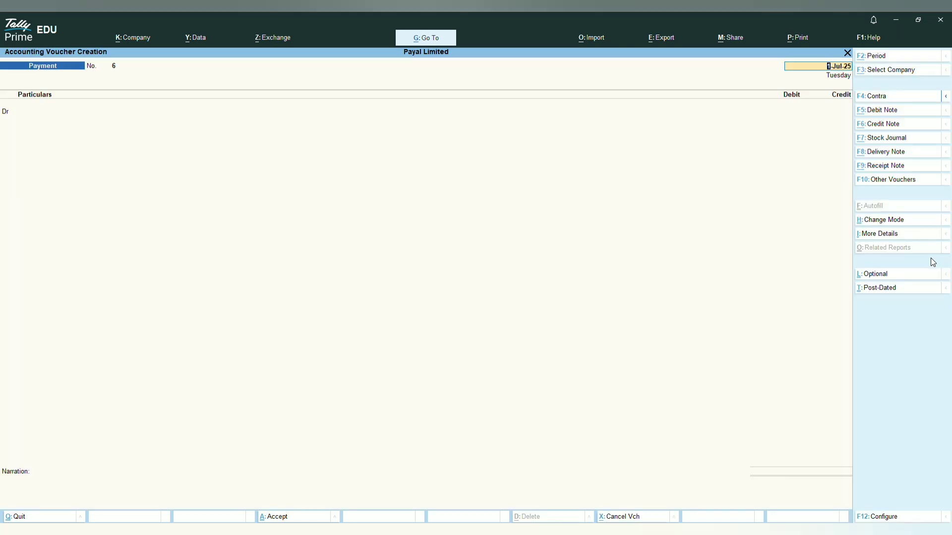
# Create a ledger for the new party under Sundry Creditors from within the payment voucher, keeping the default settings.
pyautogui.press('Return')
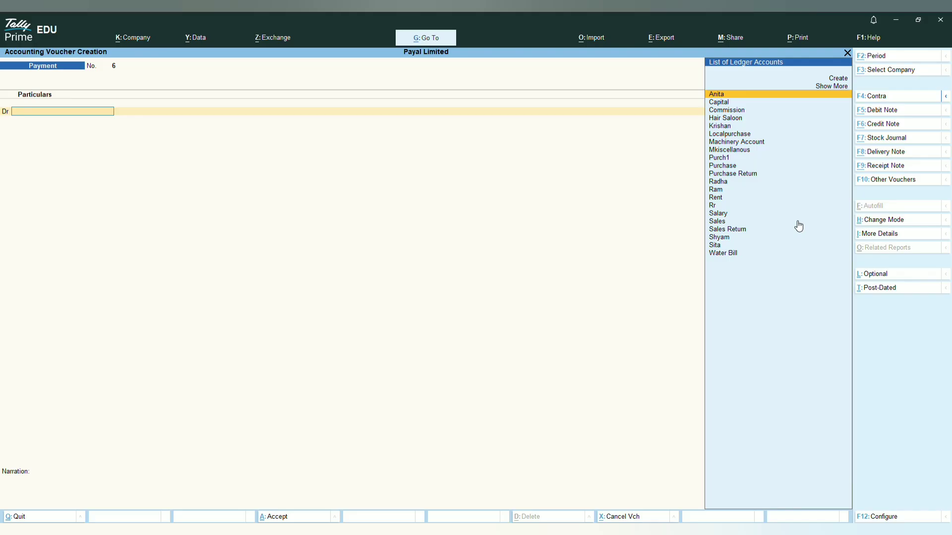
pyautogui.hotkey('alt', 'c')
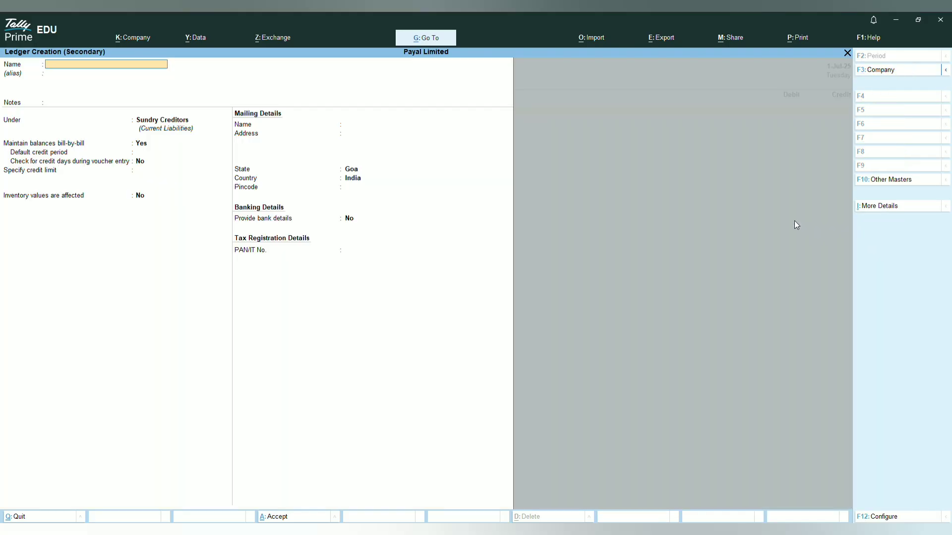
pyautogui.write('Soha')
pyautogui.press('Return')
pyautogui.press('Return')
pyautogui.press('Return')
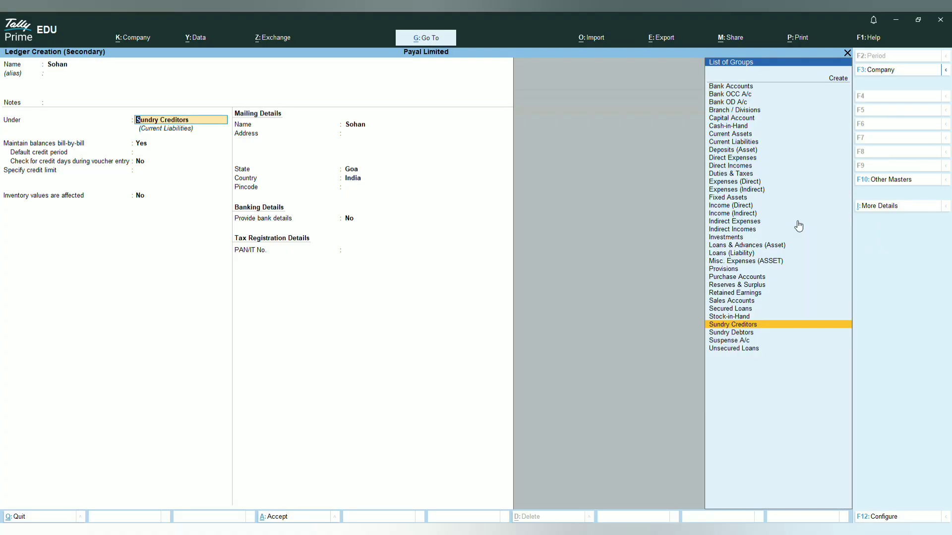
pyautogui.hotkey('ctrl', 'a')
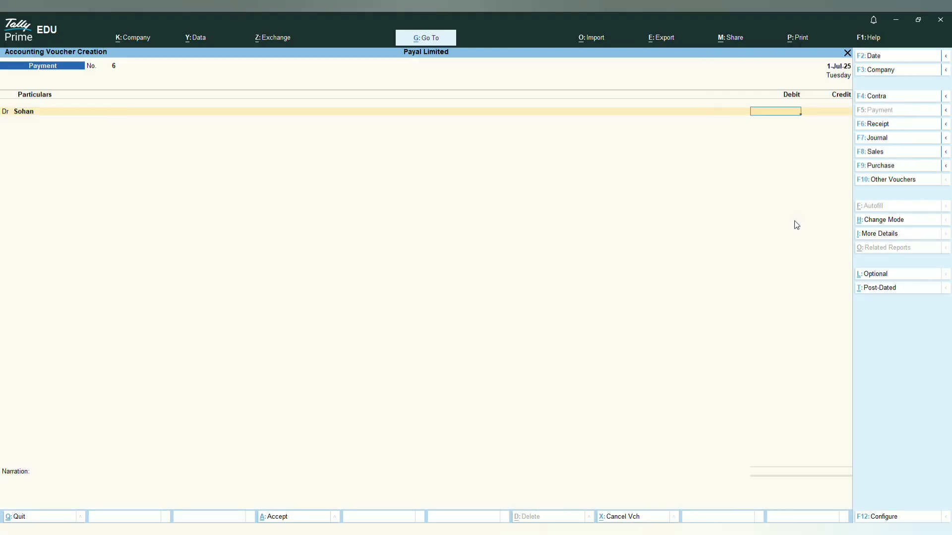
# Debit the new creditor with 50,000 and record the full amount bill-wise as an Advance under reference 6.
pyautogui.write('50000')
pyautogui.press('Return')
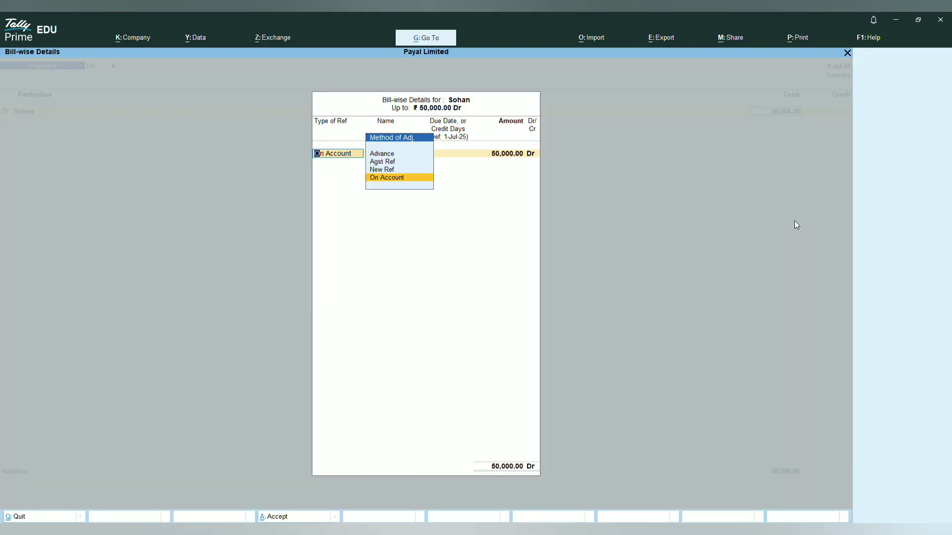
pyautogui.press('Up')
pyautogui.press('Up')
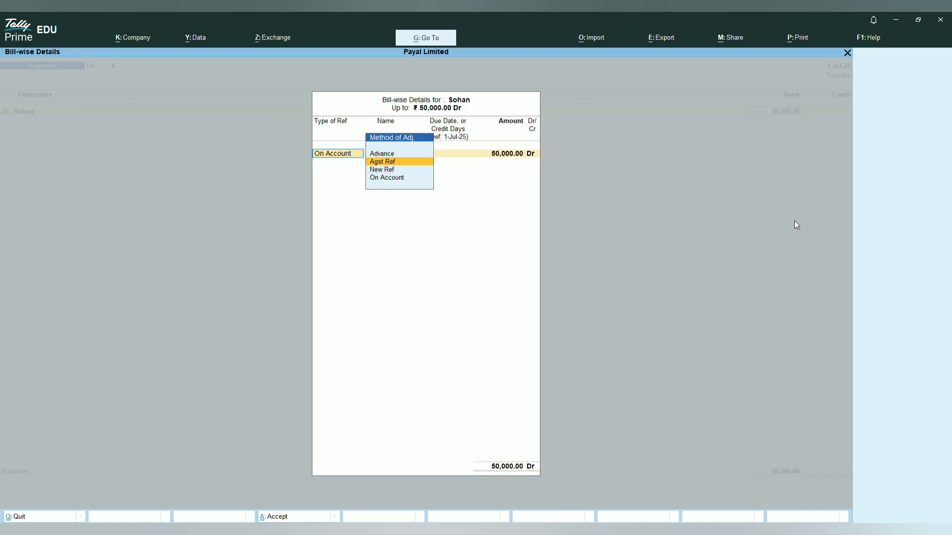
pyautogui.press('Down')
pyautogui.press('Down')
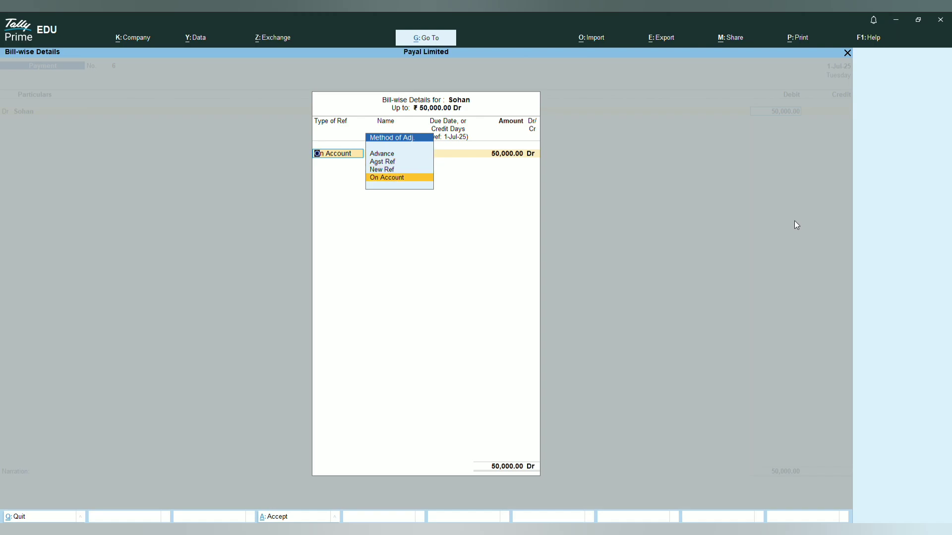
pyautogui.press('Up')
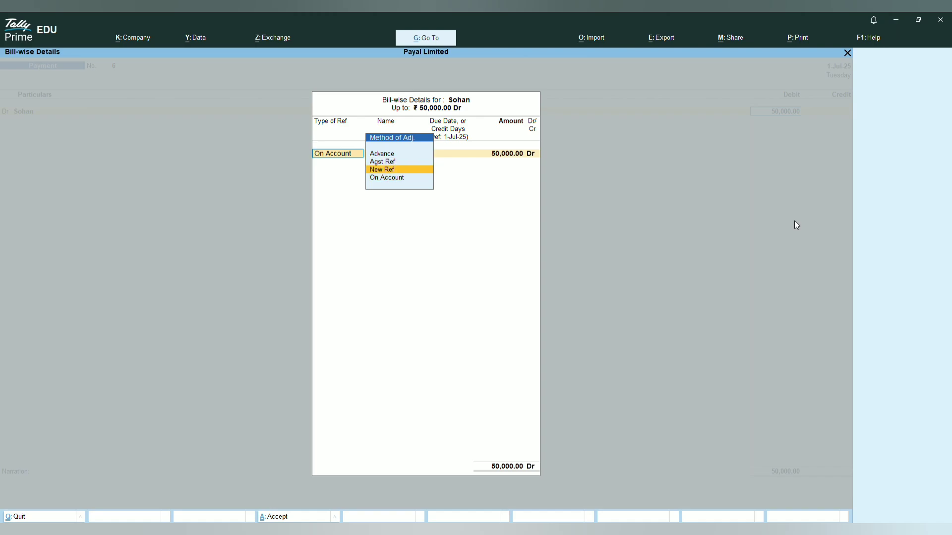
pyautogui.press('Up')
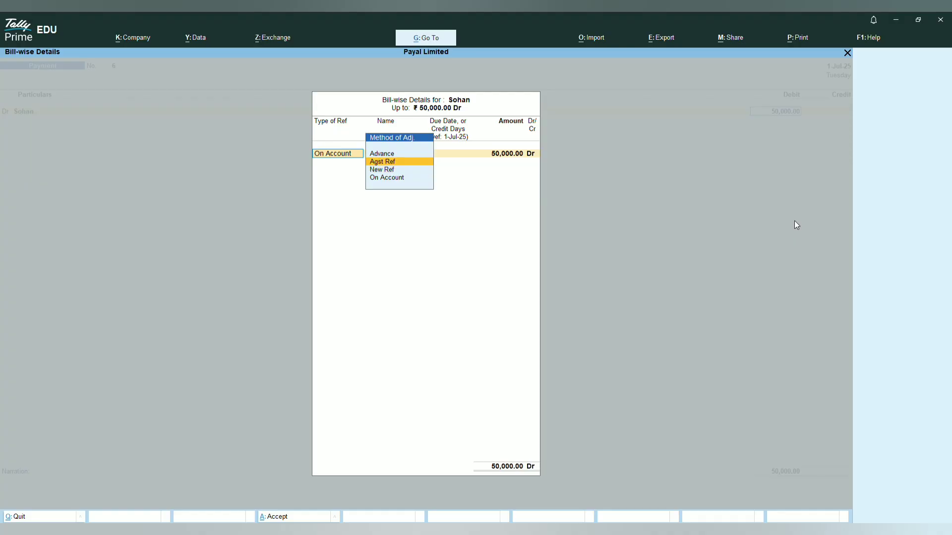
pyautogui.press('Up')
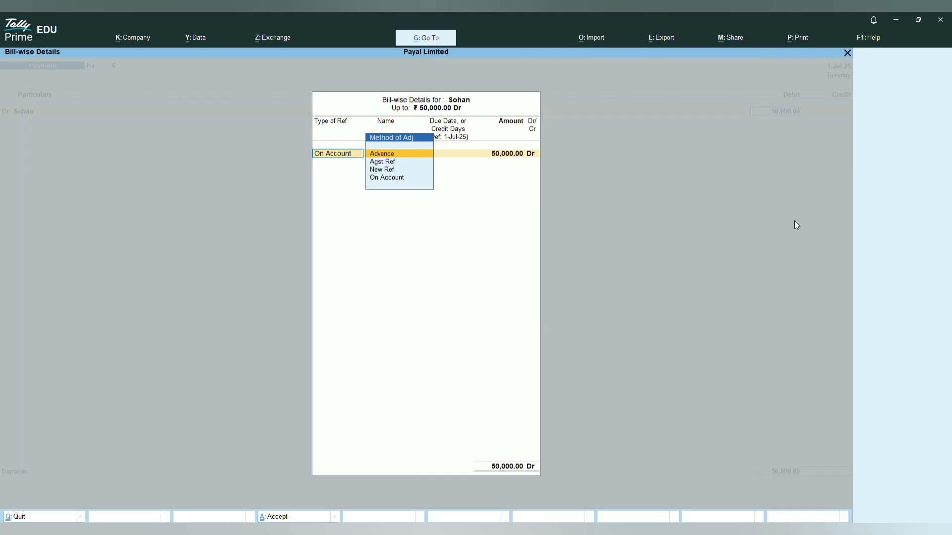
pyautogui.press('Return')
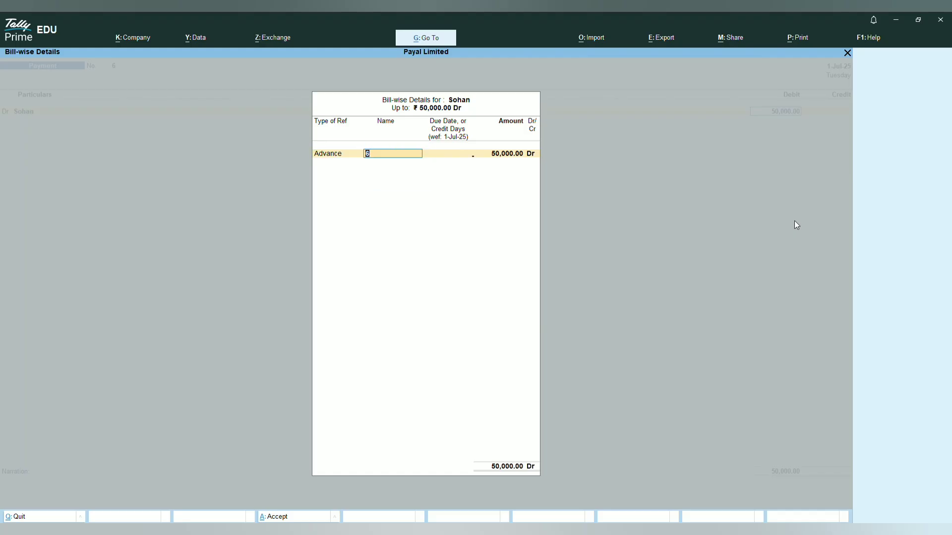
pyautogui.press('Return')
pyautogui.press('Return')
pyautogui.press('Return')
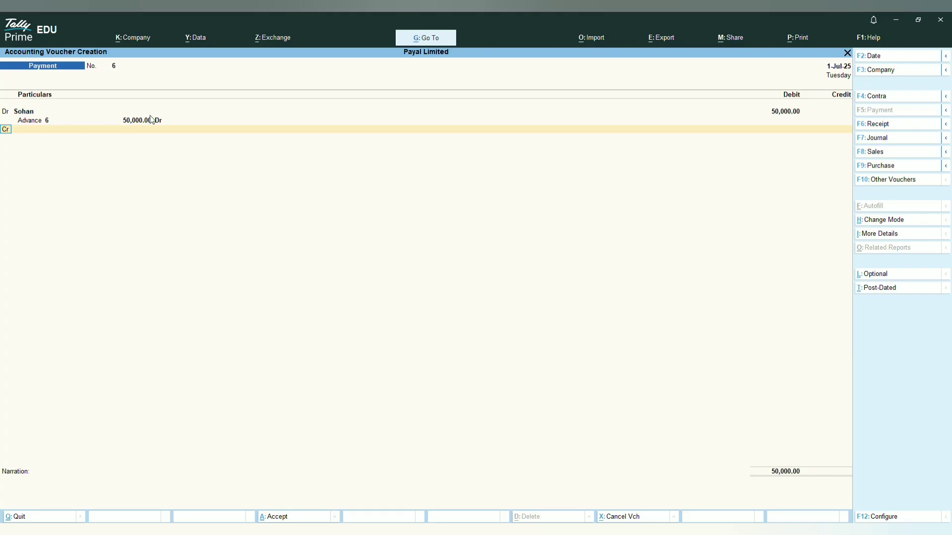
# Credit Cash with 50,000 and save the payment voucher without narration.
pyautogui.press('Return')
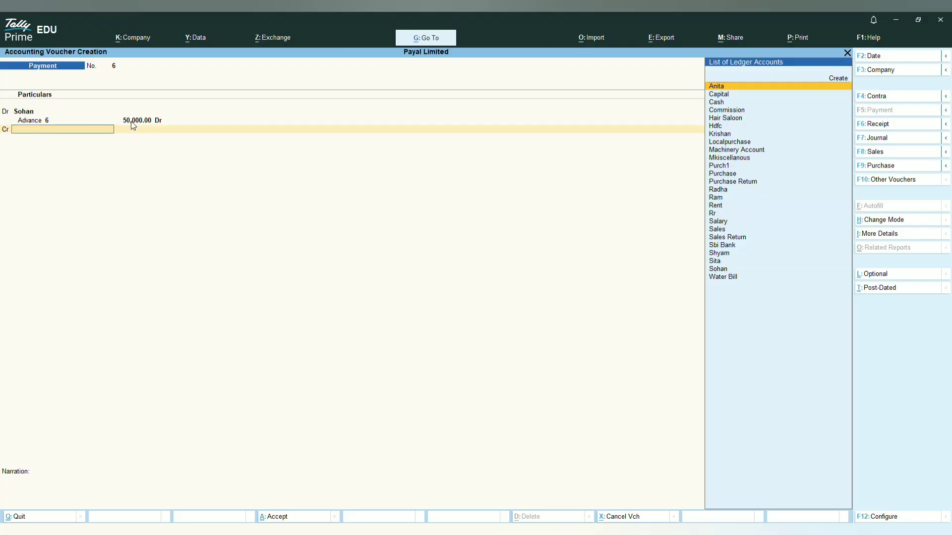
pyautogui.press('Down')
pyautogui.press('Down')
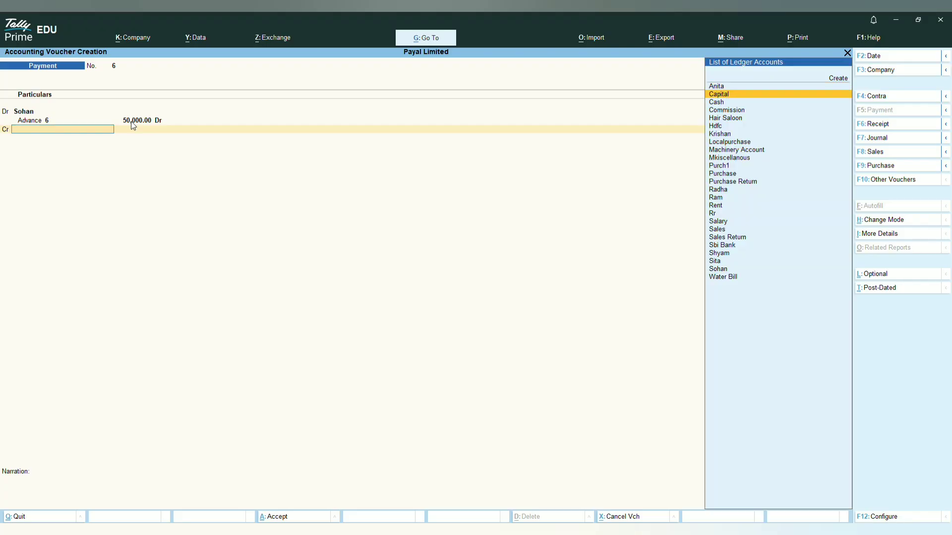
pyautogui.press('Return')
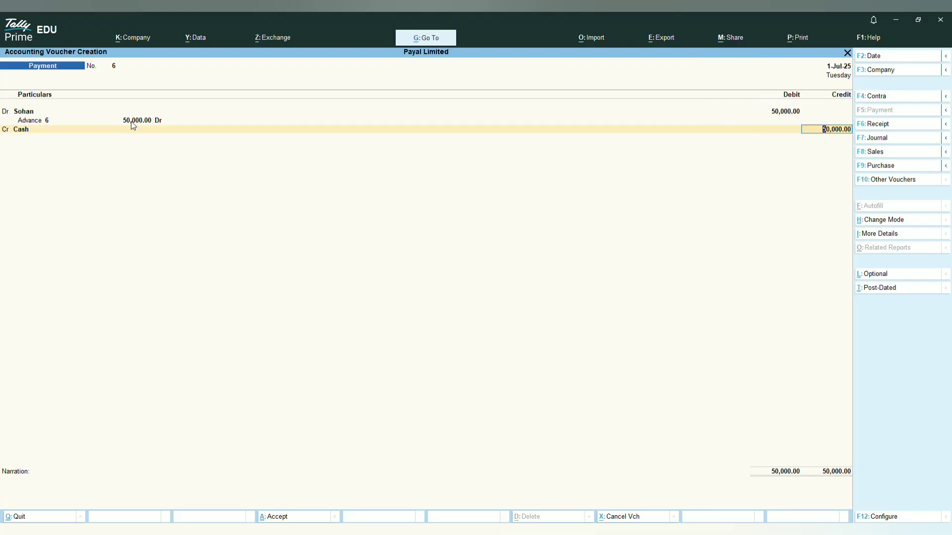
pyautogui.press('Return')
pyautogui.press('Return')
pyautogui.press('Return')
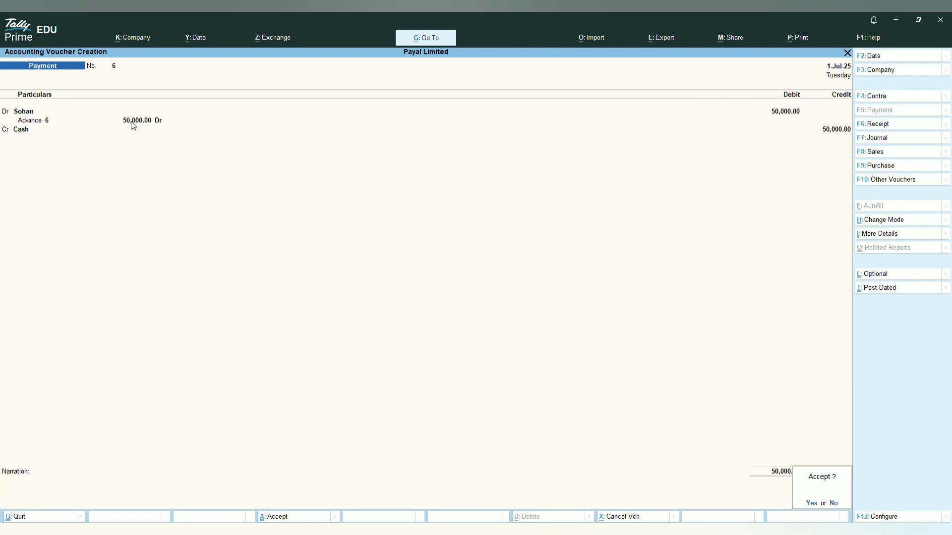
pyautogui.press('Return')
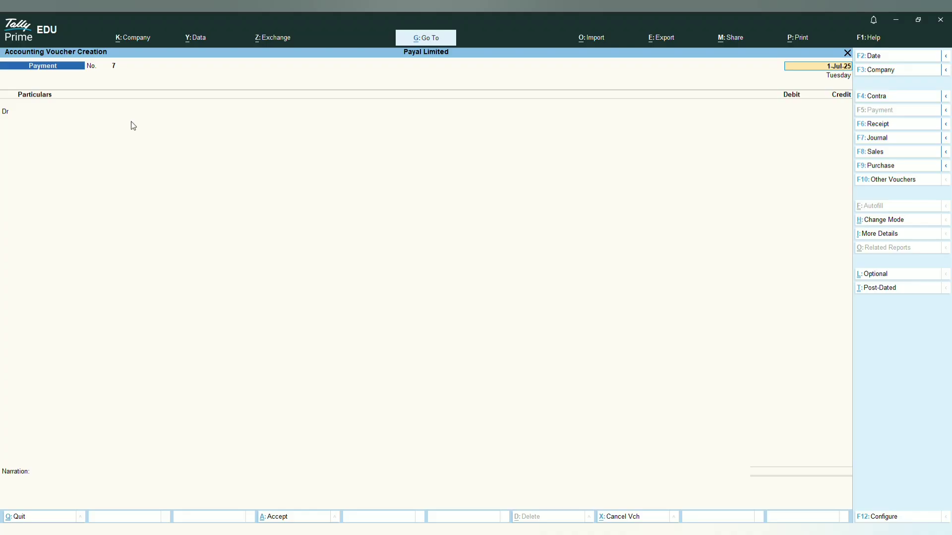
# Start a purchase voucher dated 1-Jul-25 with supplier invoice number 85 and the same invoice date.
pyautogui.press('F9')
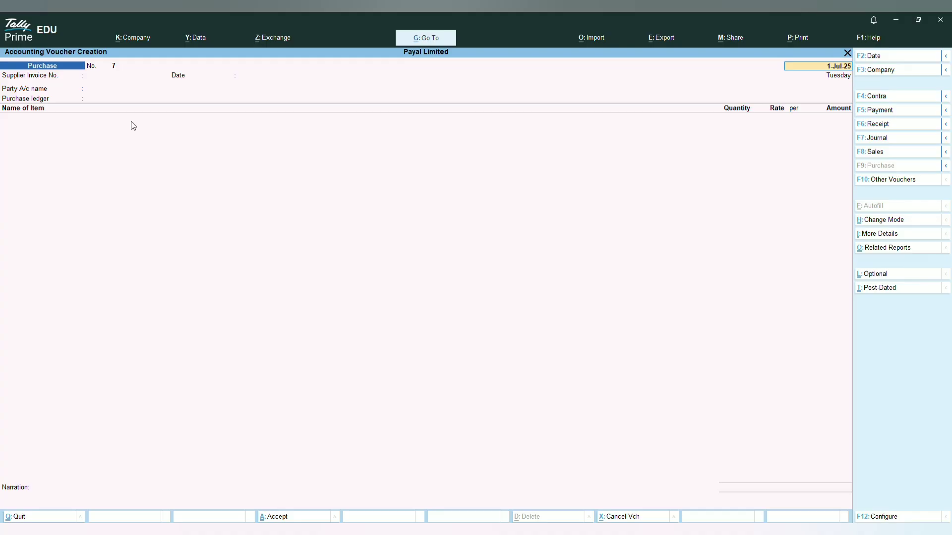
pyautogui.press('Return')
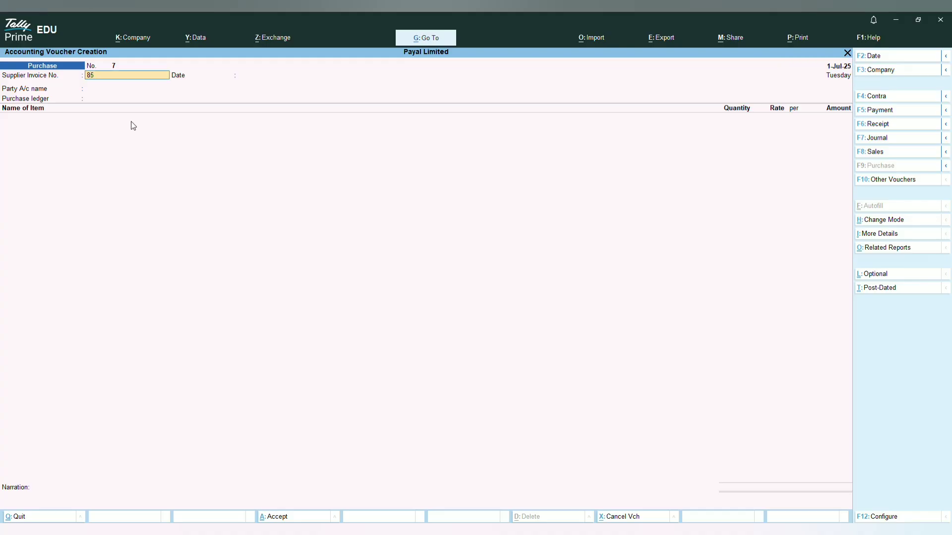
pyautogui.press('Return')
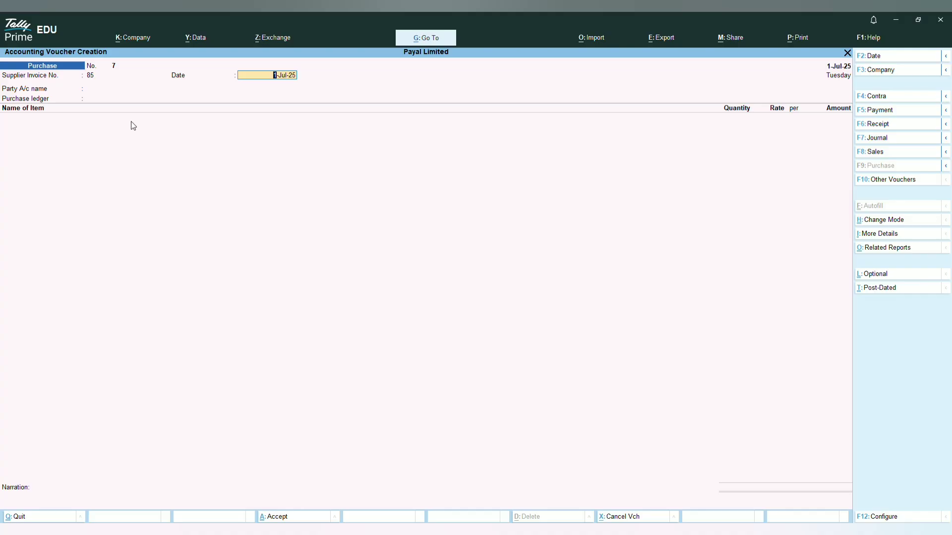
pyautogui.press('Return')
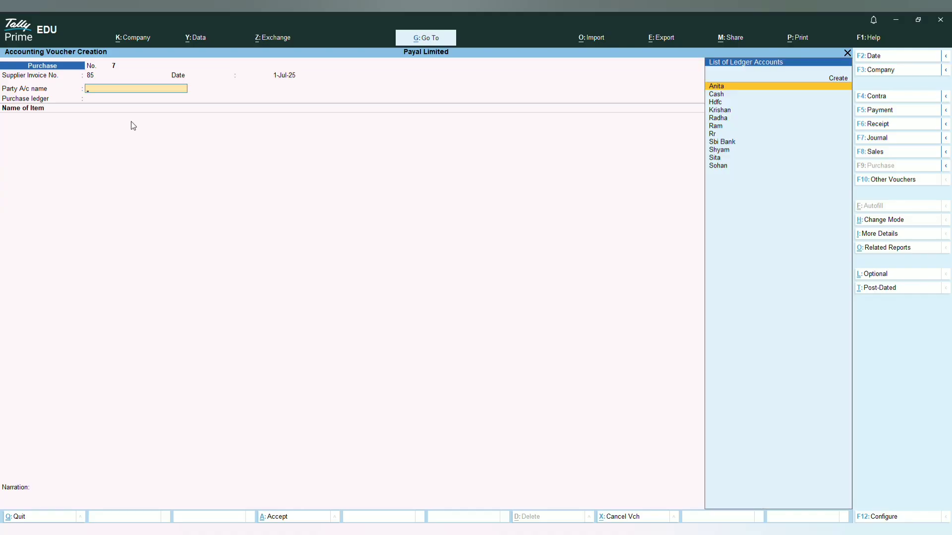
# Set the advance-paid creditor as the party, leave the receipt details blank, and choose Purch1 as the purchase ledger.
pyautogui.write('Sohan')
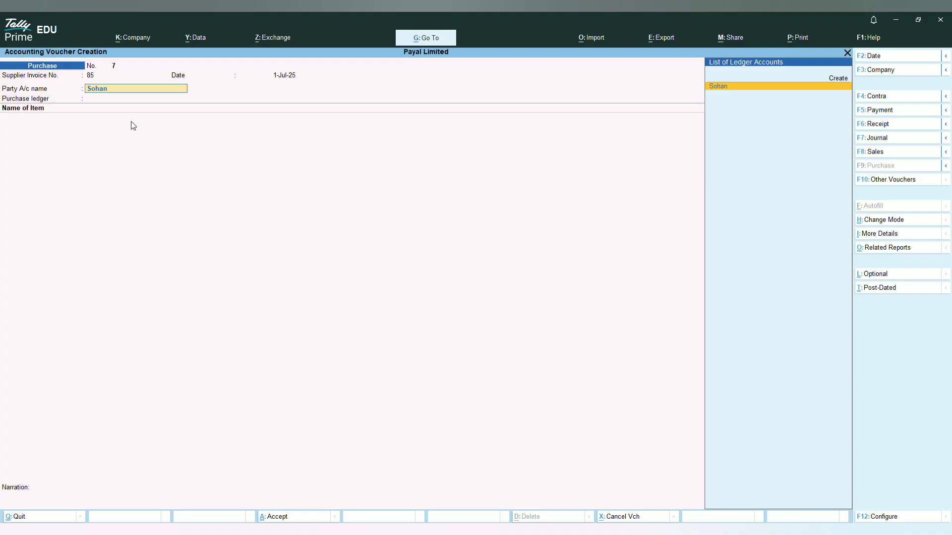
pyautogui.press('Return')
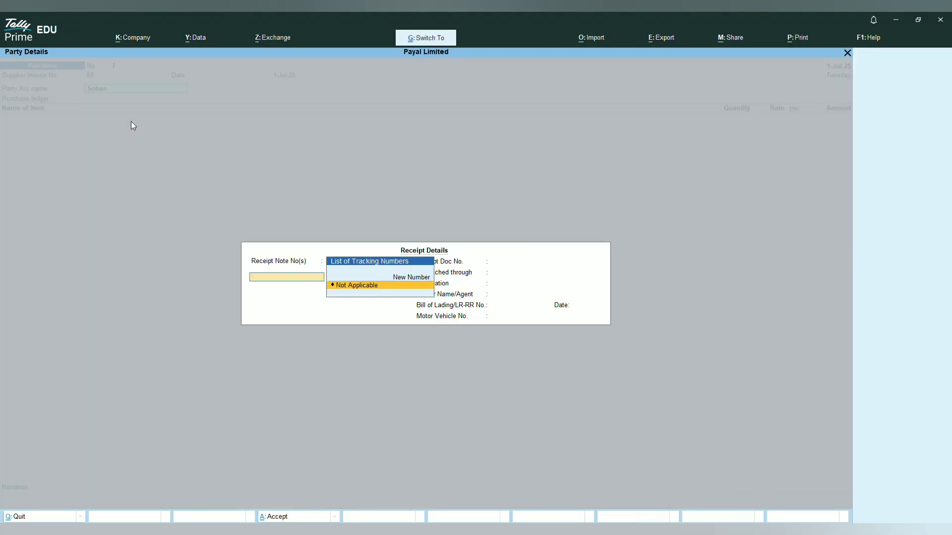
pyautogui.press('Return')
pyautogui.press('Return')
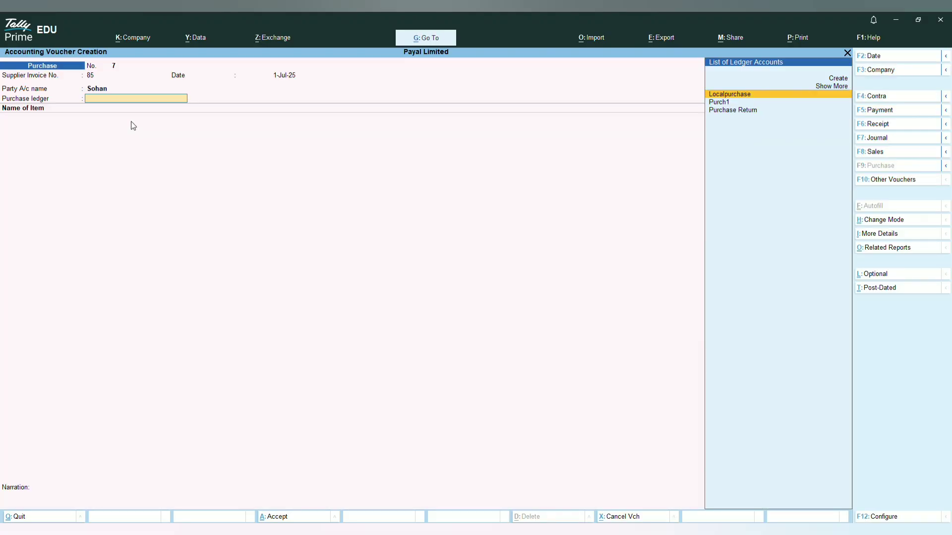
pyautogui.press('Down')
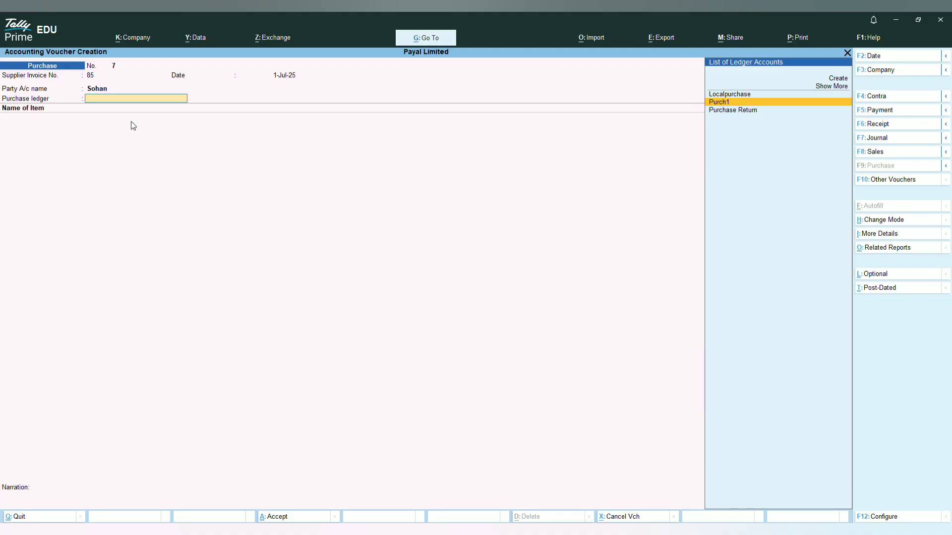
pyautogui.press('Return')
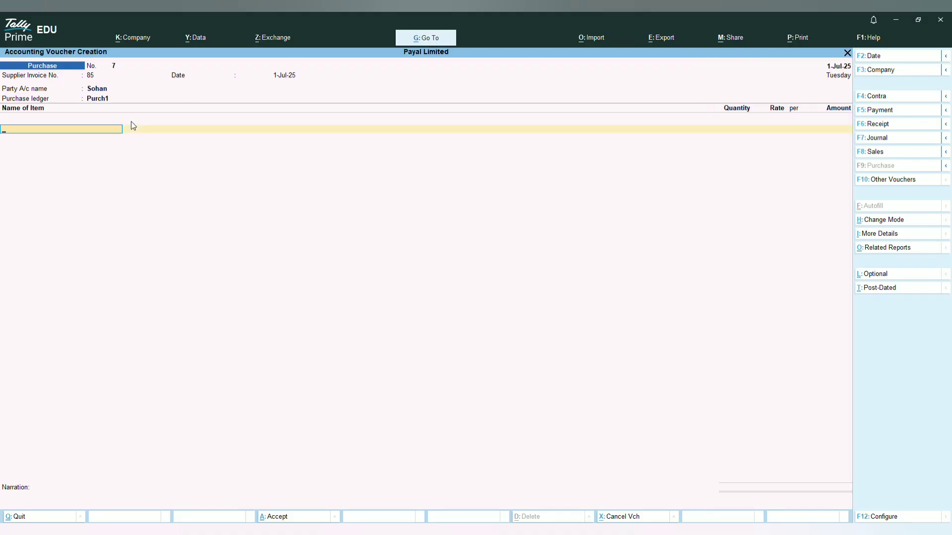
# Add the stock item Samsun Tv 100 inch with tracking and order numbers as Not Applicable.
pyautogui.press('Down')
pyautogui.press('Down')
pyautogui.press('Down')
pyautogui.press('Down')
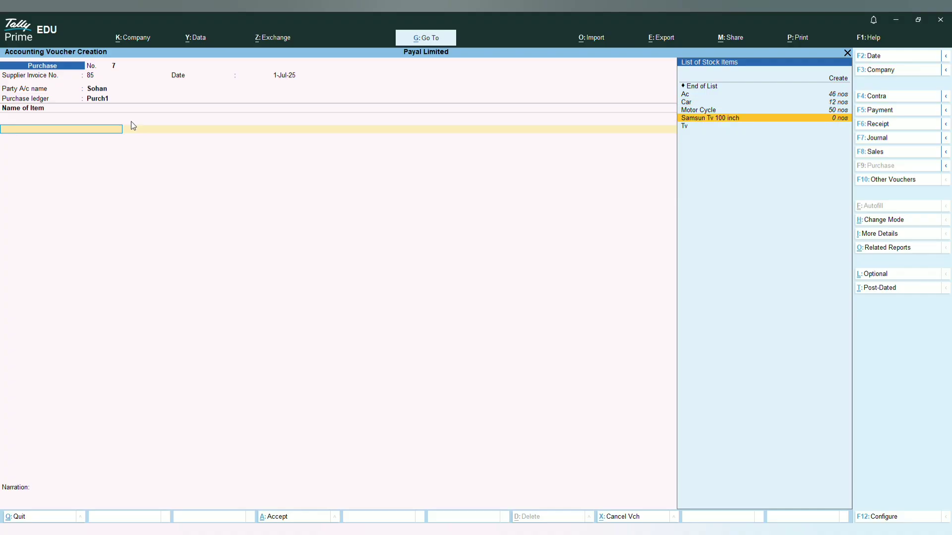
pyautogui.press('Down')
pyautogui.press('Up')
pyautogui.press('Return')
pyautogui.press('Return')
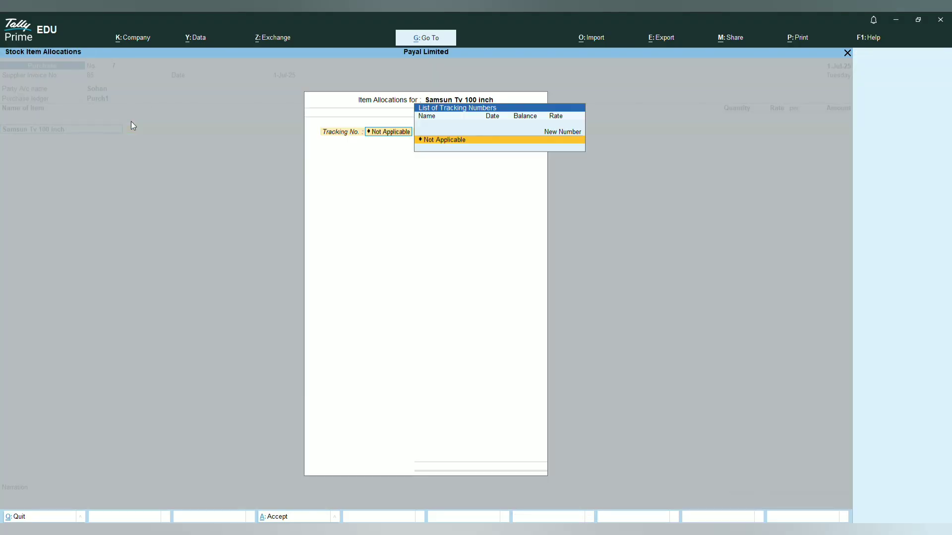
pyautogui.press('Return')
pyautogui.press('BackSpace')
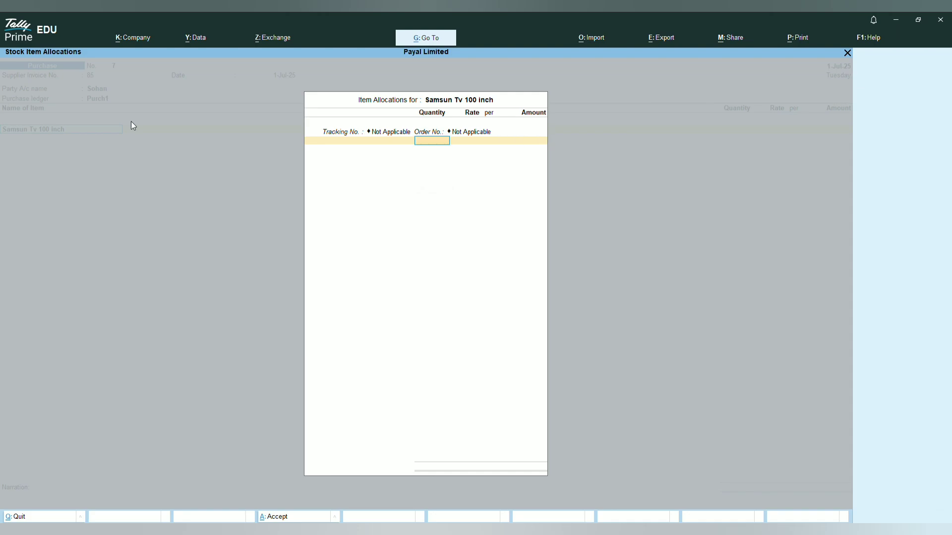
# Allocate 100 nos of the Samsun Tv 100 inch at a rate of 2,000 and accept the item line.
pyautogui.write('100')
pyautogui.press('Return')
pyautogui.write('100000')
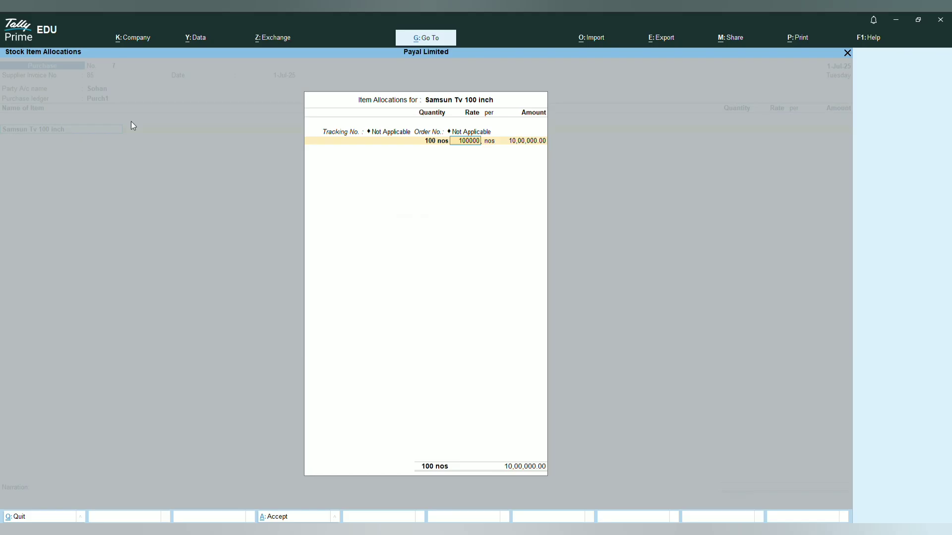
pyautogui.press('BackSpace')
pyautogui.press('BackSpace')
pyautogui.press('BackSpace')
pyautogui.press('BackSpace')
pyautogui.press('BackSpace')
pyautogui.write('20000')
pyautogui.press('BackSpace')
pyautogui.press('Return')
pyautogui.press('Return')
pyautogui.press('Return')
pyautogui.press('Return')
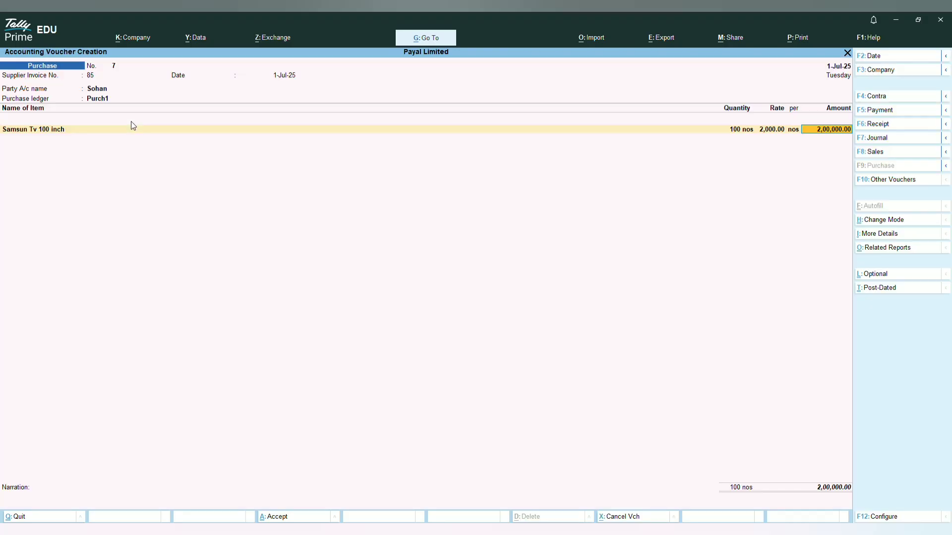
pyautogui.press('Return')
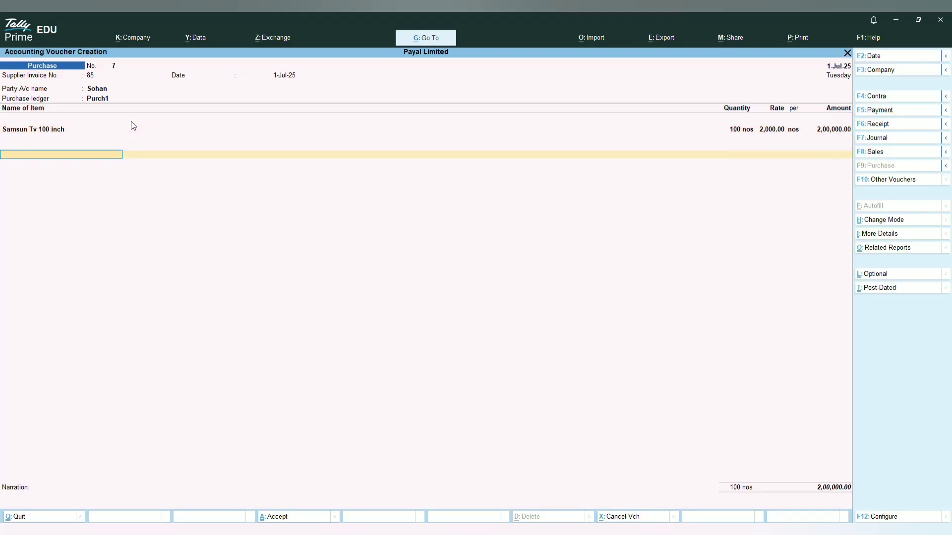
# End the item list and allocate the 2,00,000 purchase as Agst Ref against the pending advance 6, leaving the narration blank.
pyautogui.press('Return')
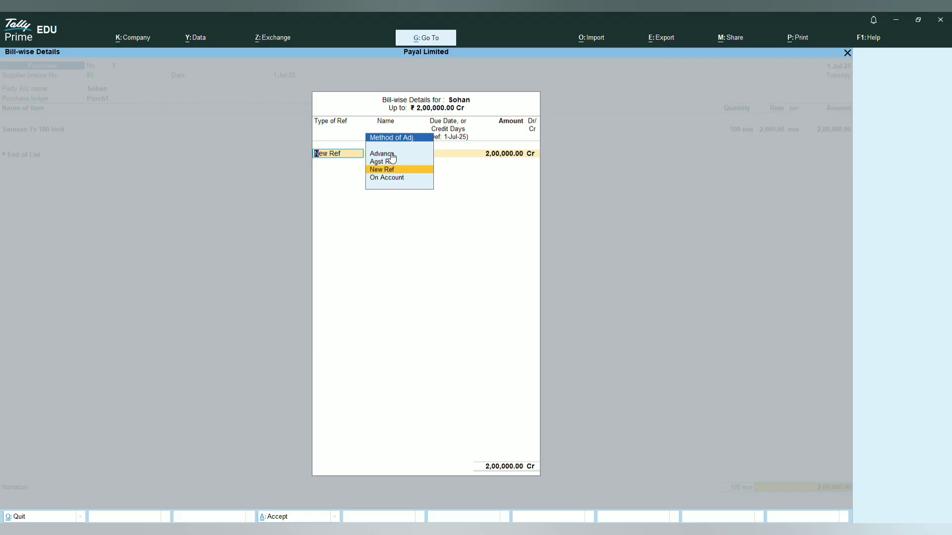
pyautogui.press('Up')
pyautogui.press('Up')
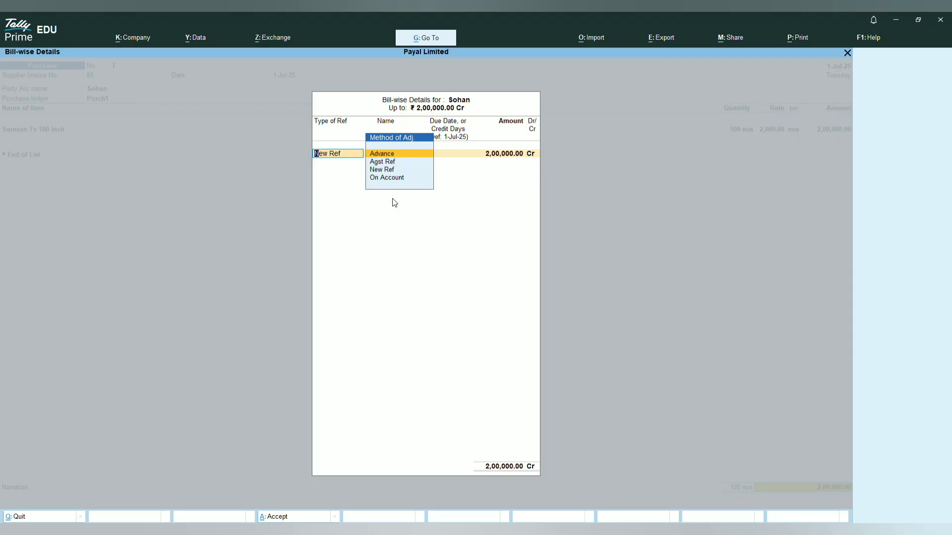
pyautogui.press('Down')
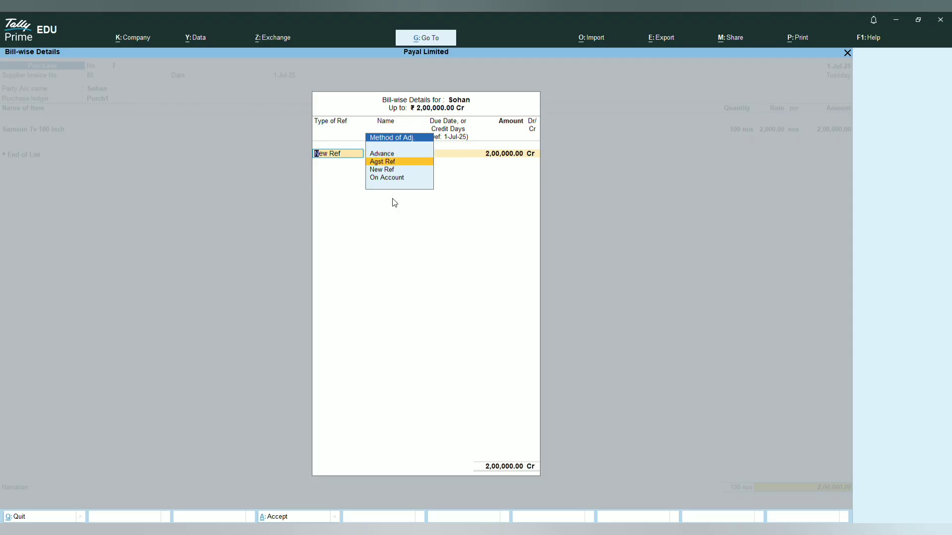
pyautogui.press('Return')
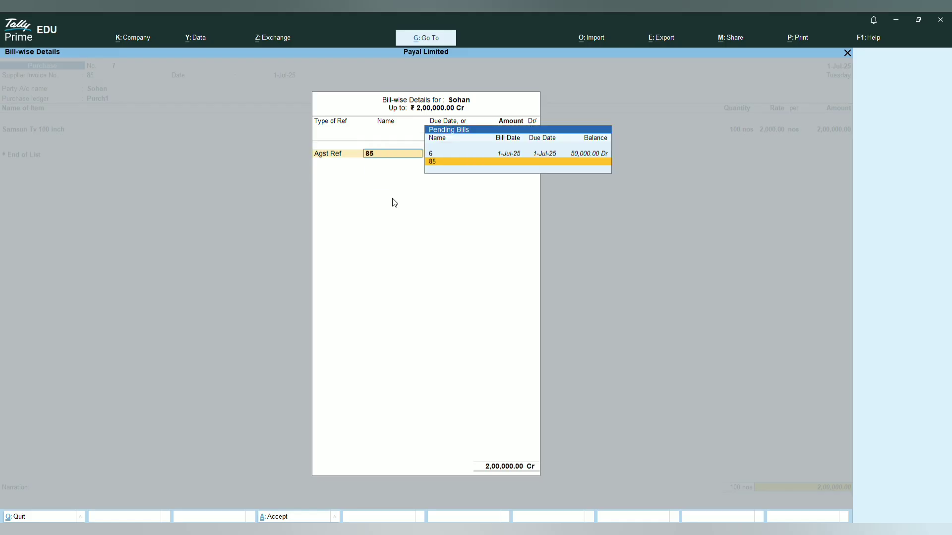
pyautogui.press('Up')
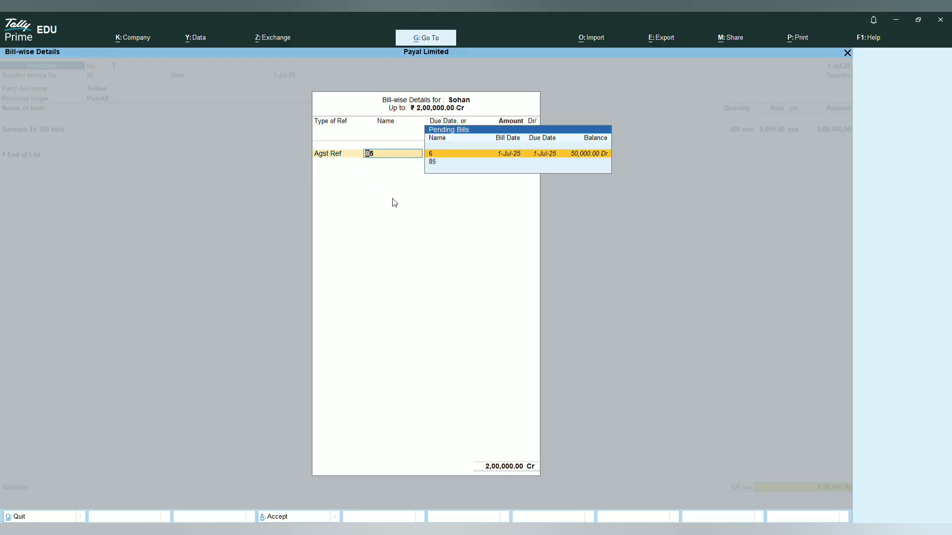
pyautogui.press('Return')
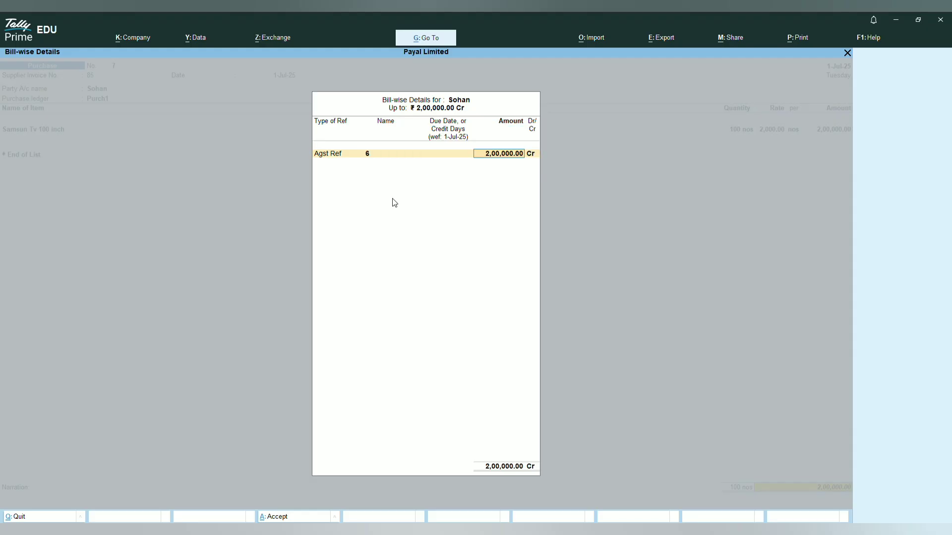
pyautogui.press('Return')
pyautogui.press('Return')
pyautogui.press('Return')
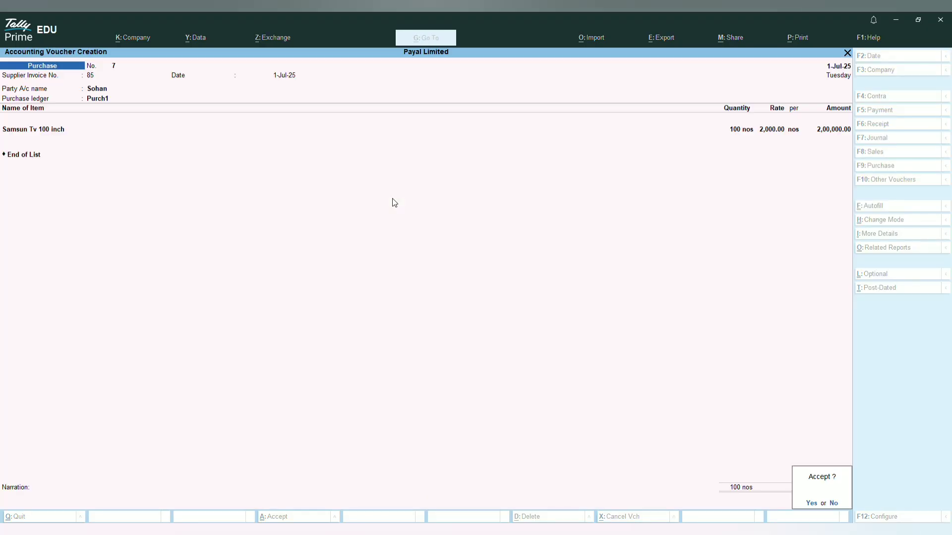
# Save the purchase voucher for the Samsun Tv 100 inch and leave voucher creation.
pyautogui.press('y')
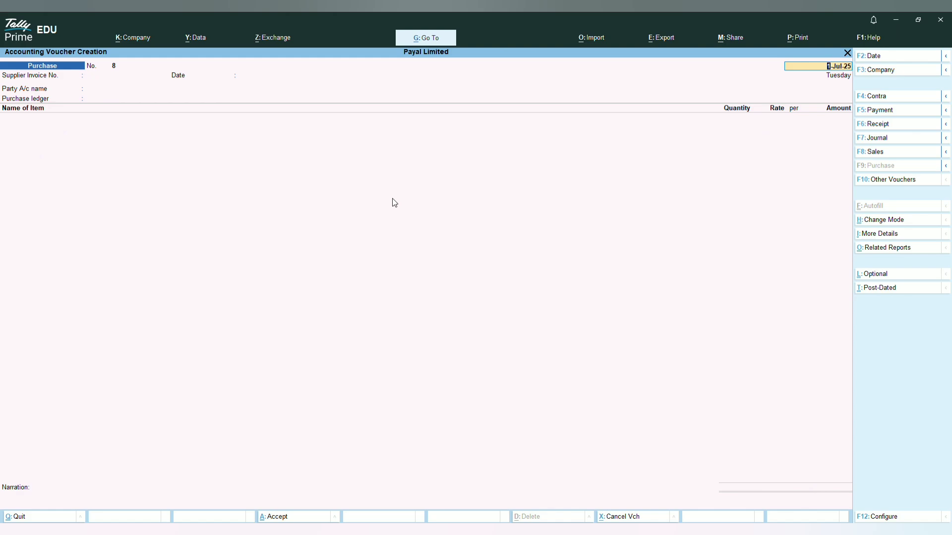
pyautogui.press('Escape')
pyautogui.press('y')
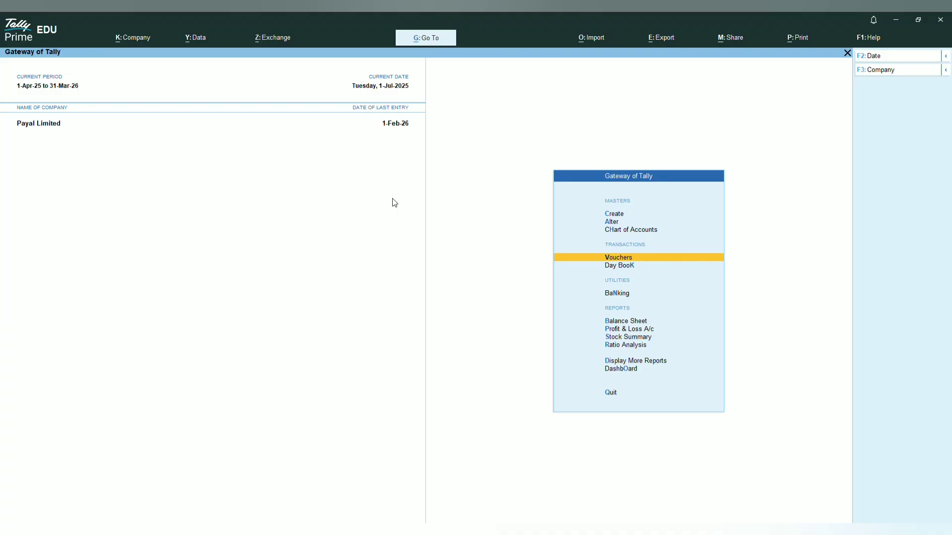
# Open the ledger selection in the Account Books reports.
pyautogui.press('Down')
pyautogui.press('Down')
pyautogui.press('Down')
pyautogui.press('Down')
pyautogui.press('Down')
pyautogui.press('Down')
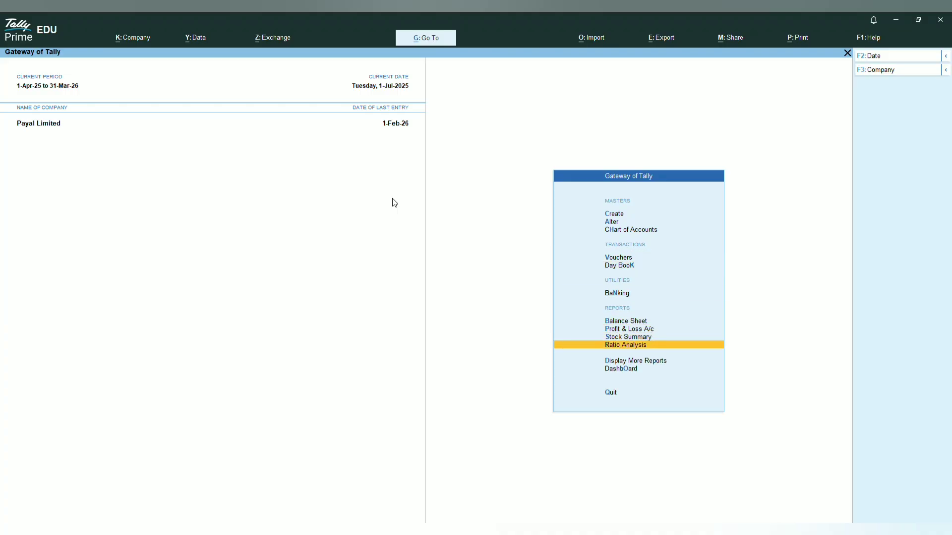
pyautogui.press('Down')
pyautogui.press('Return')
pyautogui.press('Down')
pyautogui.press('Down')
pyautogui.press('Down')
pyautogui.press('Down')
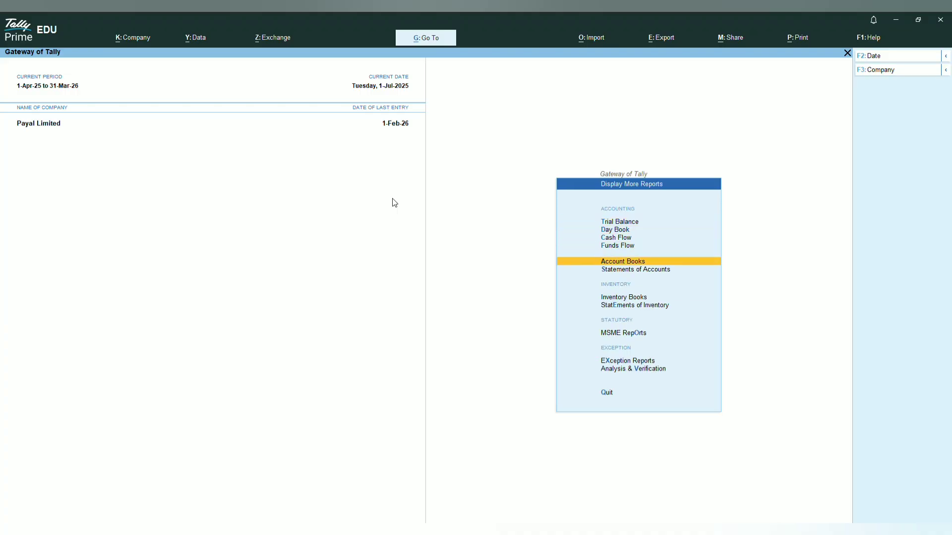
pyautogui.press('Return')
pyautogui.press('Down')
pyautogui.press('Return')
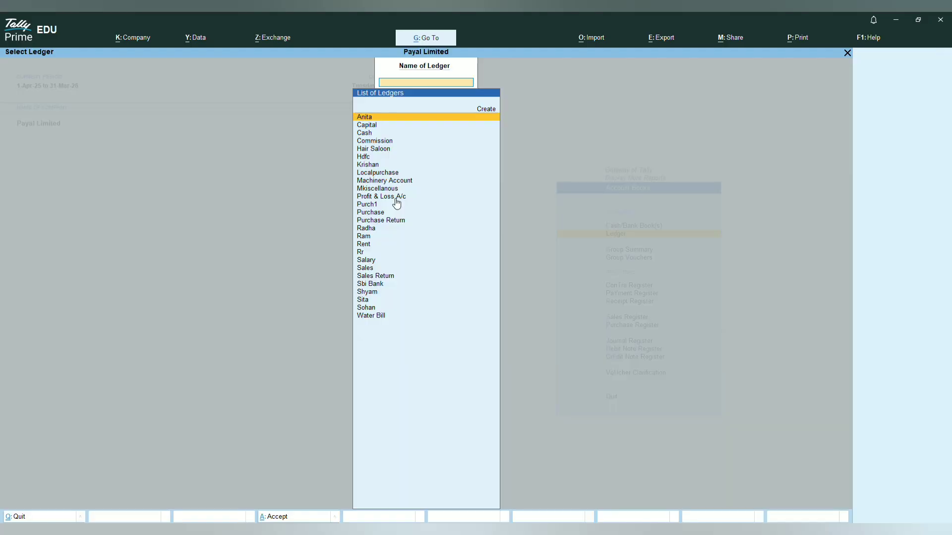
# Review the advance-paid creditor's ledger vouchers, comparing the cash payment with the purchase, and return to the Gateway of Tally.
pyautogui.write('Sohan')
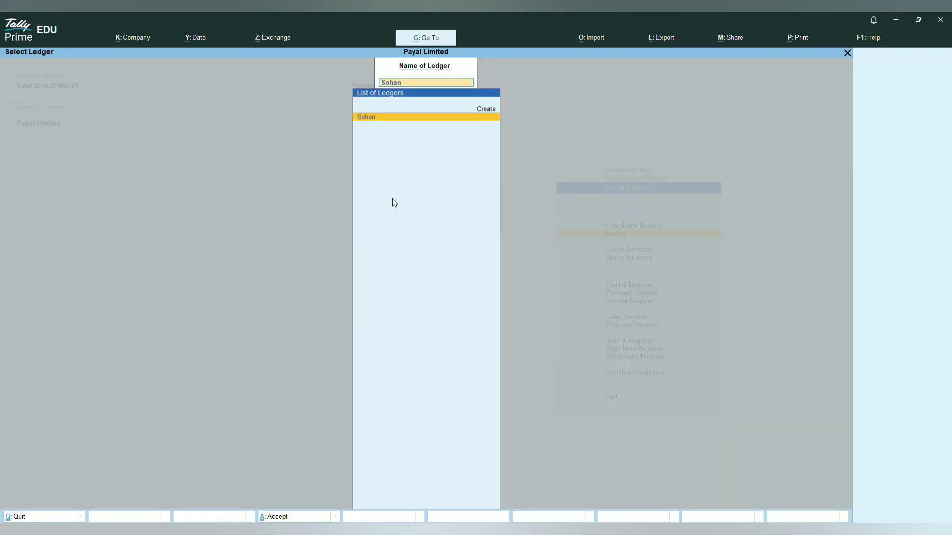
pyautogui.press('Return')
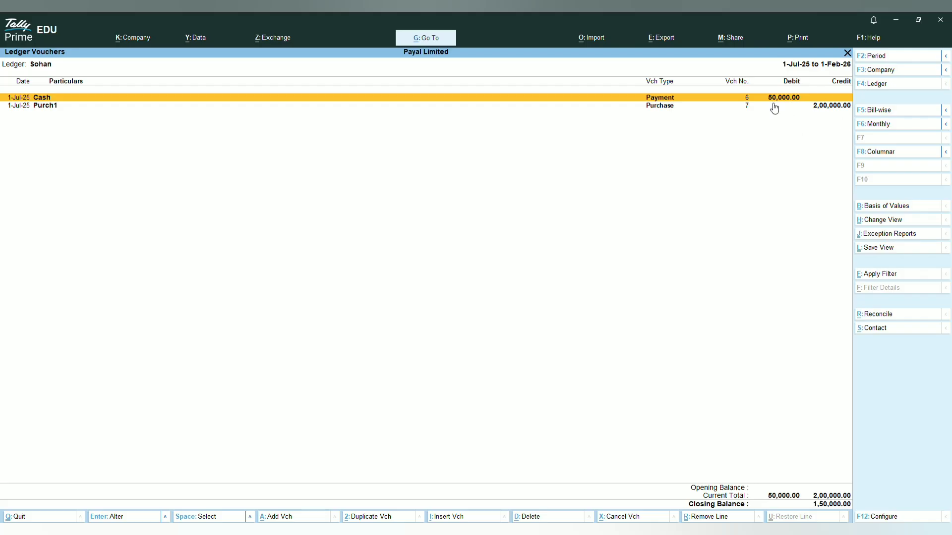
pyautogui.press('Escape')
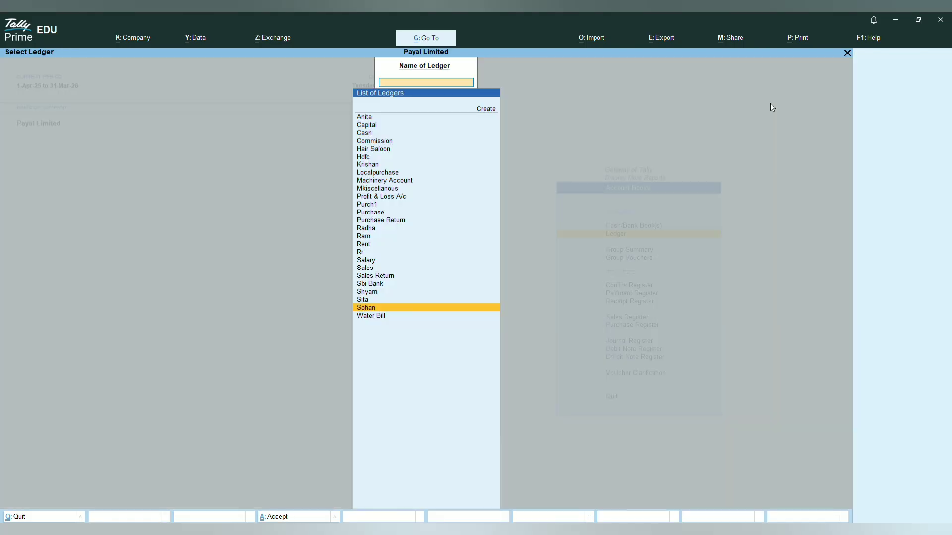
pyautogui.press('Escape')
pyautogui.press('Escape')
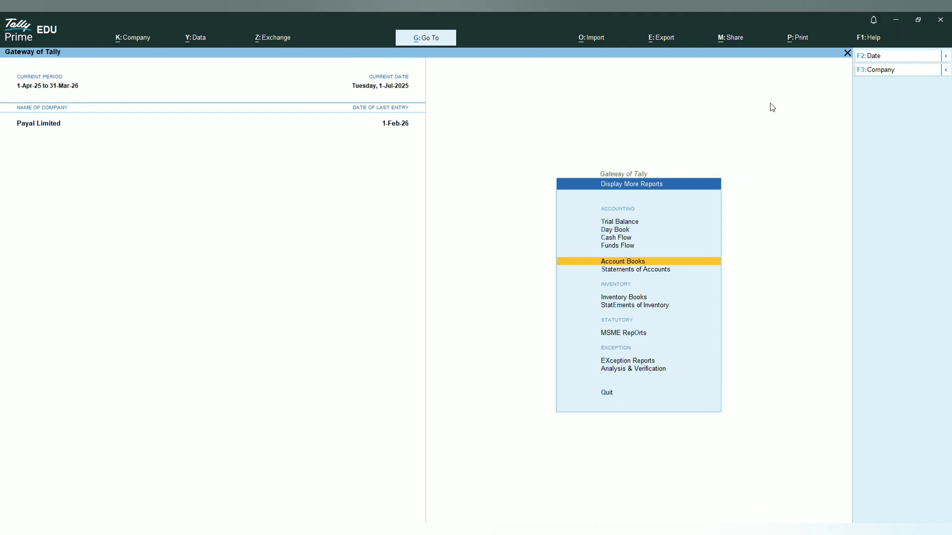
pyautogui.press('Escape')
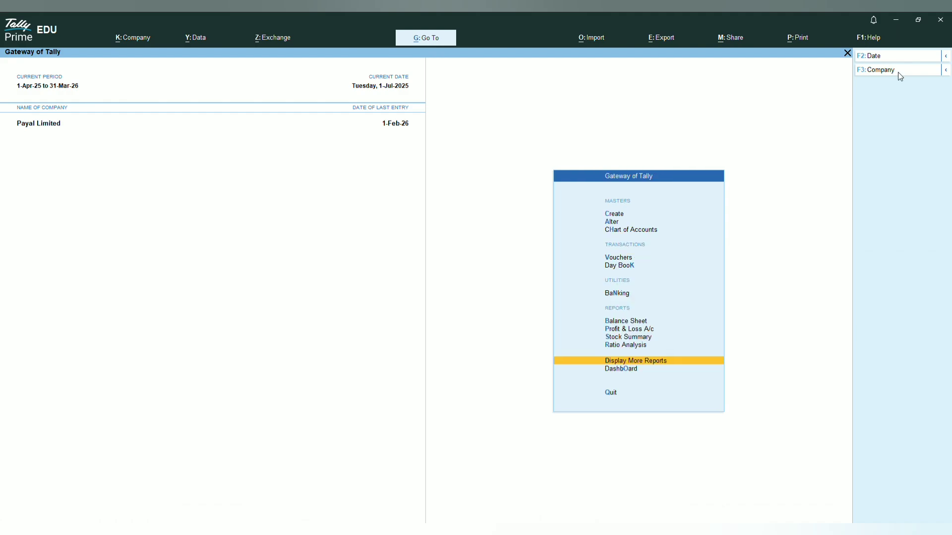
# Start a new payment voucher dated 1-Jul-25.
pyautogui.press('alt')
pyautogui.press('Up')
pyautogui.press('Up')
pyautogui.press('Up')
pyautogui.press('Up')
pyautogui.press('Up')
pyautogui.press('Up')
pyautogui.press('Up')
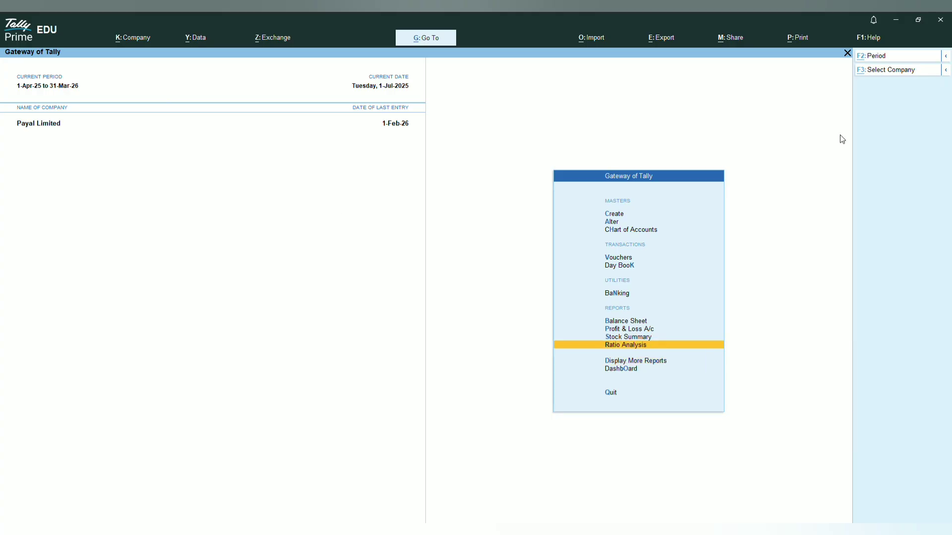
pyautogui.press('Return')
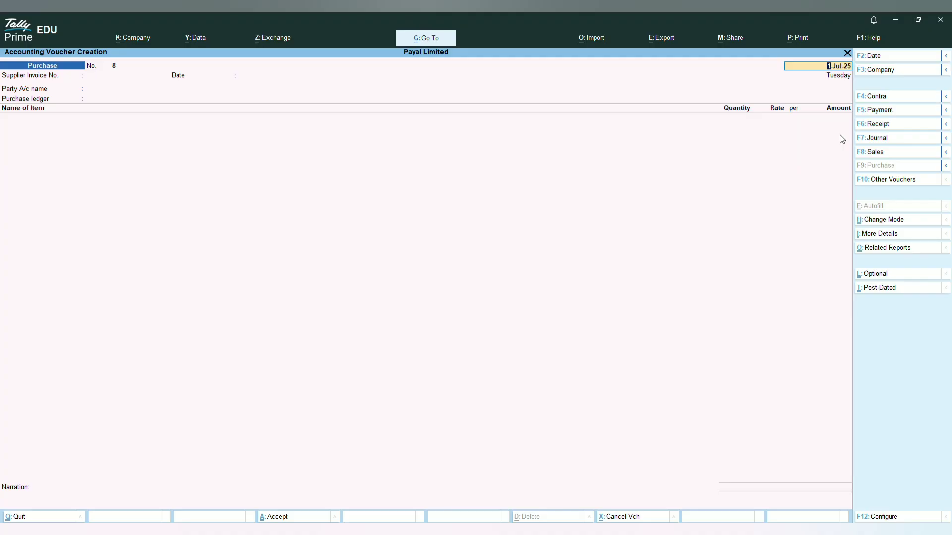
pyautogui.press('F5')
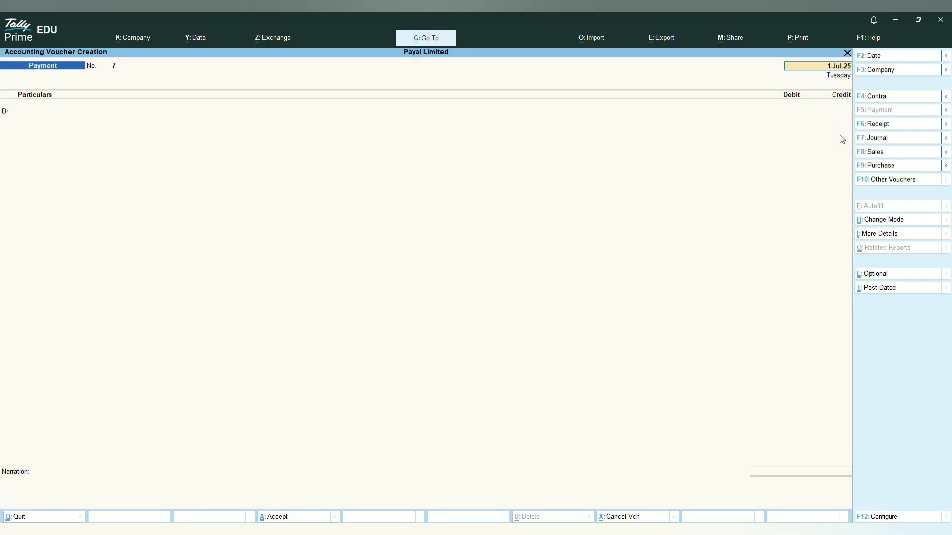
pyautogui.press('Return')
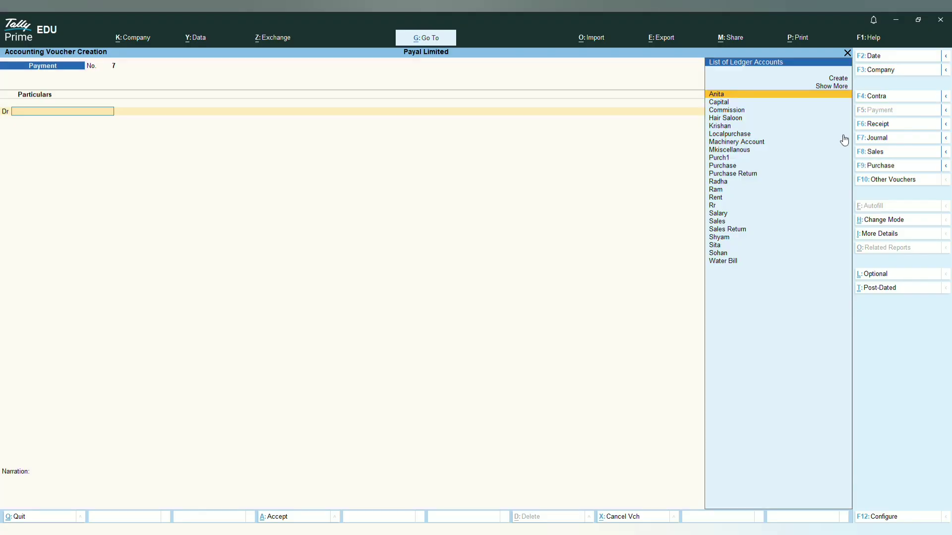
# Debit the advance-paid creditor with 1,50,000.
pyautogui.write('Sohan')
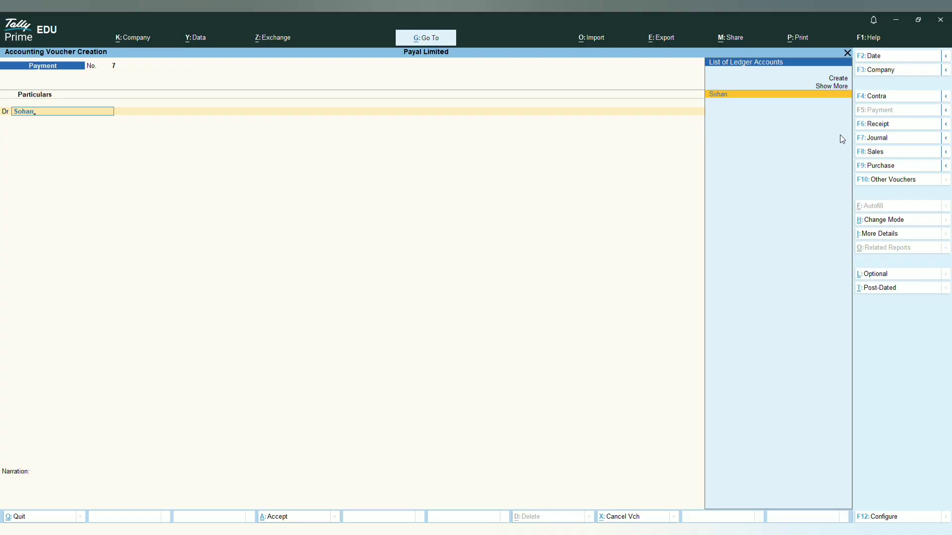
pyautogui.press('Return')
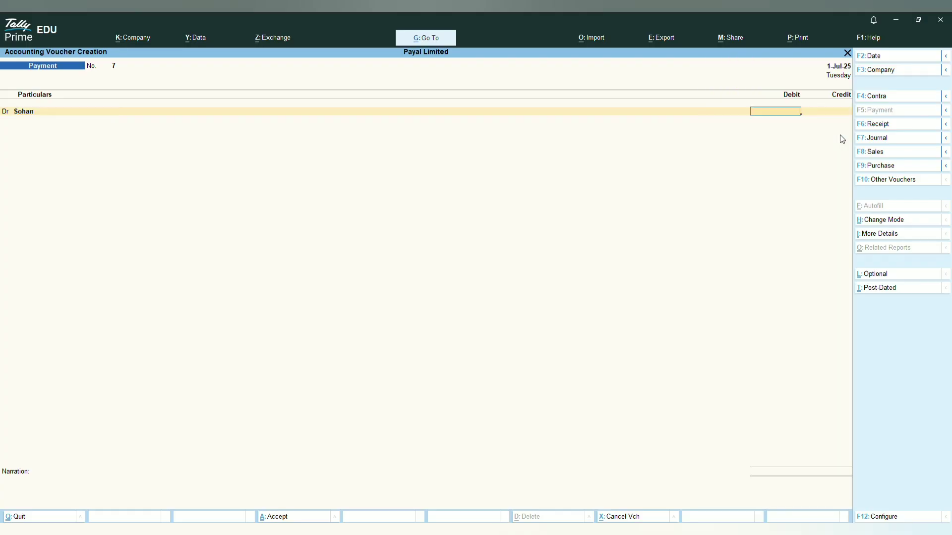
pyautogui.write('150000')
pyautogui.press('Return')
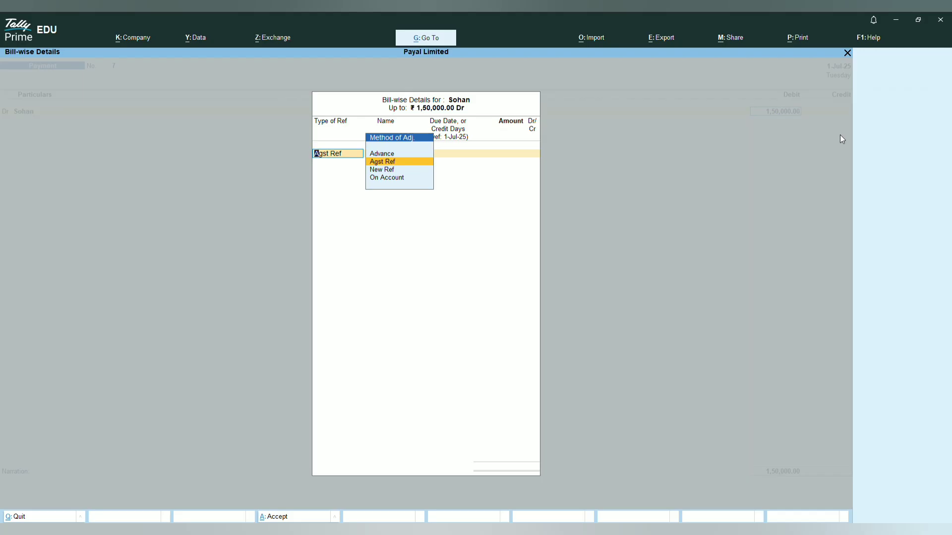
# Allocate the 1,50,000 payment as Agst Ref against pending bill 6.
pyautogui.press('Return')
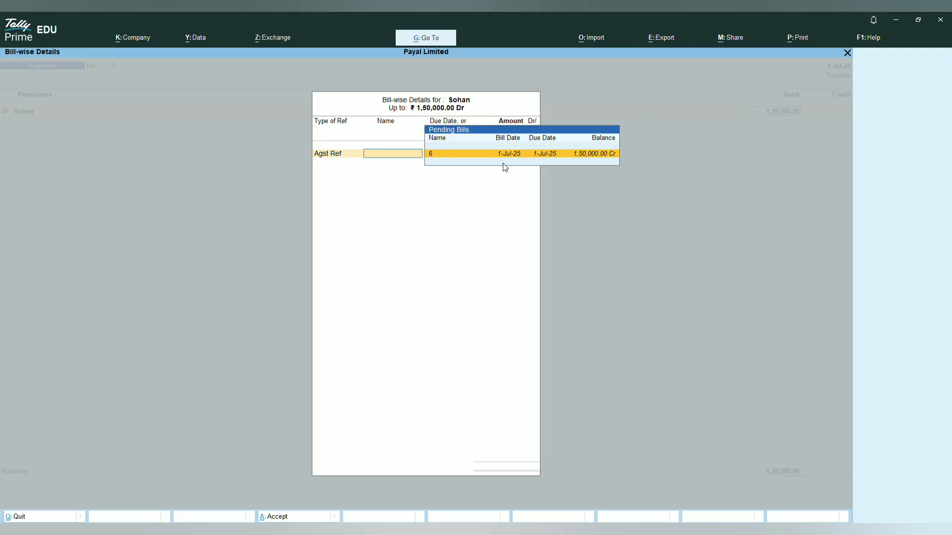
pyautogui.press('Return')
pyautogui.press('Return')
pyautogui.press('Return')
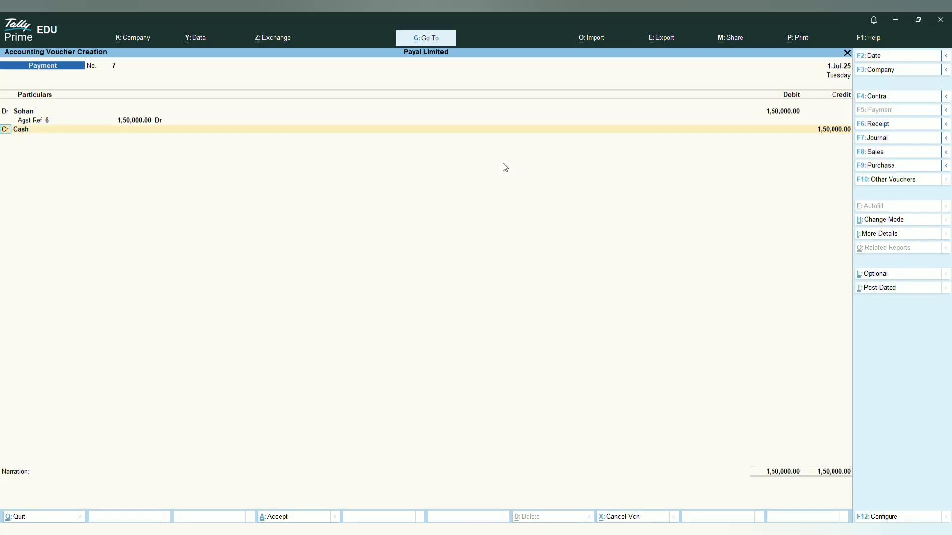
# Credit Cash with 1,50,000, leave the narration blank, and save the payment voucher.
pyautogui.press('Return')
pyautogui.press('Return')
pyautogui.press('Return')
pyautogui.press('Return')
pyautogui.press('Return')
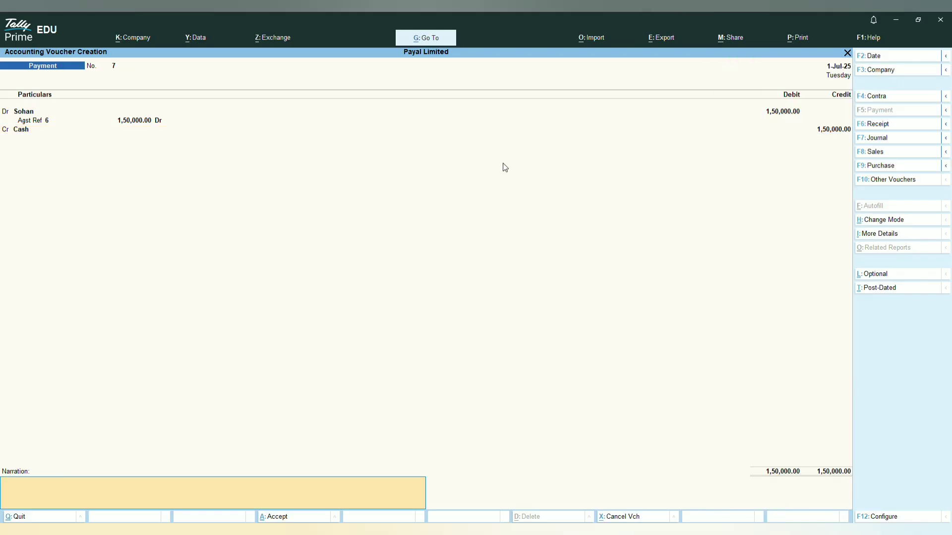
pyautogui.press('Return')
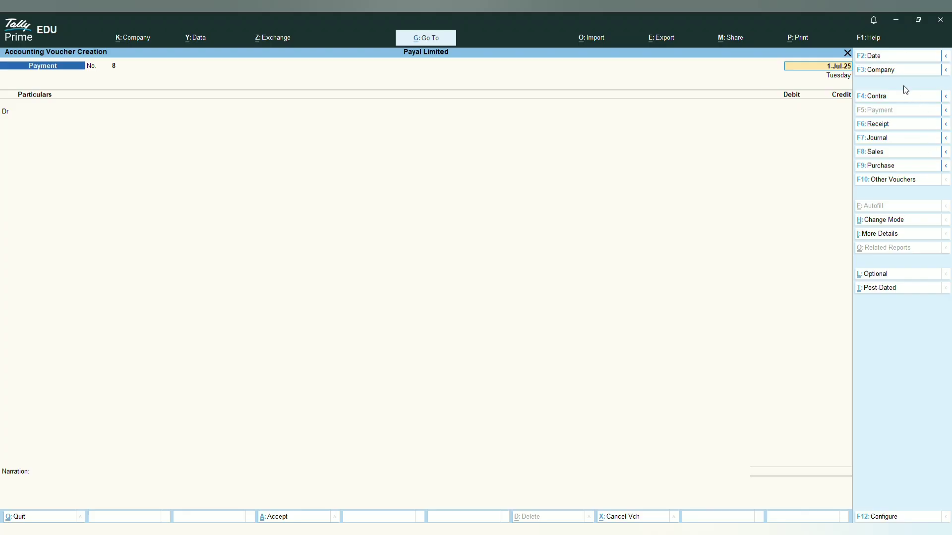
# Start a new purchase voucher dated 1-Jul-25 with supplier invoice number 802 and invoice date 1-Jul-25.
pyautogui.press('alt')
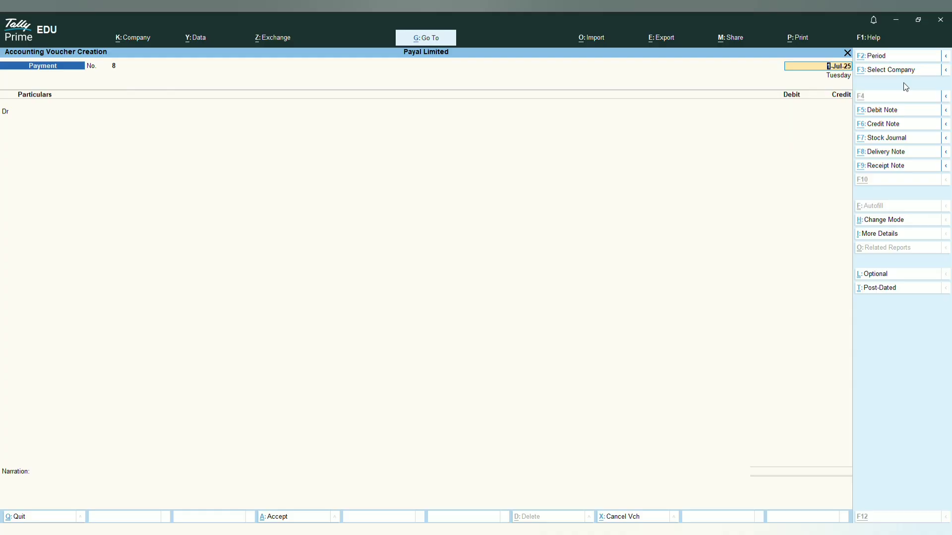
pyautogui.press('F9')
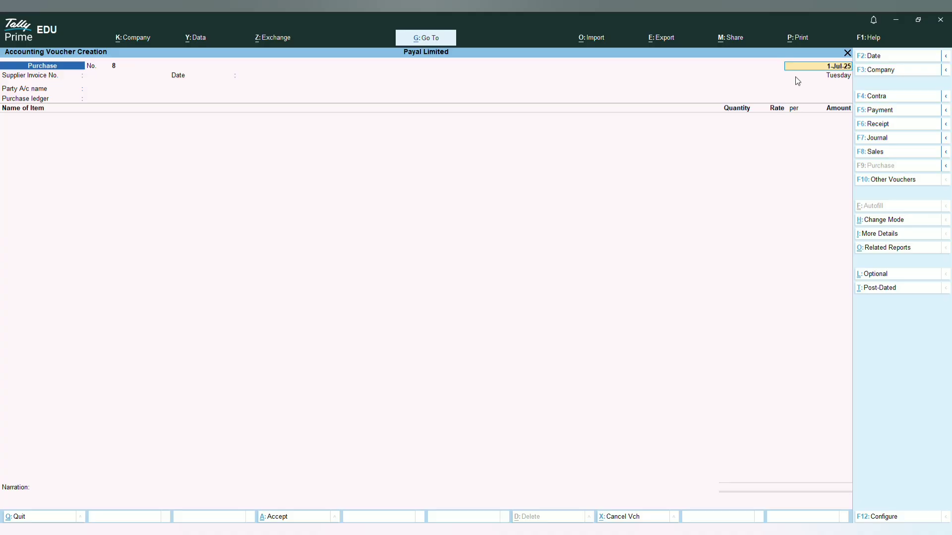
pyautogui.press('Return')
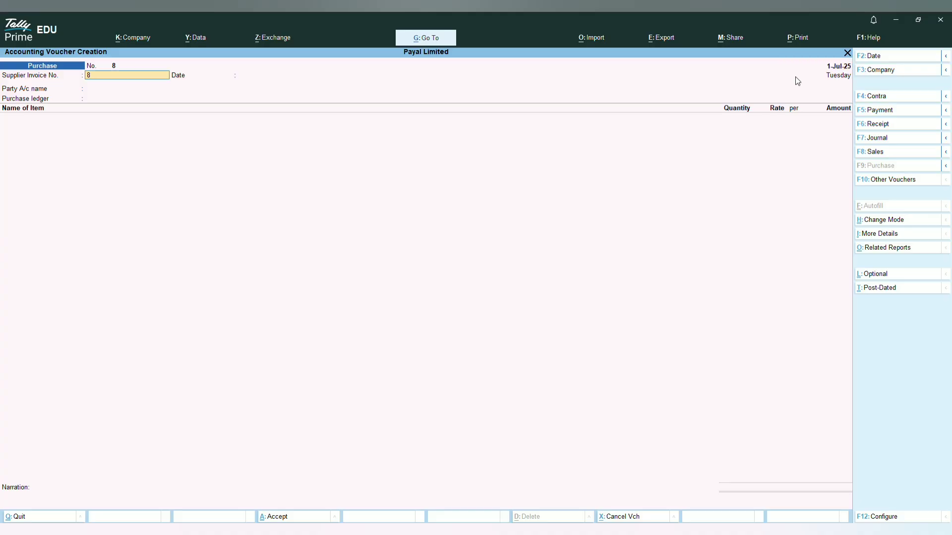
pyautogui.write('802')
pyautogui.press('Return')
pyautogui.press('Return')
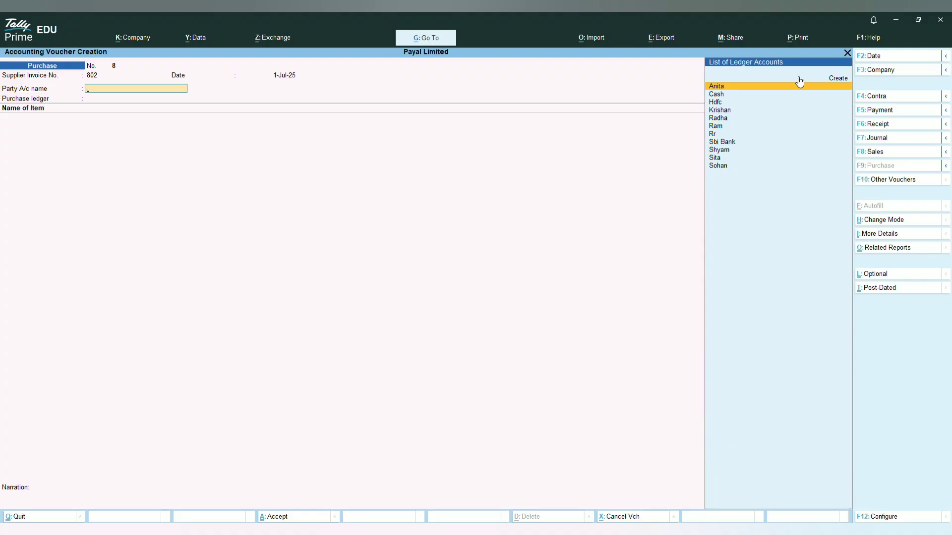
# Set a different creditor as the party, leave the receipt details blank, and choose Purch1 as the purchase ledger.
pyautogui.press('Down')
pyautogui.press('Down')
pyautogui.press('Down')
pyautogui.press('Down')
pyautogui.press('Down')
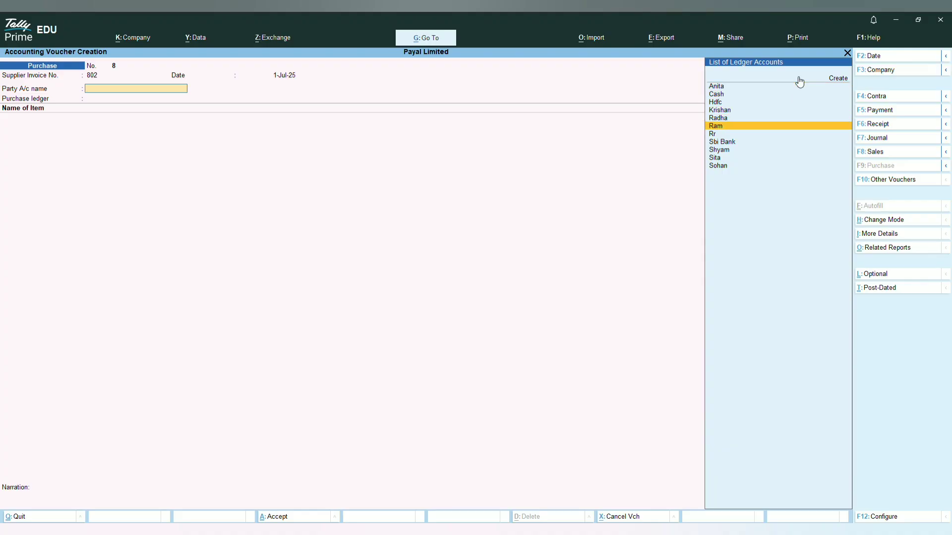
pyautogui.press('Return')
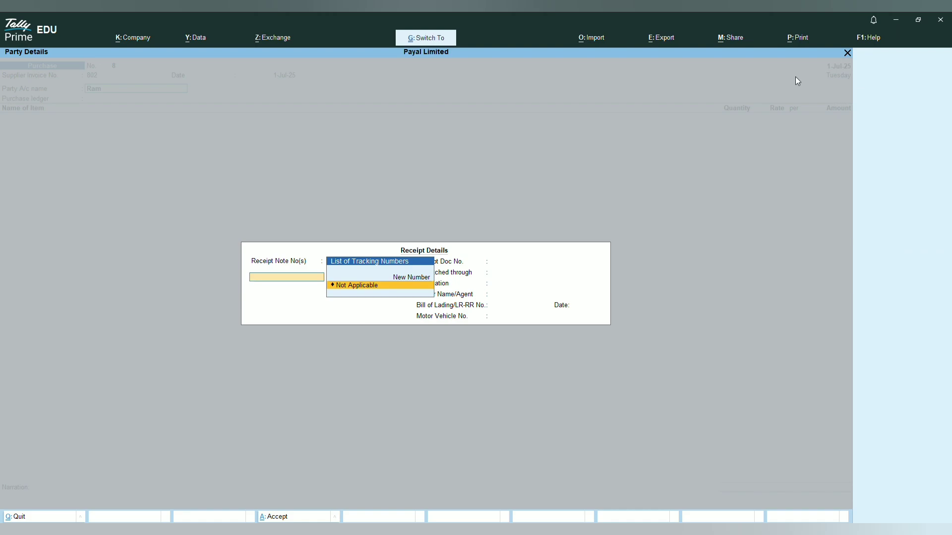
pyautogui.hotkey('ctrl', 'a')
pyautogui.hotkey('ctrl', 'a')
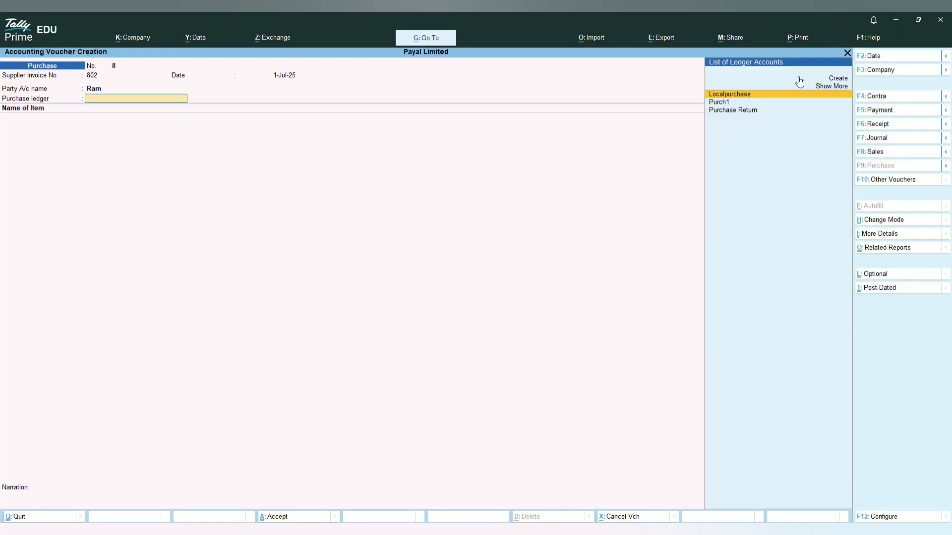
pyautogui.press('Down')
pyautogui.press('Return')
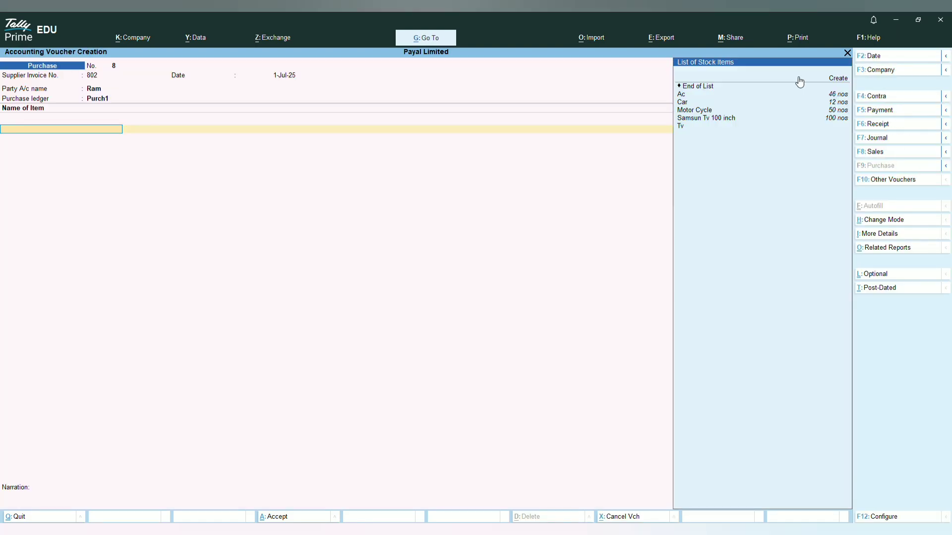
# Add the stock item Ac with tracking and order numbers as Not Applicable.
pyautogui.press('Down')
pyautogui.press('Down')
pyautogui.press('Up')
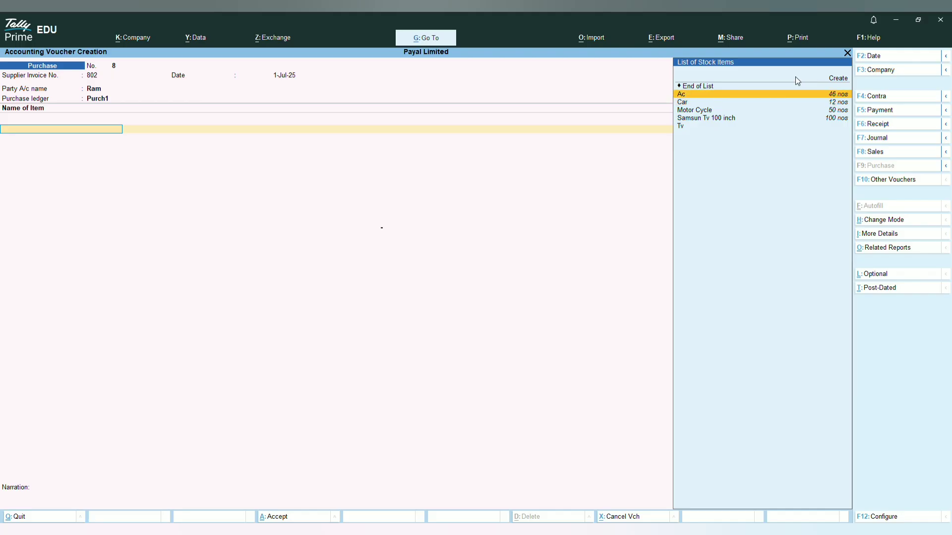
pyautogui.press('Return')
pyautogui.press('Return')
pyautogui.press('Return')
pyautogui.press('Return')
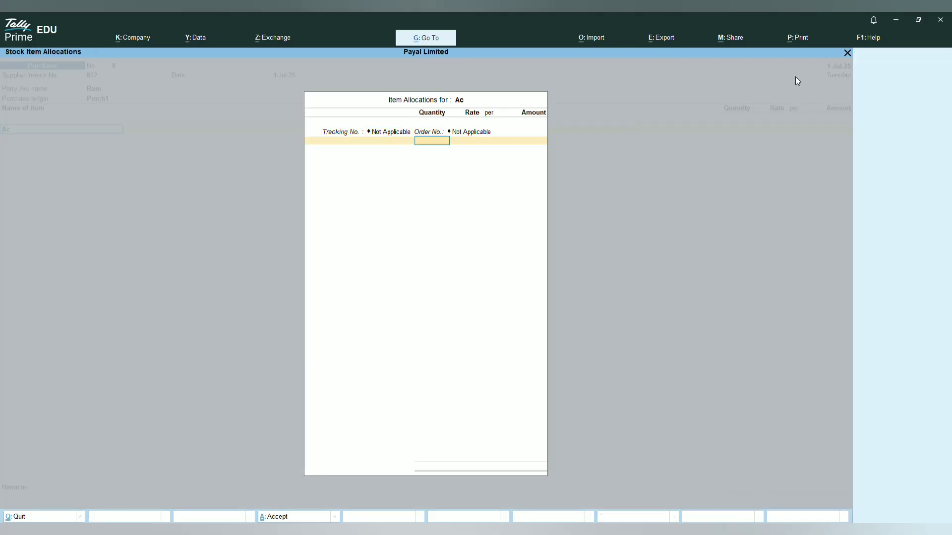
# Allocate 50 nos of Ac at a rate of 50,00,000 and end the item list.
pyautogui.write('50')
pyautogui.press('Return')
pyautogui.press('Return')
pyautogui.press('Return')
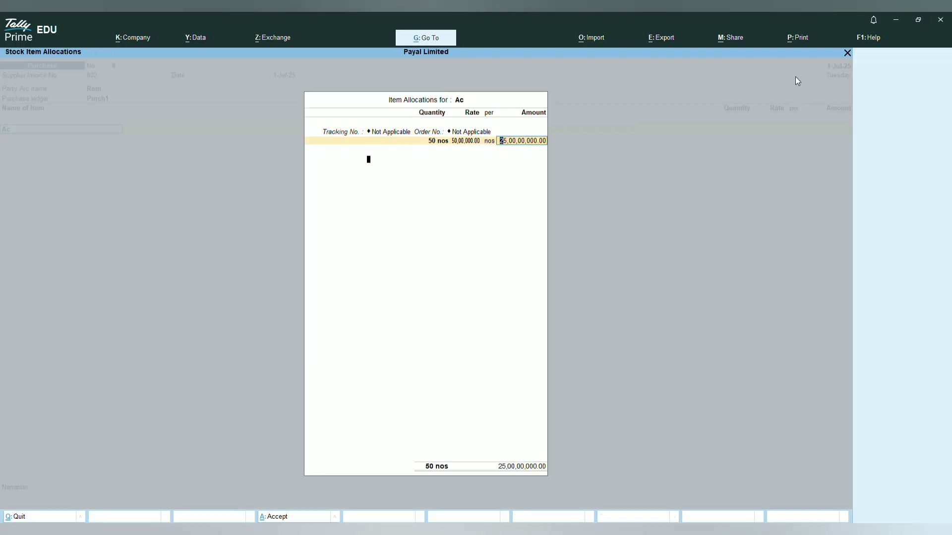
pyautogui.press('Return')
pyautogui.press('Return')
pyautogui.press('Return')
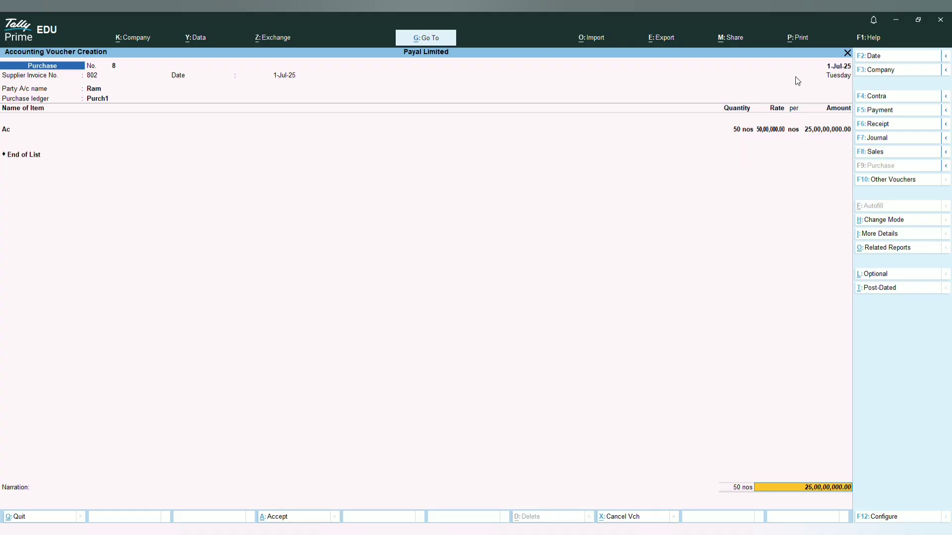
# Allocate the 25,00,00,000 purchase as New Ref 802 without a due date, leaving the narration blank.
pyautogui.press('Return')
pyautogui.press('Return')
pyautogui.press('Return')
pyautogui.press('Return')
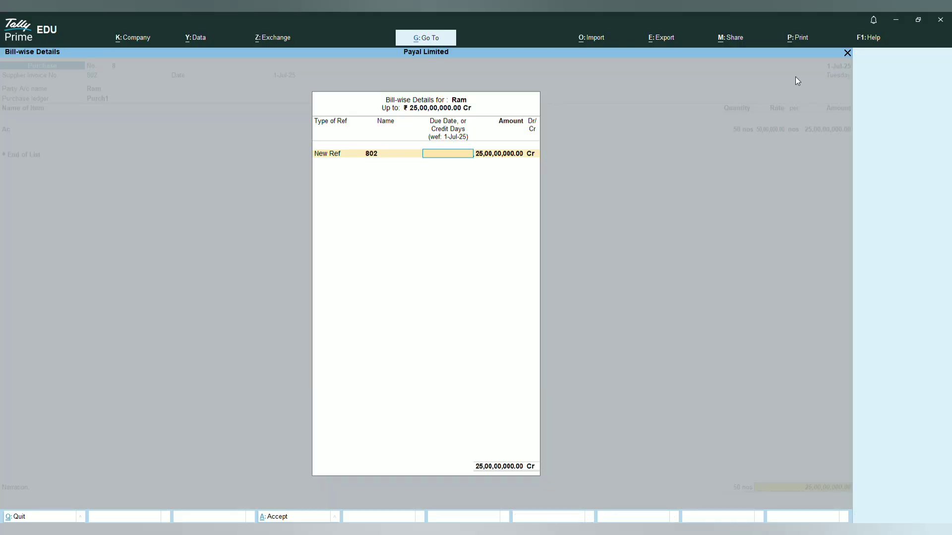
pyautogui.press('Return')
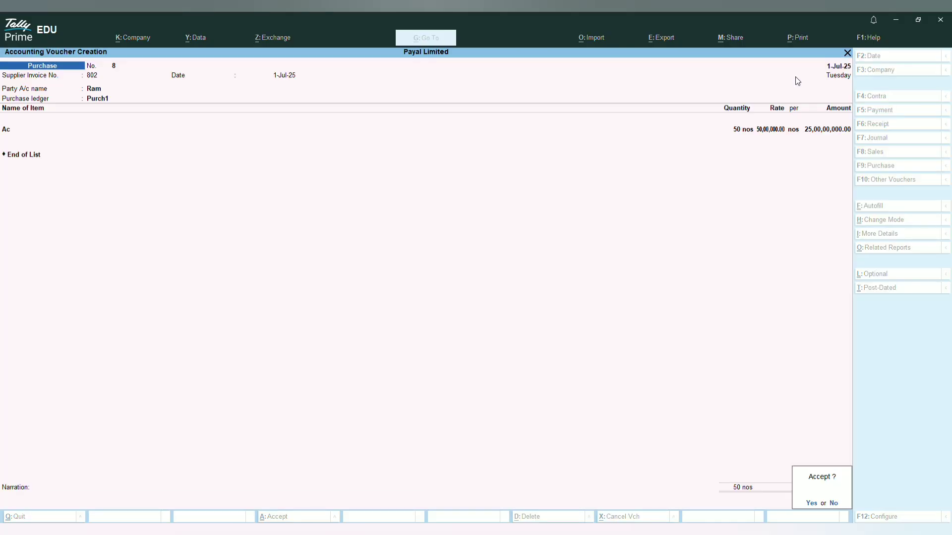
# Save the purchase voucher and start another dated 1-Jul-25 with supplier invoice number 89 and the same invoice date.
pyautogui.press('Return')
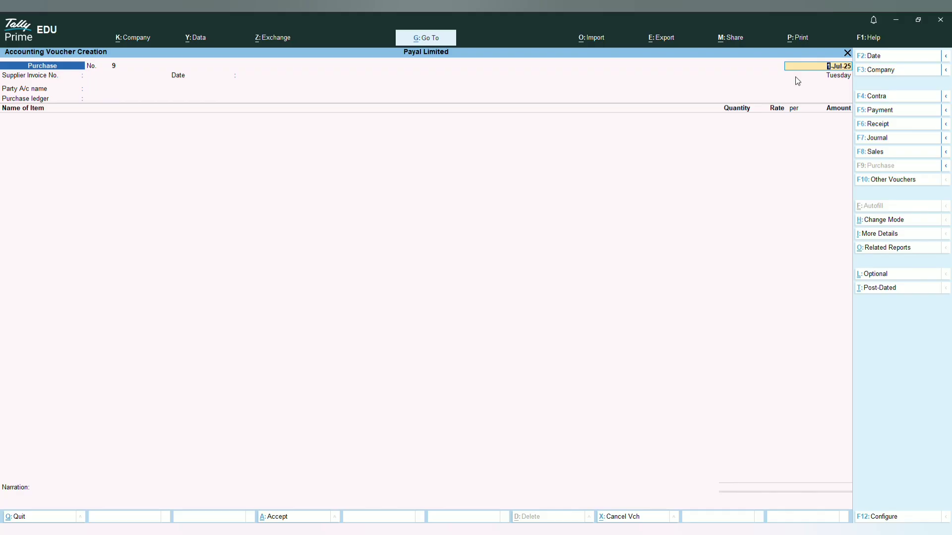
pyautogui.press('Return')
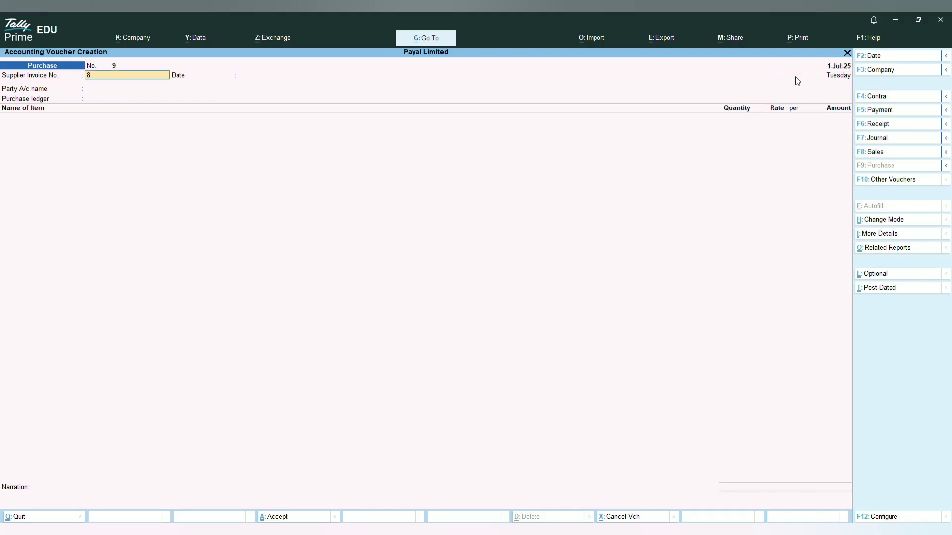
pyautogui.press('Return')
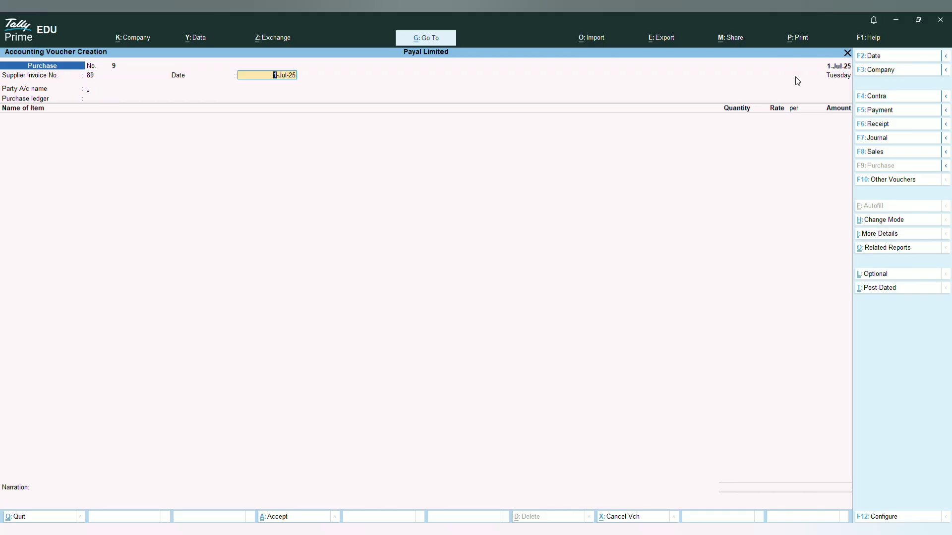
pyautogui.press('Return')
# Set the same creditor as the party, leave the receipt details blank, and choose Purch1 as the purchase ledger.
pyautogui.write('ram')
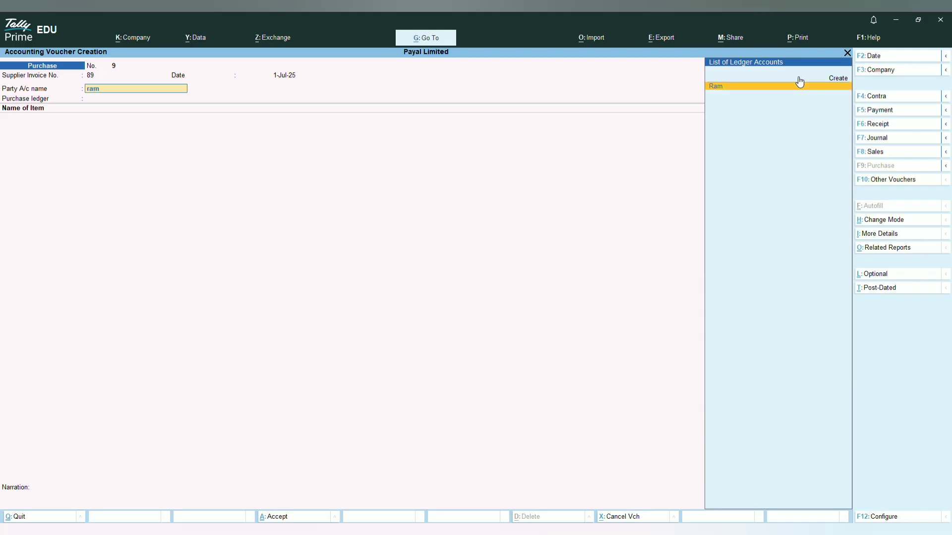
pyautogui.press('Return')
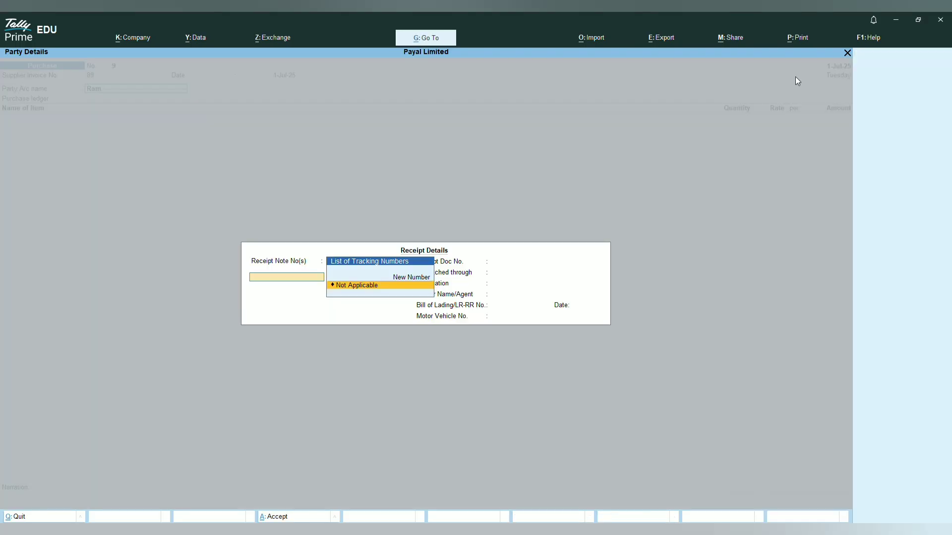
pyautogui.hotkey('ctrl', 'a')
pyautogui.hotkey('ctrl', 'a')
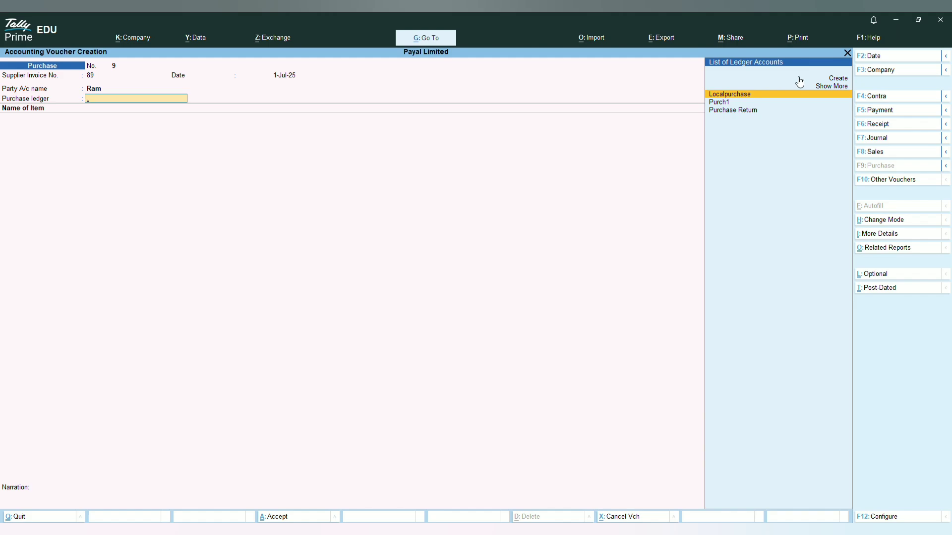
pyautogui.press('Down')
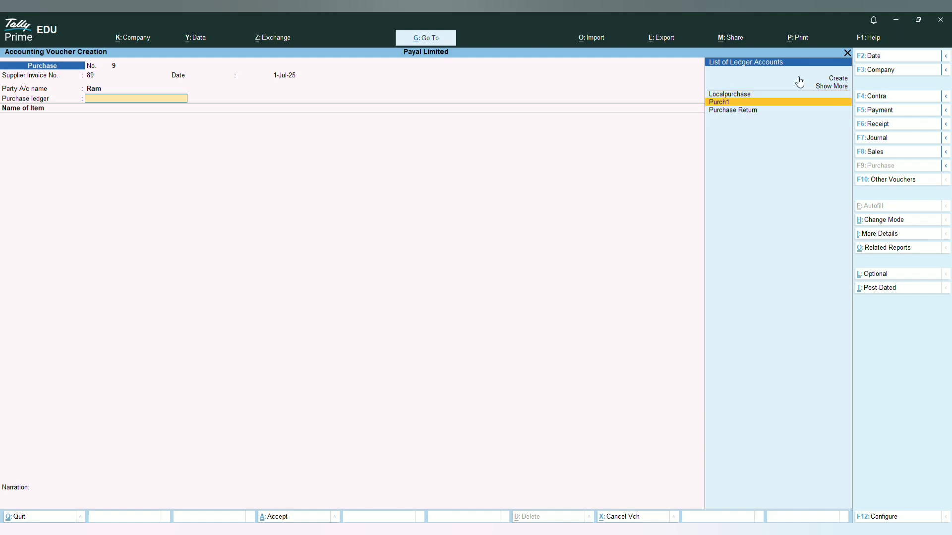
pyautogui.press('Return')
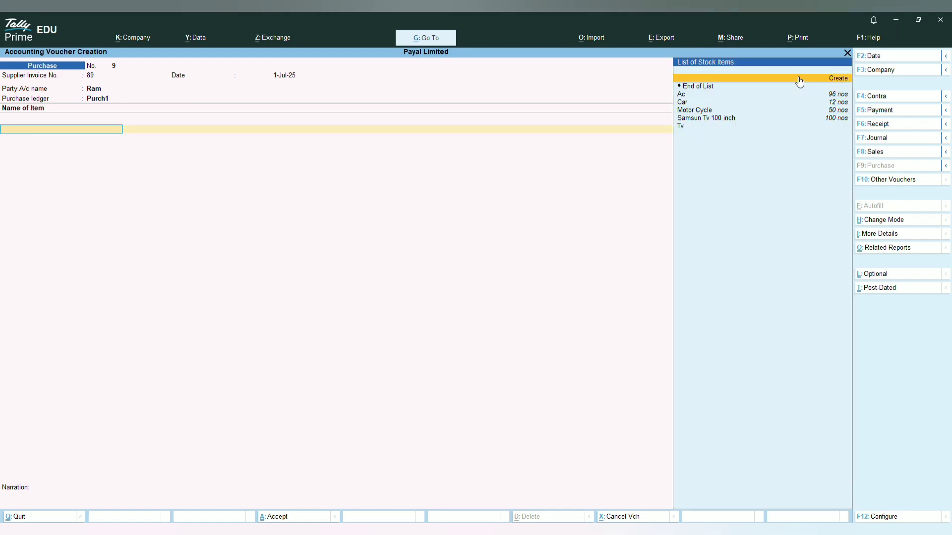
# Add the stock item Car with tracking and order numbers as Not Applicable.
pyautogui.press('Down')
pyautogui.press('Down')
pyautogui.press('Return')
pyautogui.press('Return')
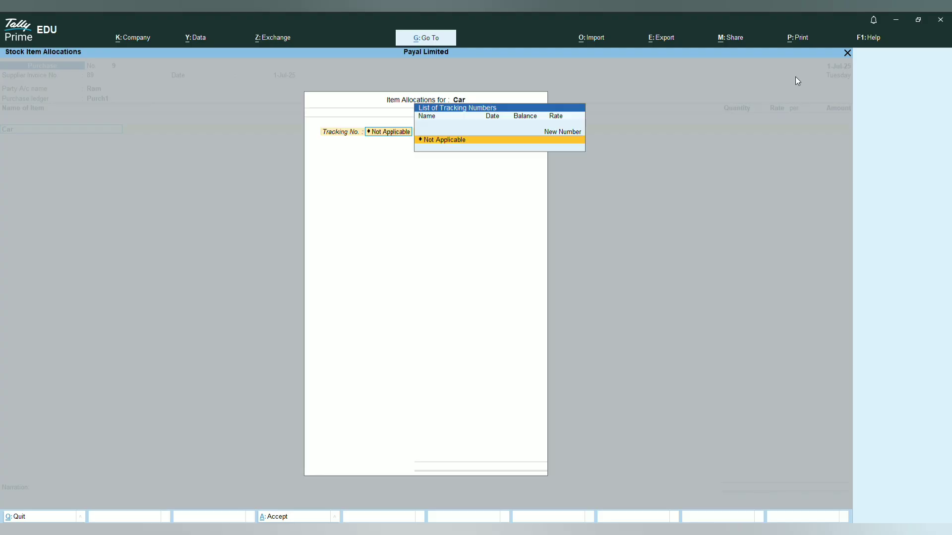
pyautogui.press('Return')
pyautogui.press('Return')
# Allocate 80 nos of Car at a rate of 5,00,000 and end the item list.
pyautogui.write('80')
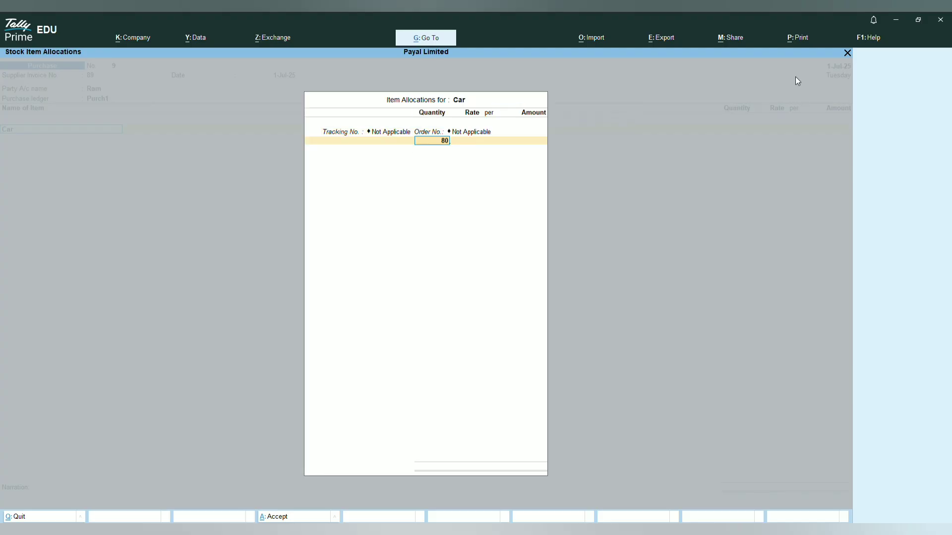
pyautogui.press('Return')
pyautogui.press('Return')
pyautogui.press('Return')
pyautogui.press('Return')
pyautogui.press('Return')
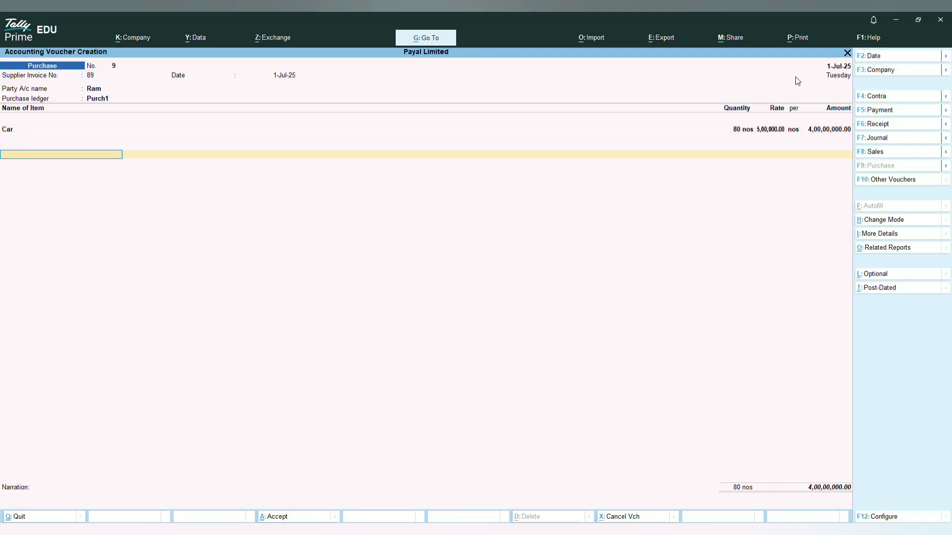
pyautogui.press('Return')
# Allocate the 4,00,00,000 purchase as New Ref 89 without a due date and save the voucher with a blank narration.
pyautogui.press('Return')
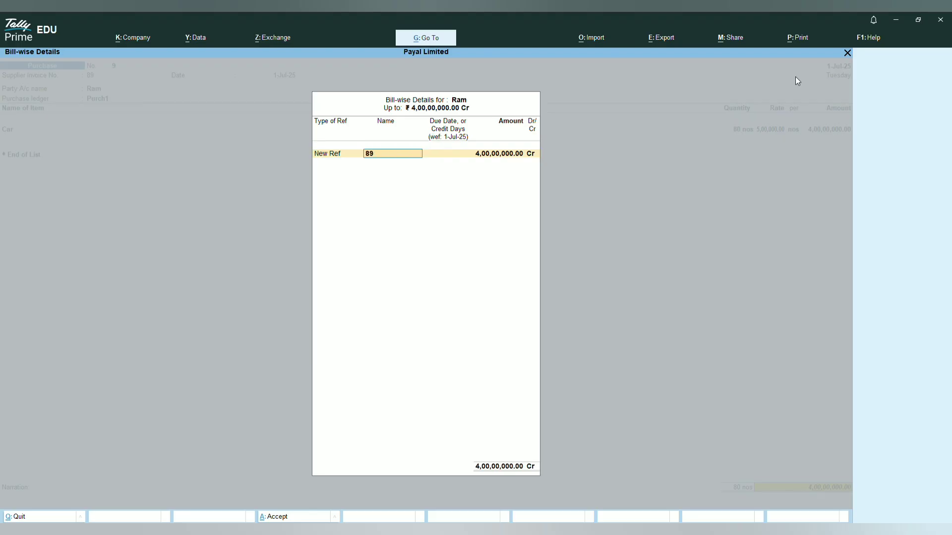
pyautogui.press('Return')
pyautogui.press('Return')
pyautogui.press('Return')
pyautogui.press('Return')
pyautogui.press('Return')
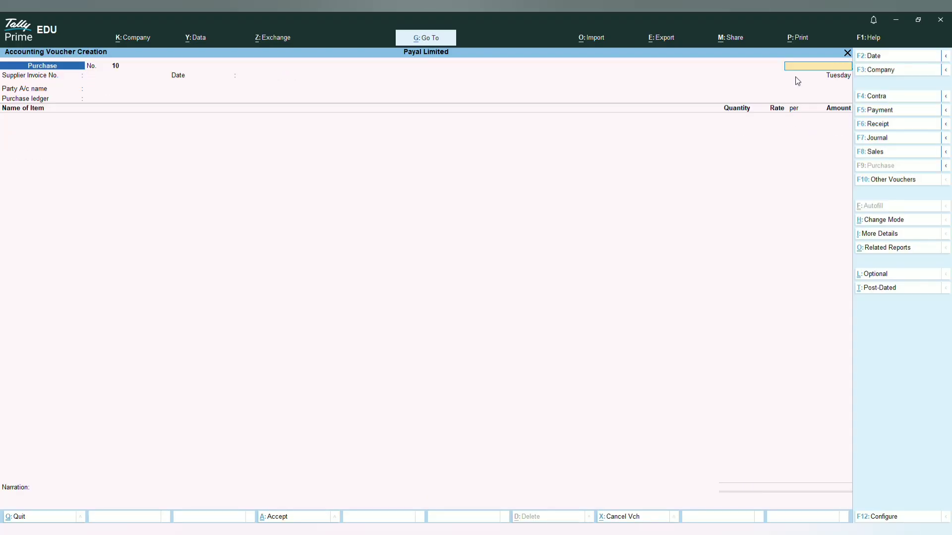
# Leave voucher entry and bring up the additional reports of Payal Limited.
pyautogui.press('Escape')
pyautogui.press('Return')
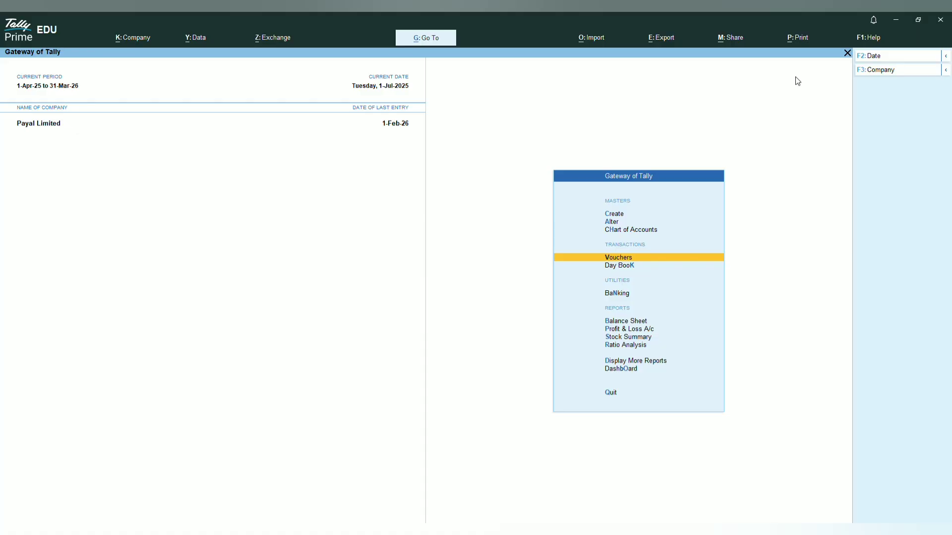
pyautogui.press('Down')
pyautogui.press('Down')
pyautogui.press('Down')
pyautogui.press('Down')
pyautogui.press('Down')
pyautogui.press('Down')
pyautogui.press('Down')
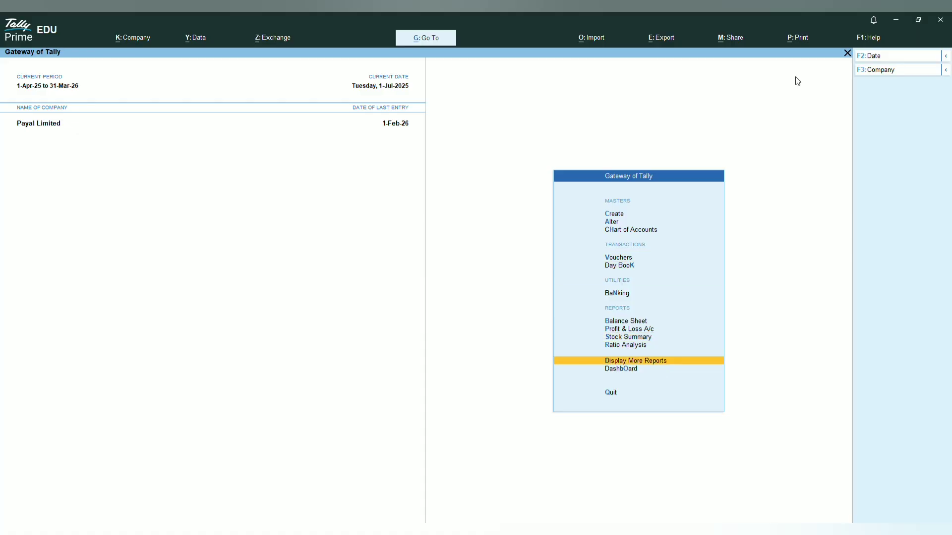
pyautogui.press('Return')
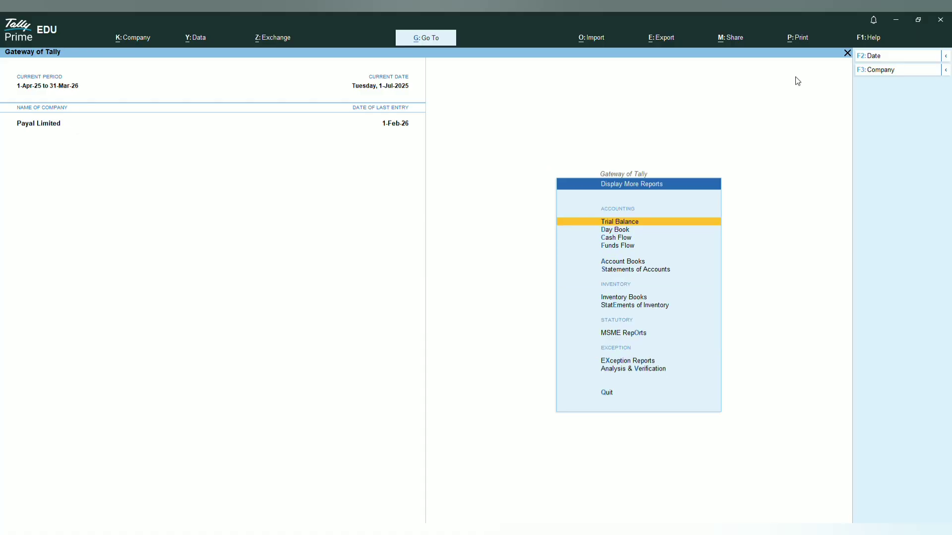
# View the creditor's ledger vouchers from the account books to check the outstanding balance.
pyautogui.press('Down')
pyautogui.press('Down')
pyautogui.press('Down')
pyautogui.press('Down')
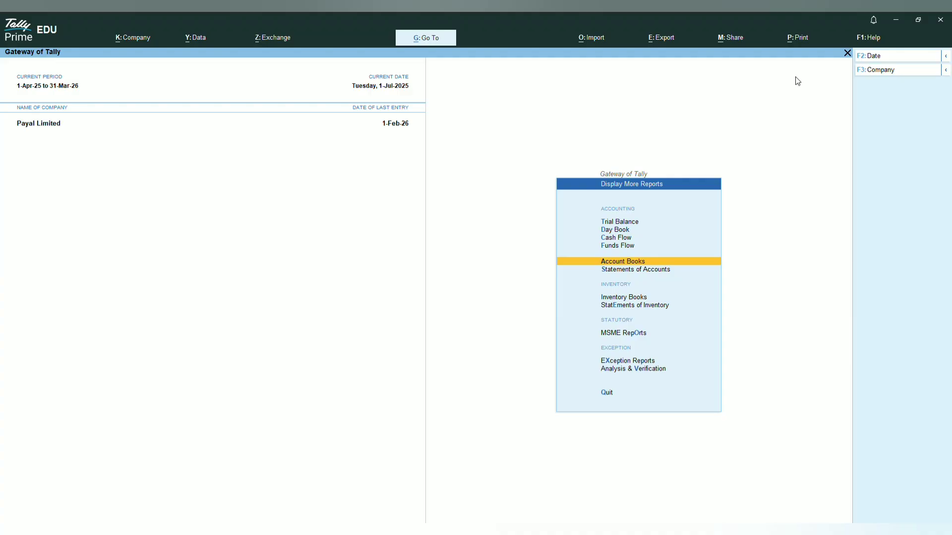
pyautogui.press('Return')
pyautogui.press('Down')
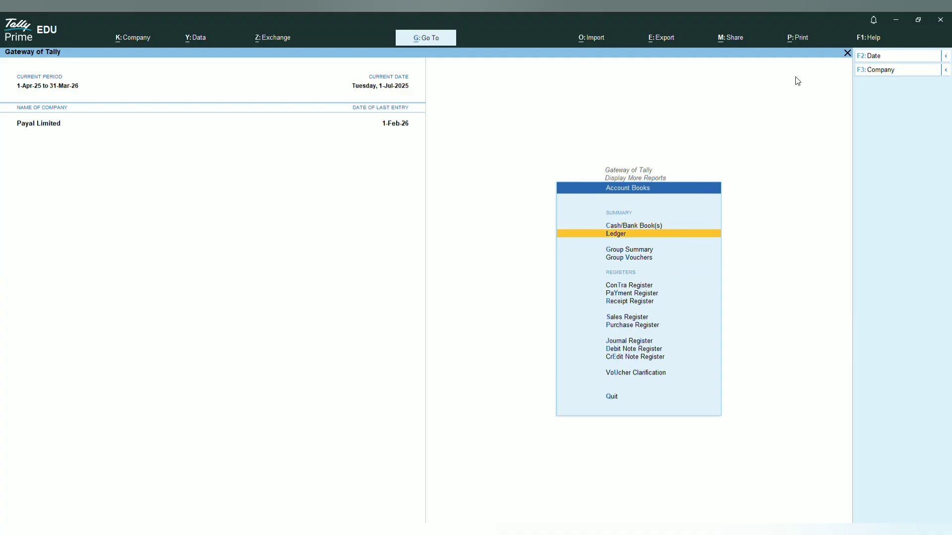
pyautogui.press('Return')
pyautogui.write('Ram')
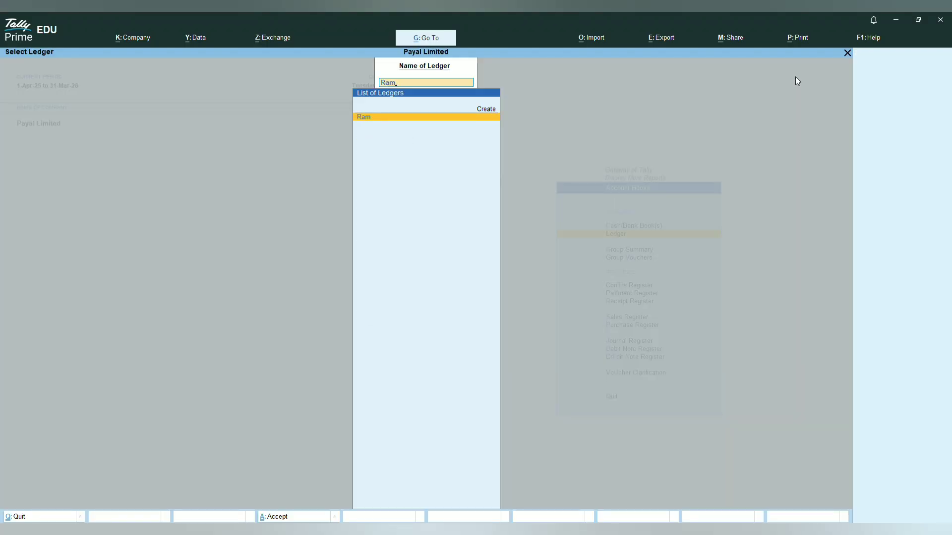
pyautogui.press('Return')
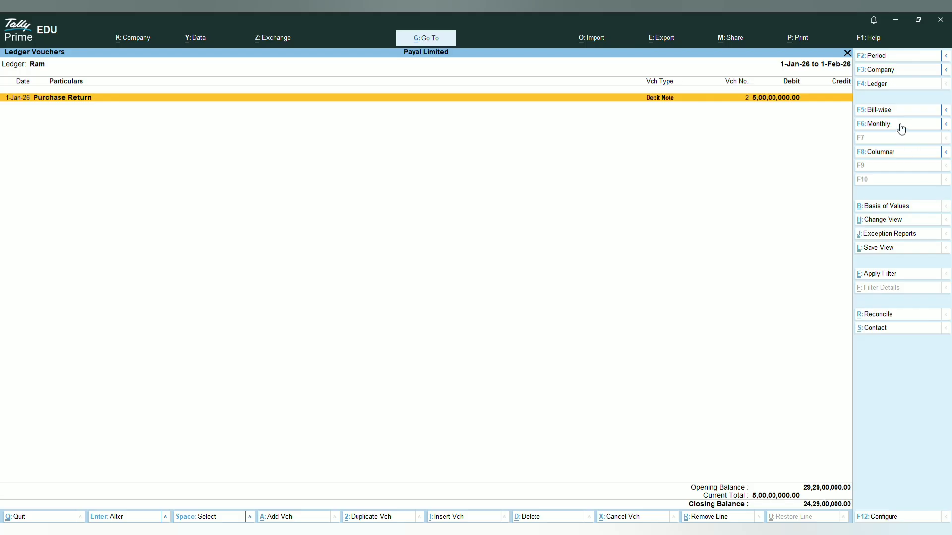
pyautogui.press('alt')
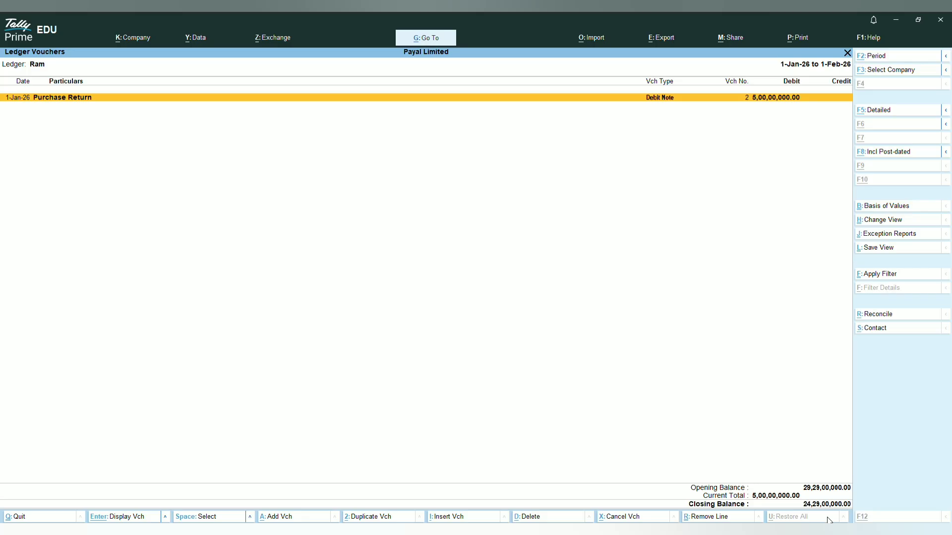
pyautogui.press('Escape')
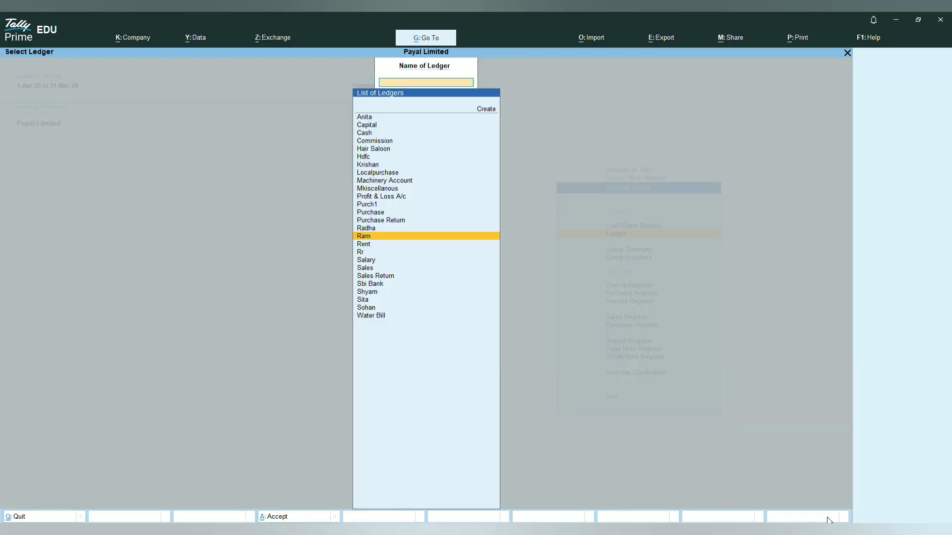
# Leave the ledger reports and start a payment voucher dated 1-Jul-25.
pyautogui.press('Escape')
pyautogui.press('Escape')
pyautogui.press('Escape')
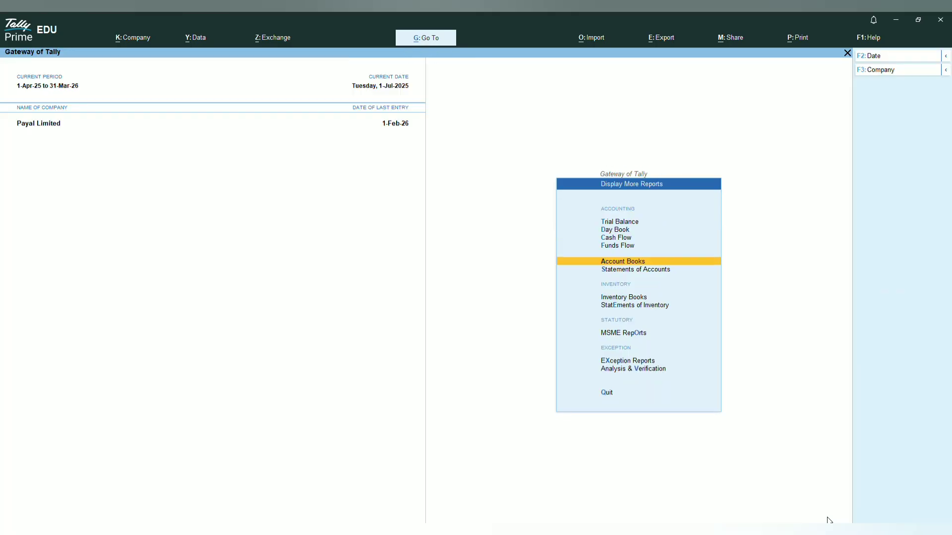
pyautogui.press('Up')
pyautogui.press('Up')
pyautogui.press('Up')
pyautogui.press('Up')
pyautogui.press('Up')
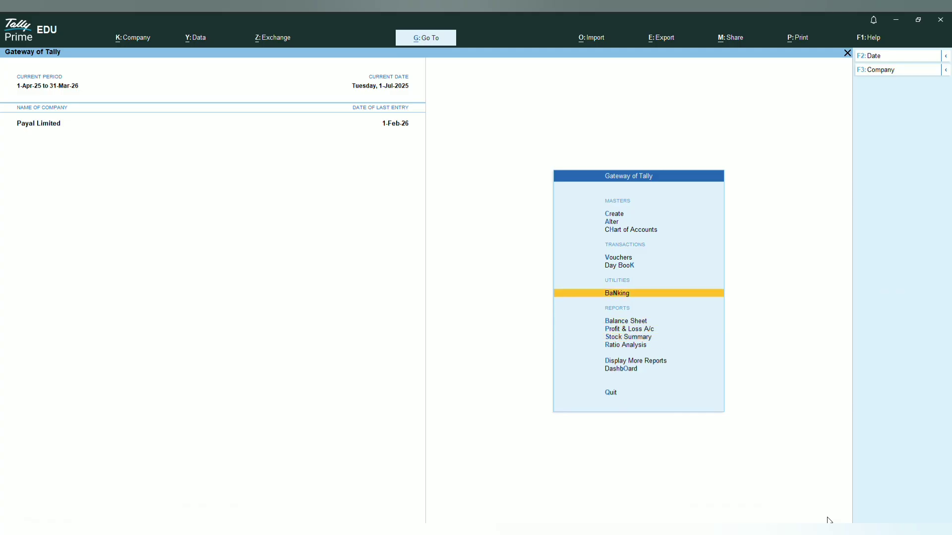
pyautogui.press('Return')
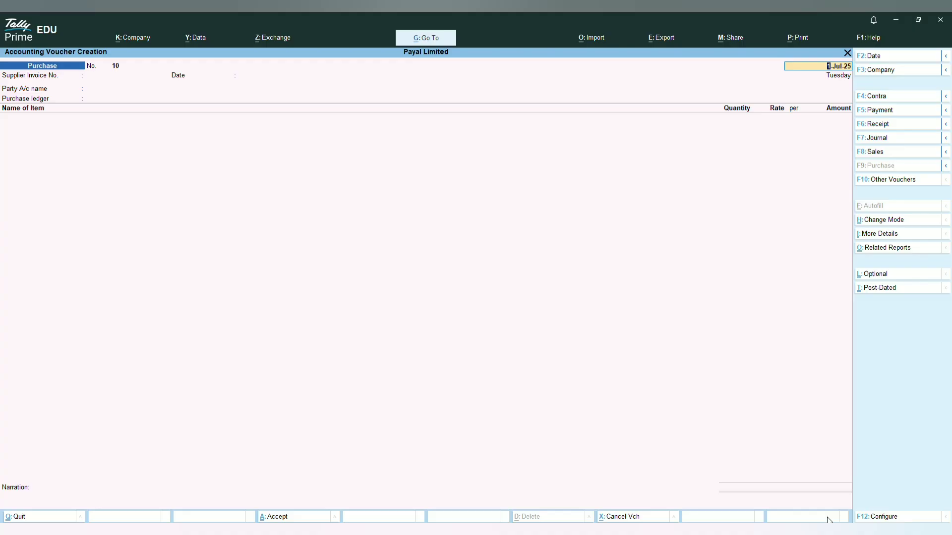
pyautogui.press('F5')
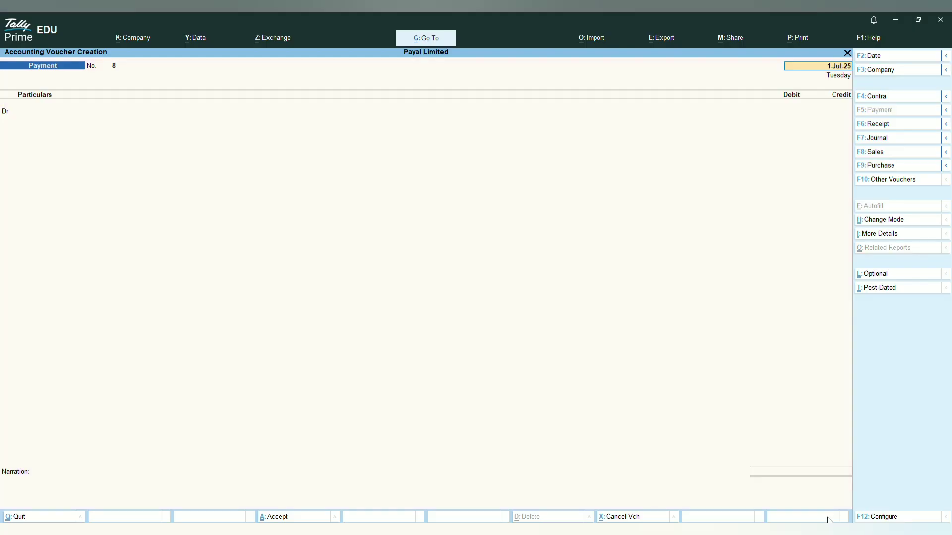
pyautogui.press('Return')
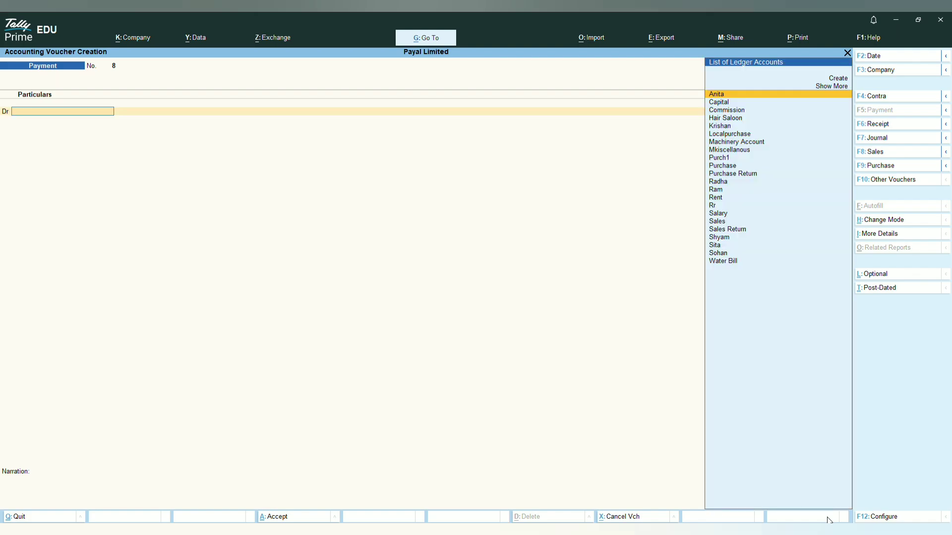
# Debit the creditor's ledger with 24,00,00,000 in the payment voucher.
pyautogui.write('Ram')
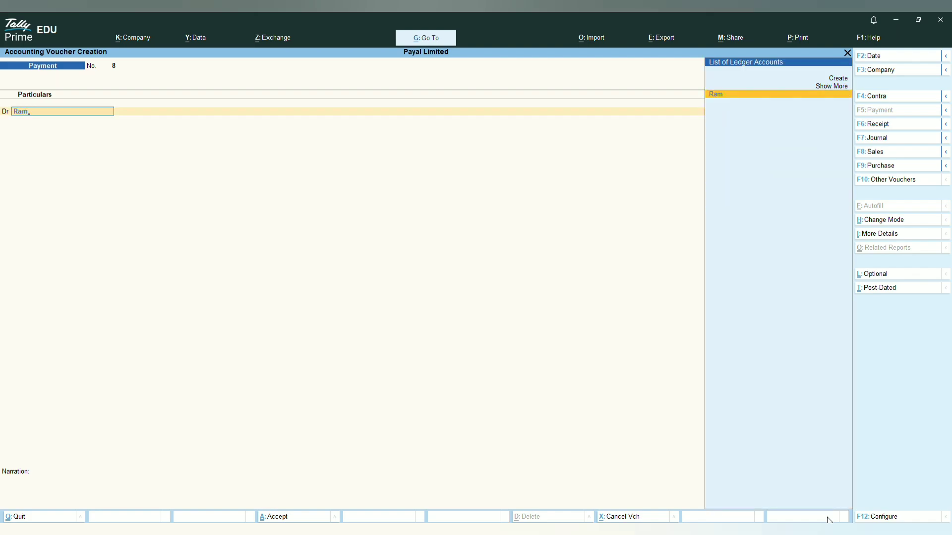
pyautogui.press('Return')
pyautogui.write('24')
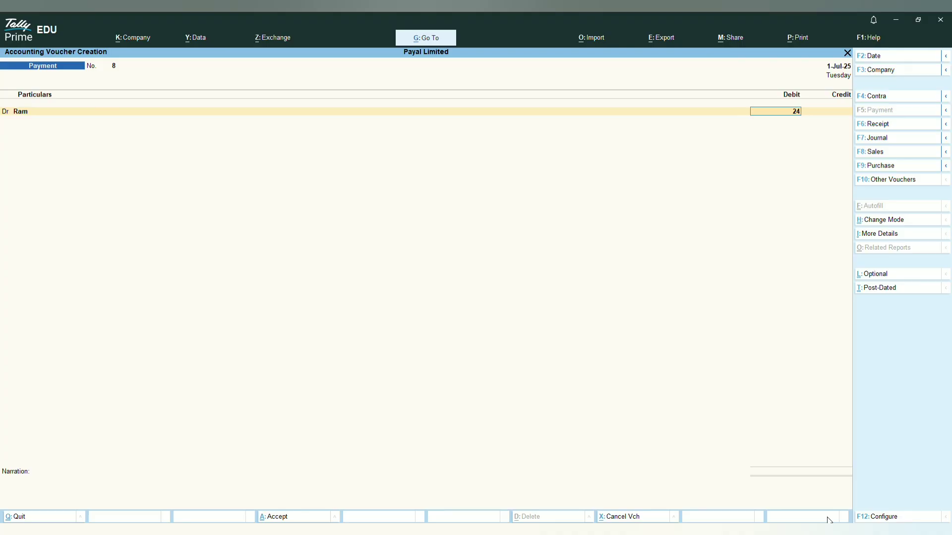
pyautogui.write('000000')
pyautogui.press('Return')
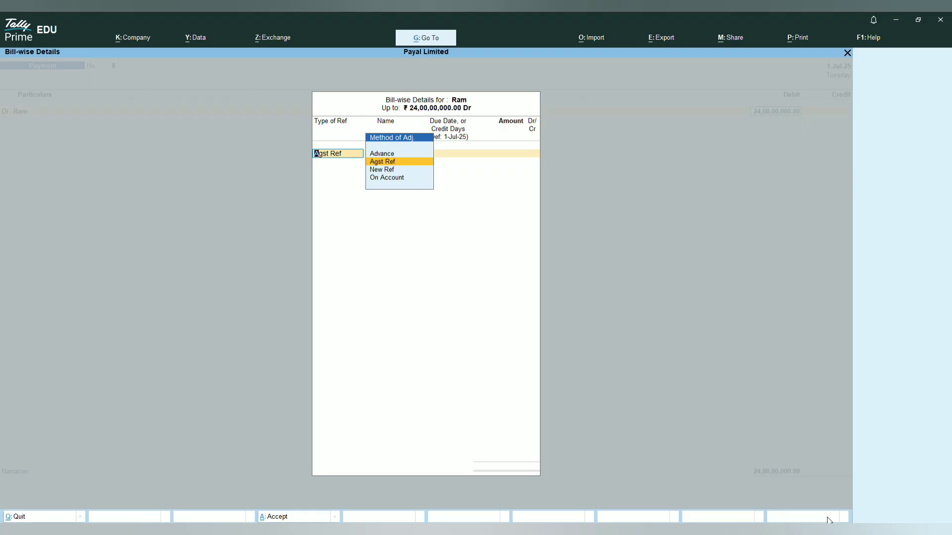
# Allocate the full 24,00,00,000 payment as On Account in the creditor's bill-wise details.
pyautogui.press('Down')
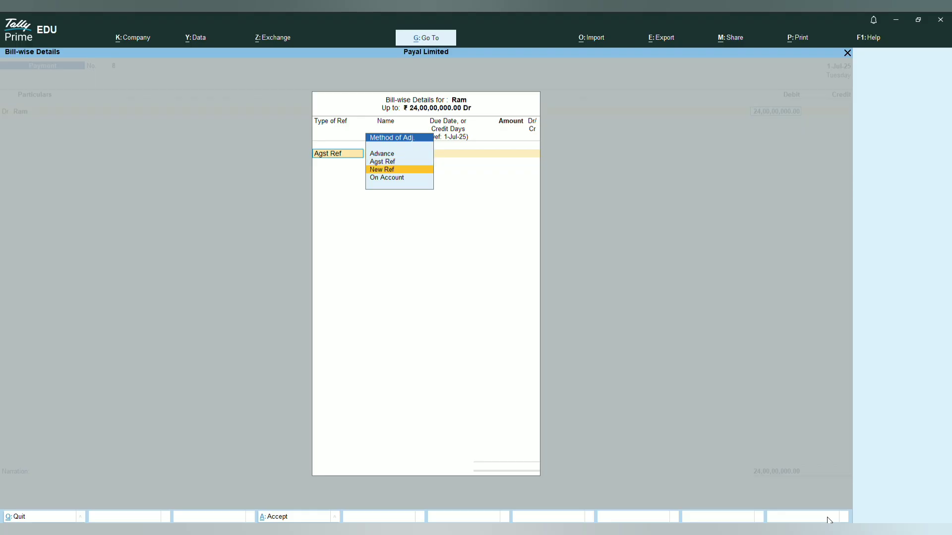
pyautogui.press('Down')
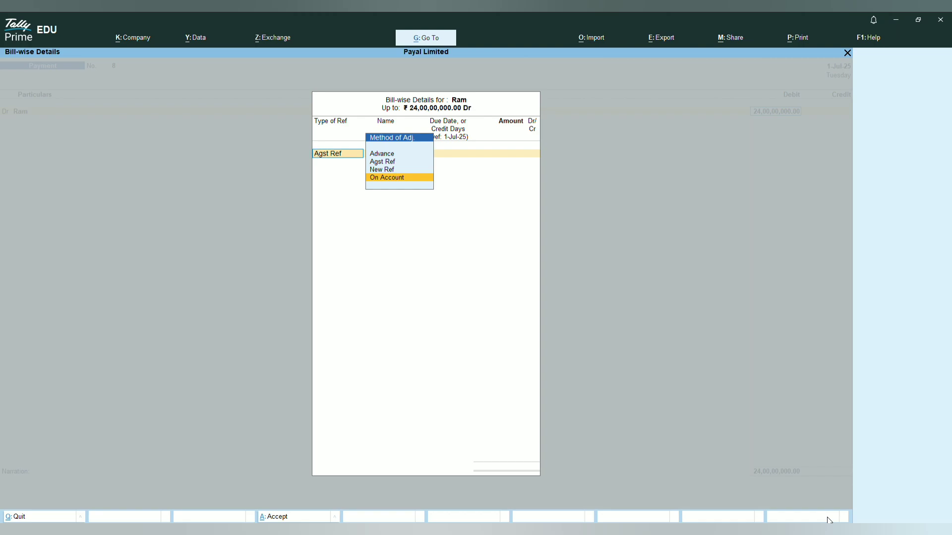
pyautogui.press('Return')
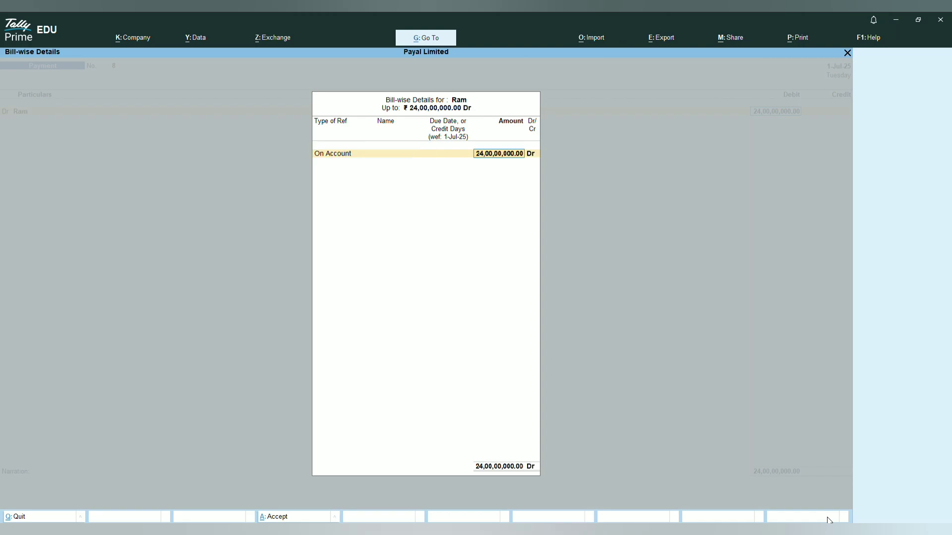
pyautogui.press('Return')
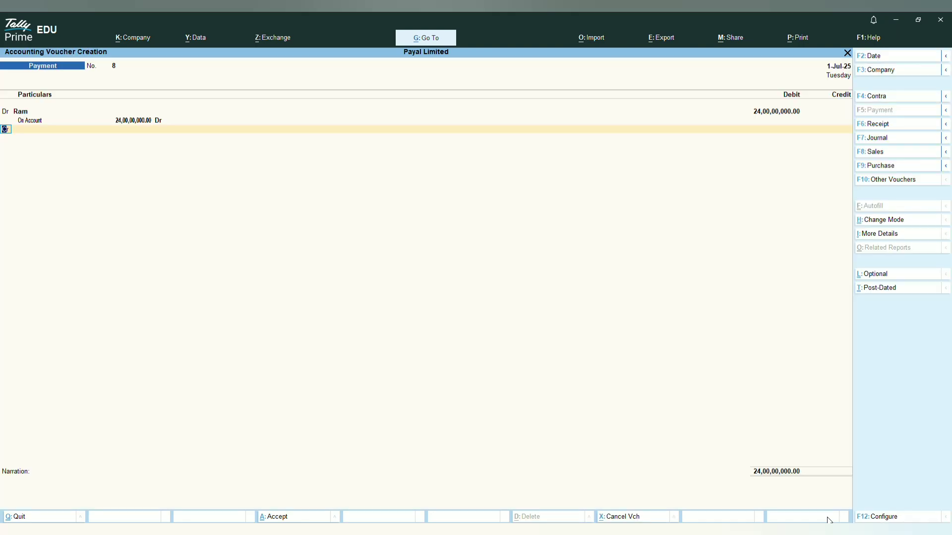
# Credit Cash with 24,00,00,000, save the payment voucher without a narration and leave voucher entry.
pyautogui.press('Return')
pyautogui.press('Down')
pyautogui.press('Down')
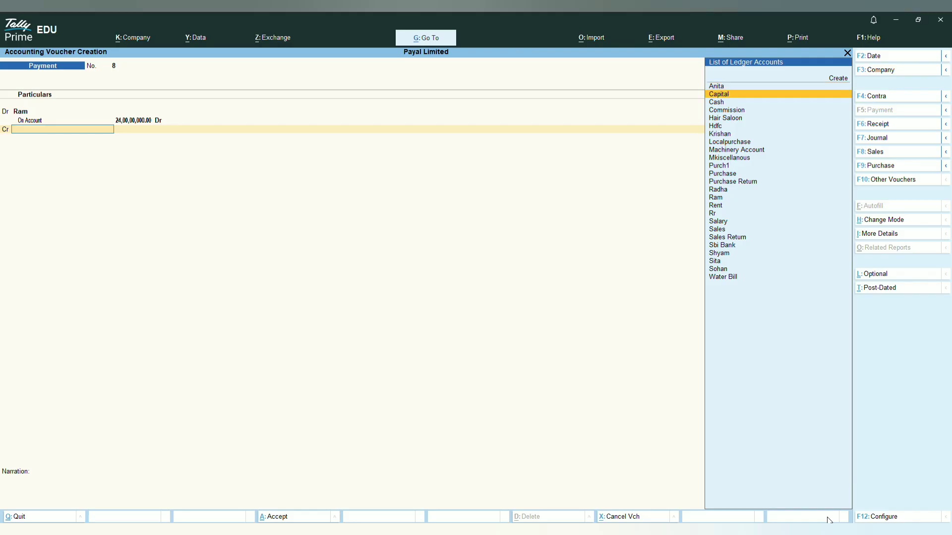
pyautogui.press('Return')
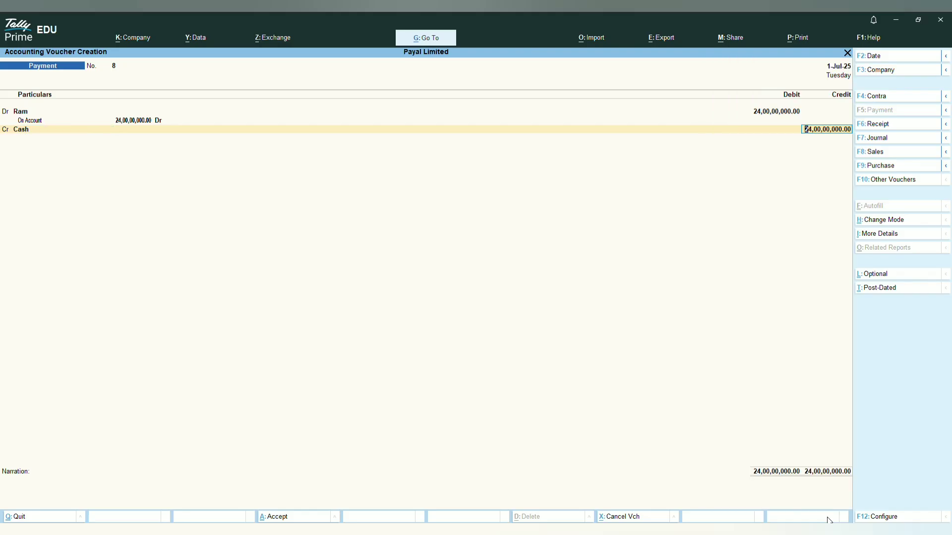
pyautogui.press('Return')
pyautogui.press('Return')
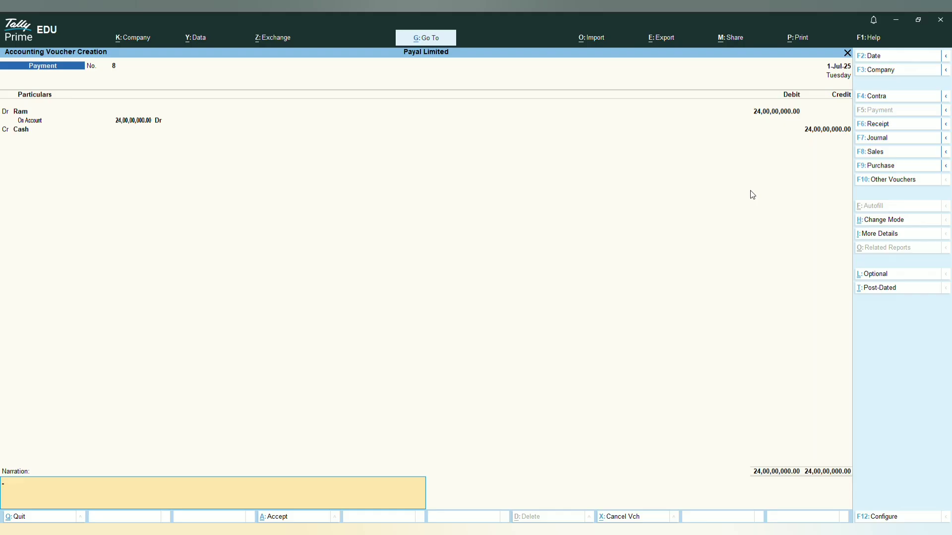
pyautogui.press('Return')
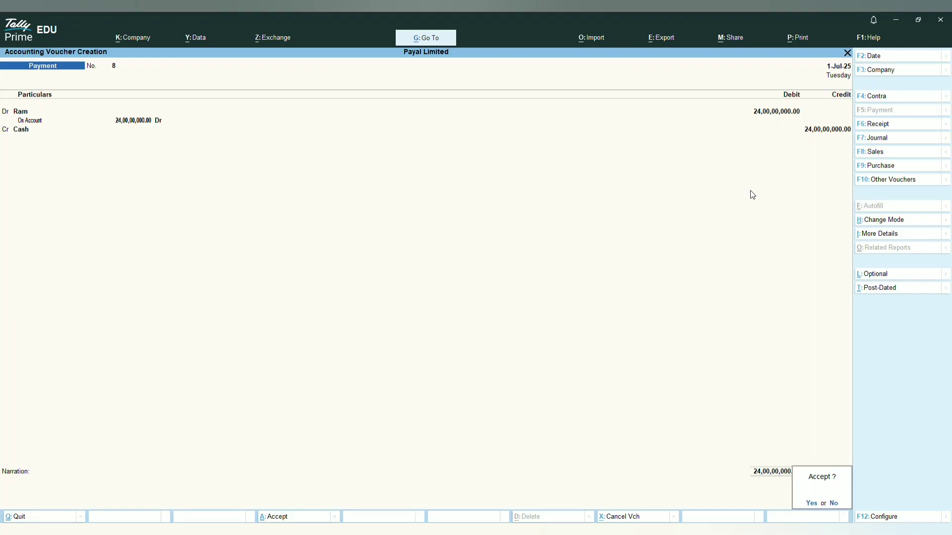
pyautogui.press('Return')
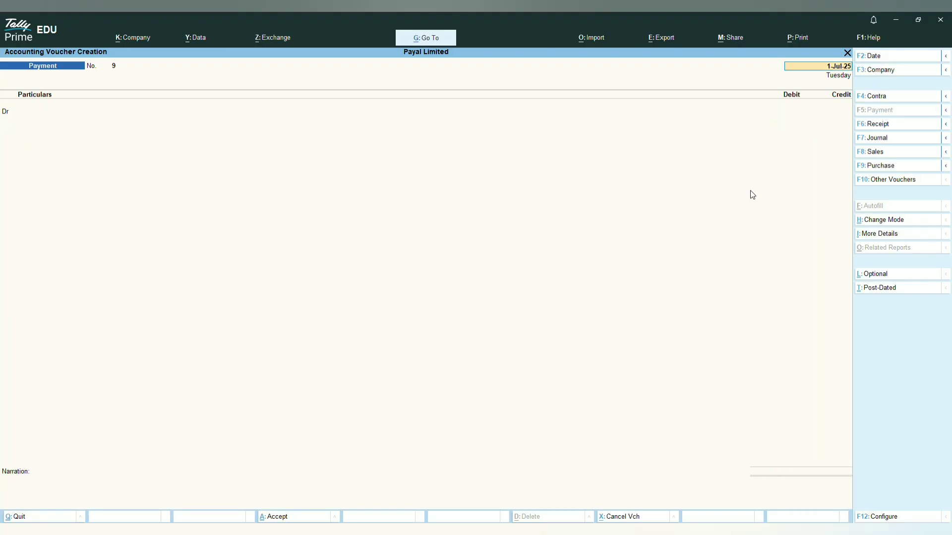
pyautogui.press('BackSpace')
pyautogui.press('Escape')
pyautogui.press('Return')
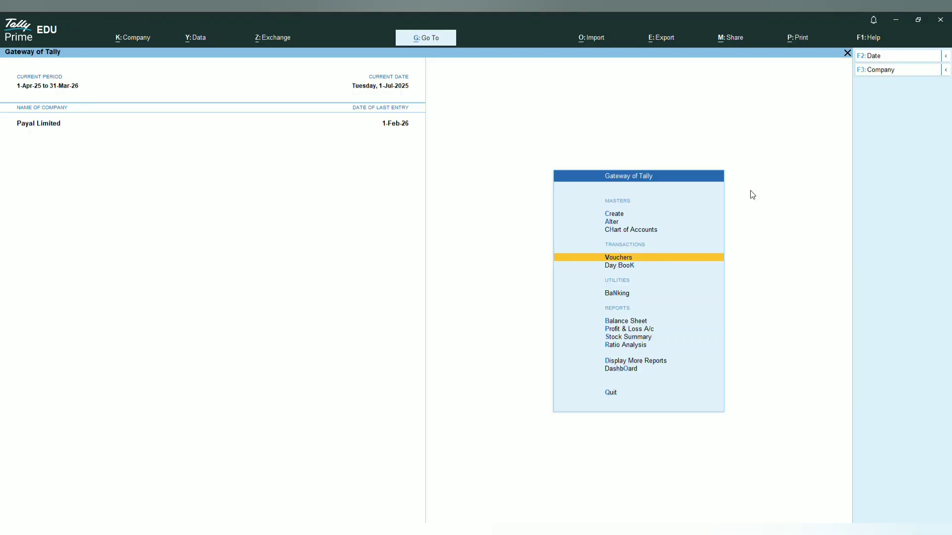
# Open the Account Books from the additional reports.
pyautogui.press('Down')
pyautogui.press('Down')
pyautogui.press('Down')
pyautogui.press('Down')
pyautogui.press('Down')
pyautogui.press('Down')
pyautogui.press('Down')
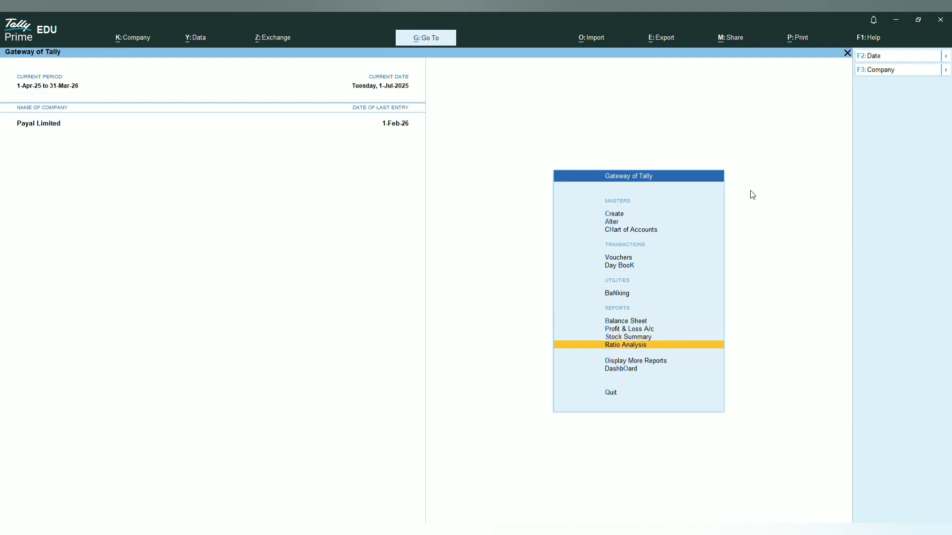
pyautogui.press('Return')
pyautogui.press('Down')
pyautogui.press('Down')
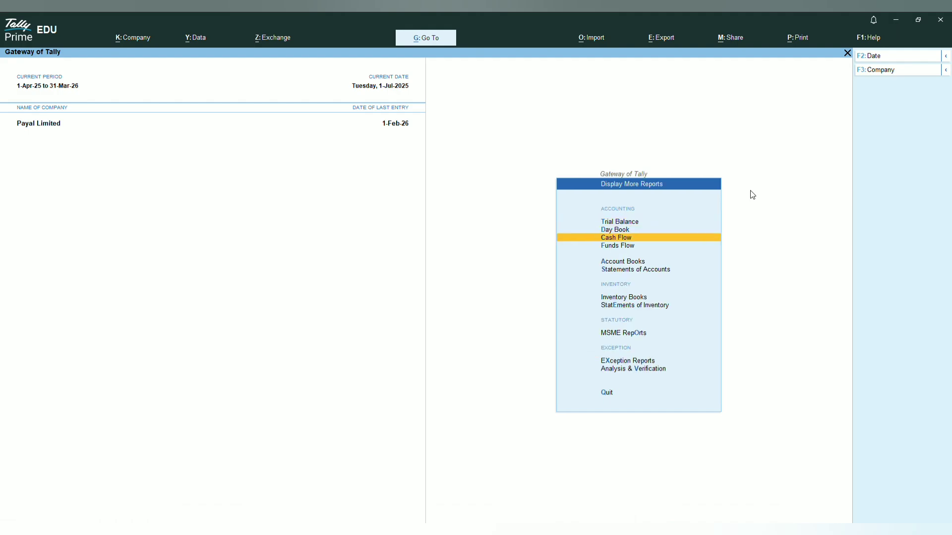
pyautogui.press('Down')
pyautogui.press('Down')
pyautogui.press('Return')
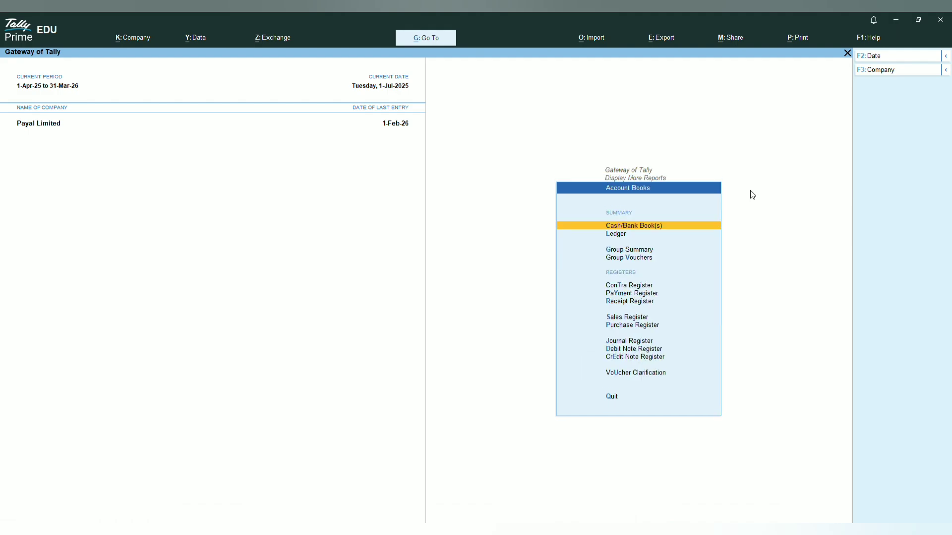
# View the creditor's ledger vouchers to check the balance after the on-account payment.
pyautogui.press('Down')
pyautogui.press('Return')
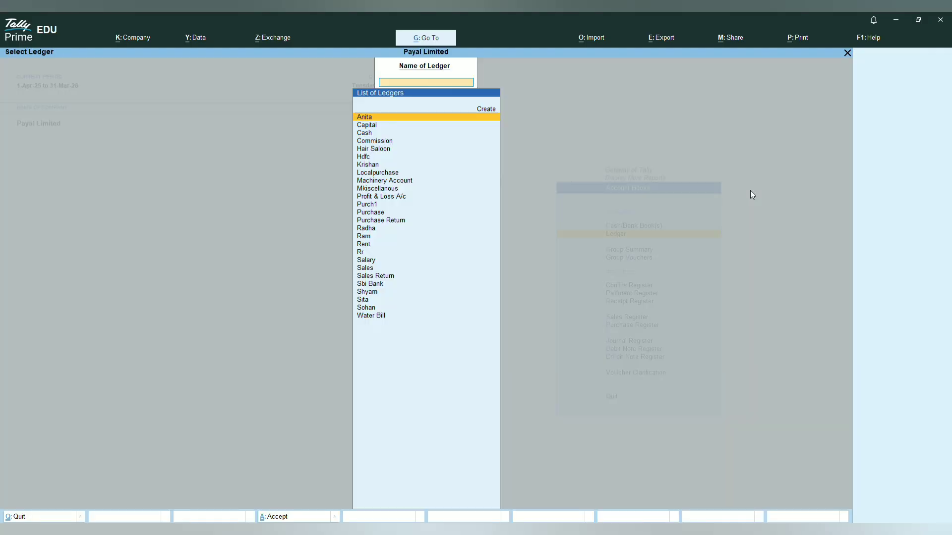
pyautogui.write('Ram')
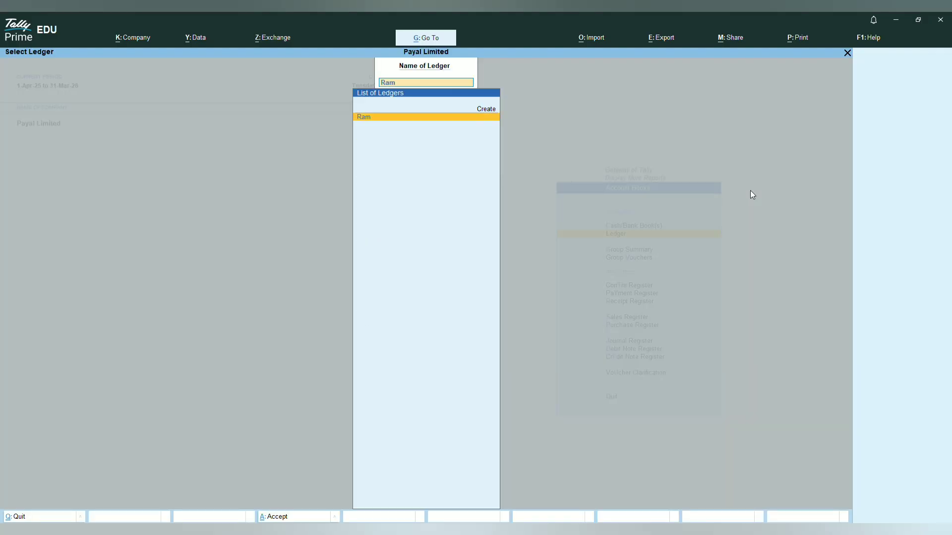
pyautogui.press('Return')
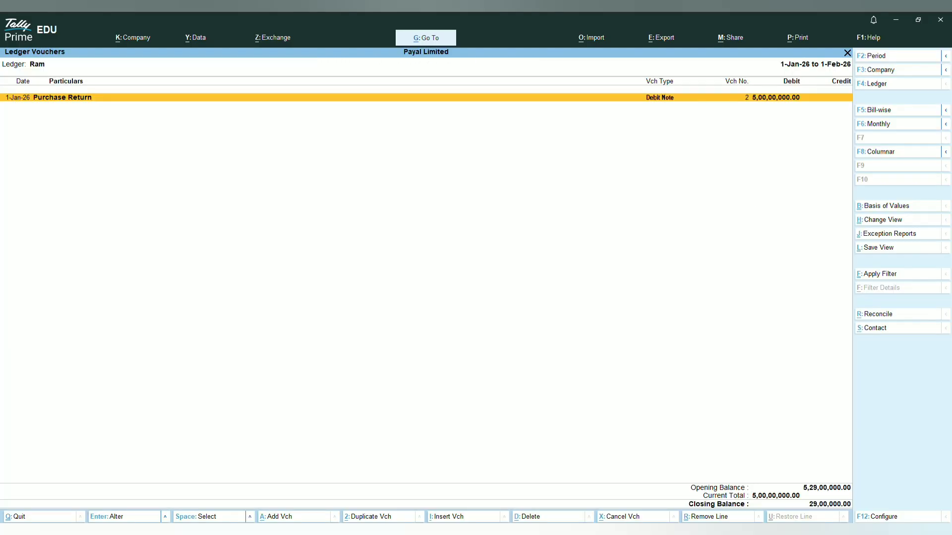